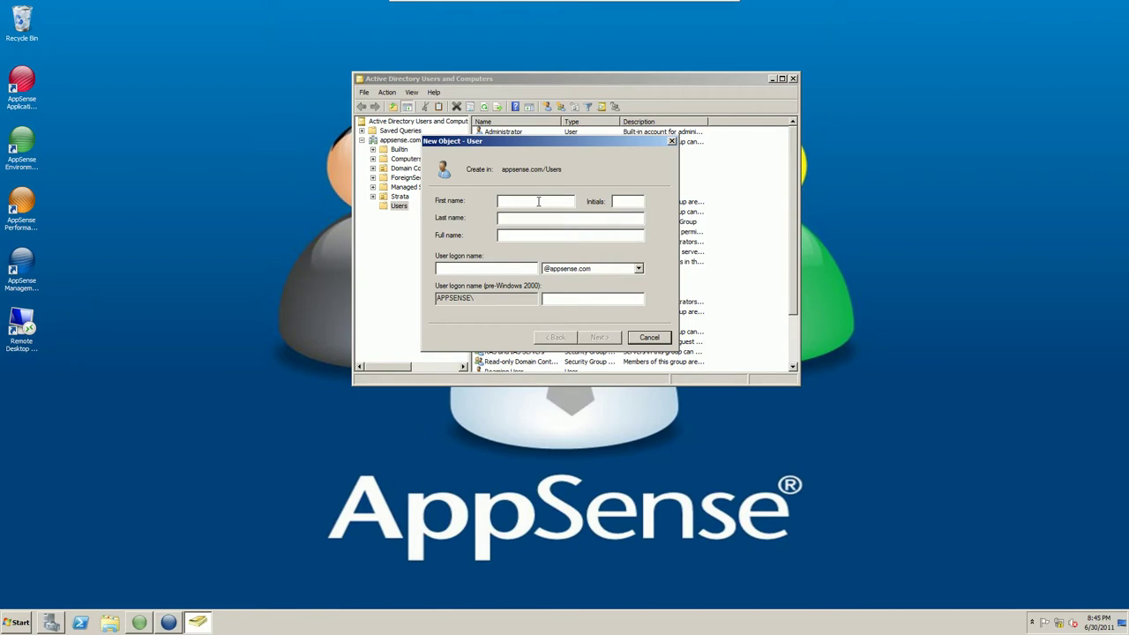
Enter 'appsense' as the new user's logon name and continue to the password page.
key("Tab")
key("Tab")
key("Tab")
type("appsense")
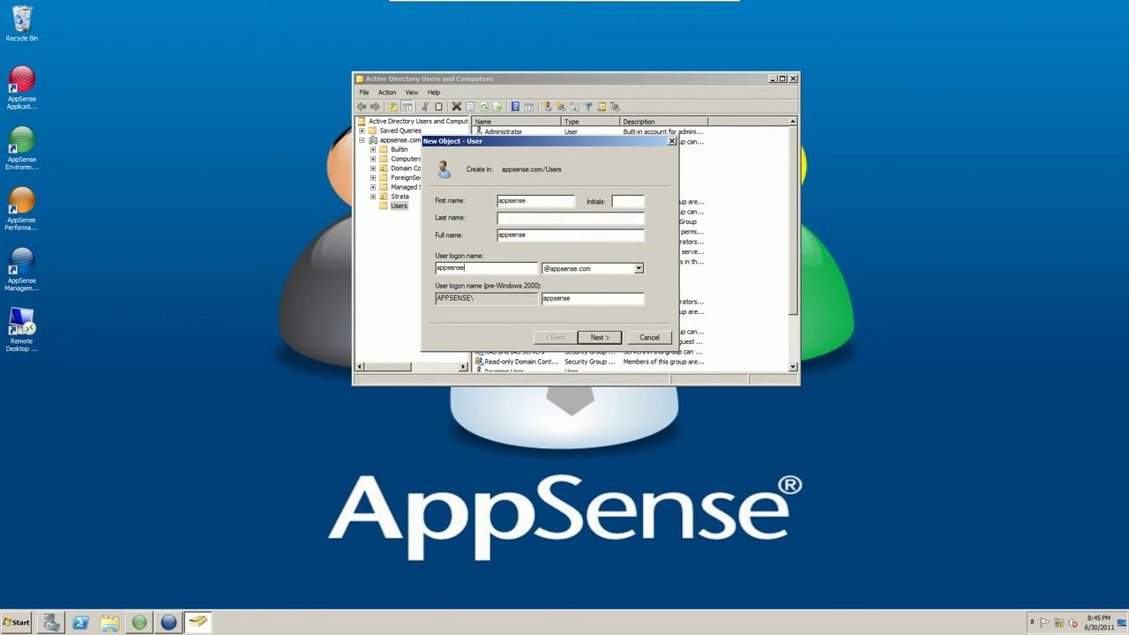
left_click(602, 339)
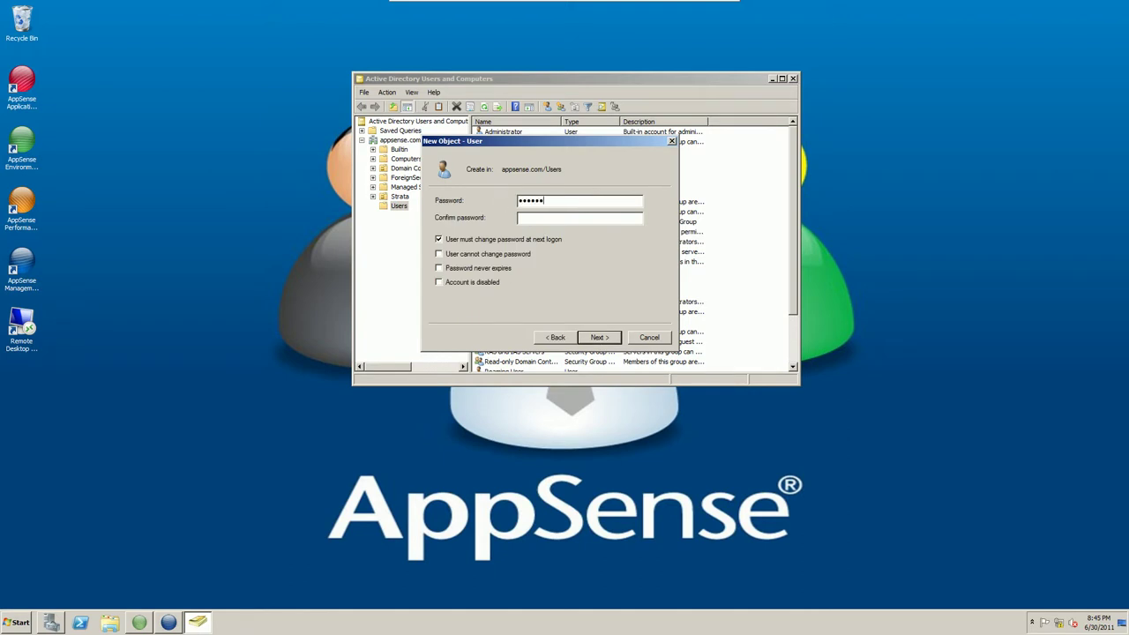
Set the password so the user cannot change it and it never expires, then finish.
type("******")
key("Tab")
key("space")
key("Tab")
key("space")
key("Tab")
left_click(598, 337)
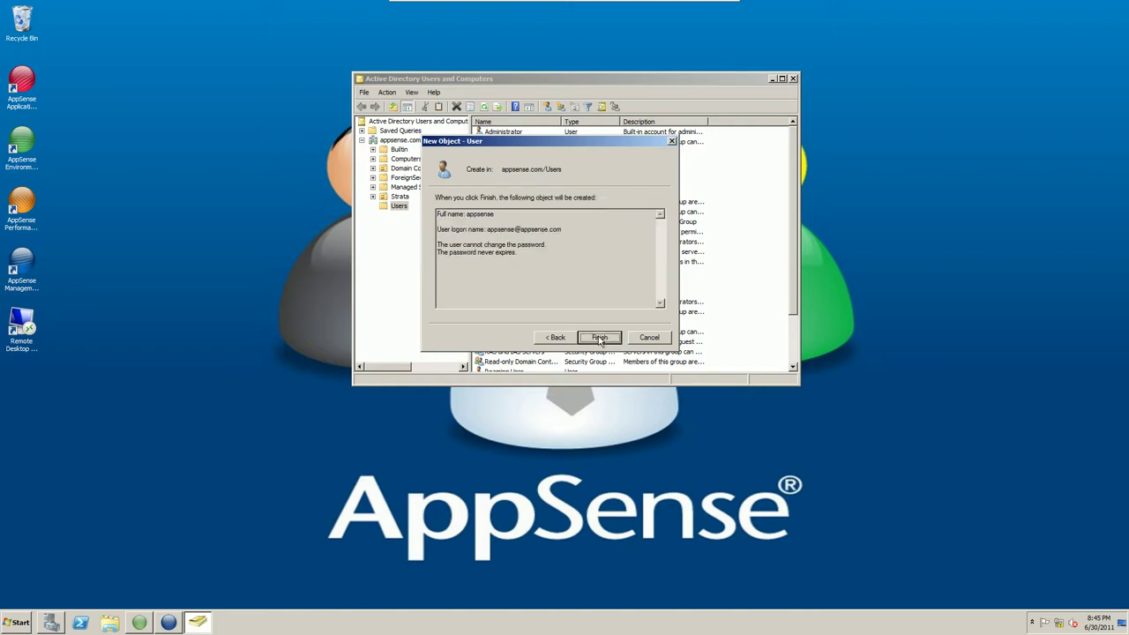
left_click(598, 337)
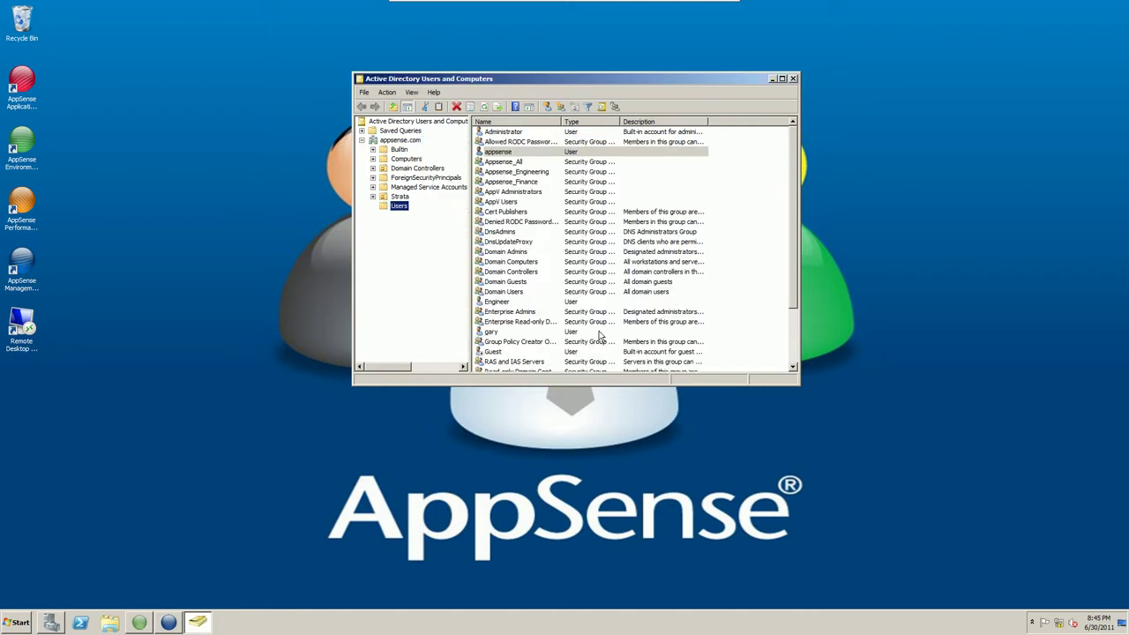
Review the appsense user's empty profile path and Domain Users membership, then minimize the console.
double_click(507, 154)
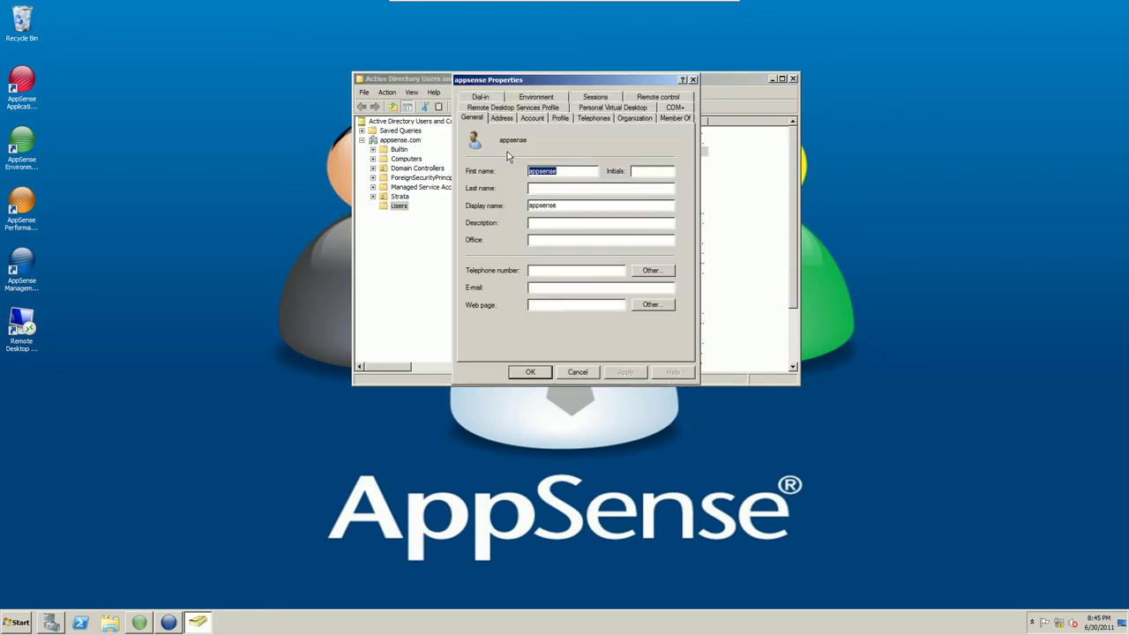
left_click(567, 118)
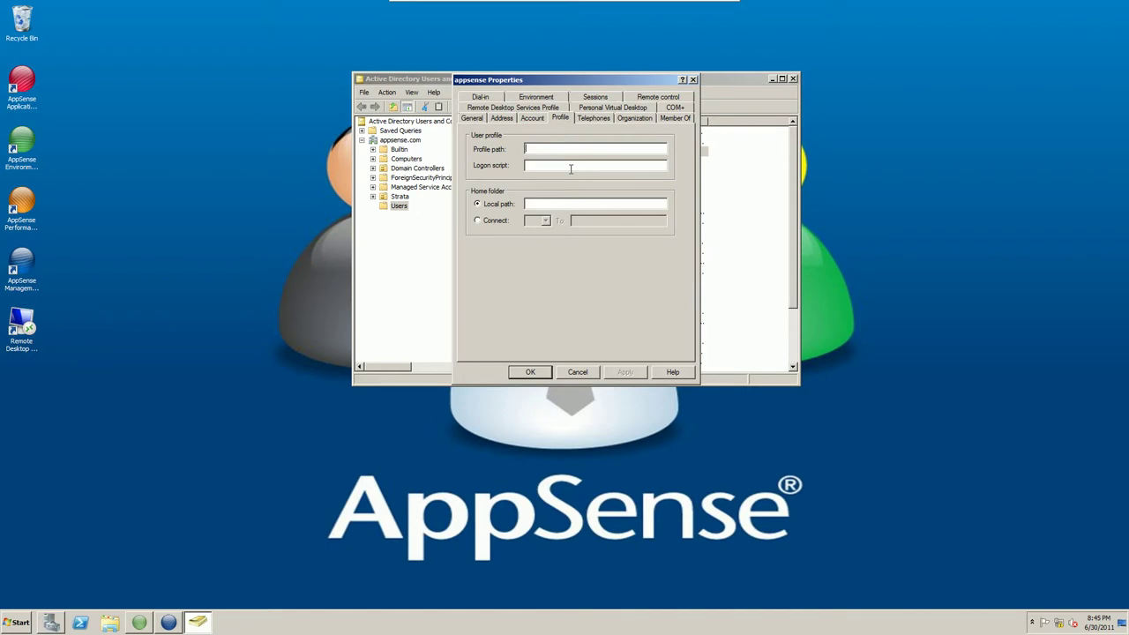
left_click(619, 150)
left_click(672, 118)
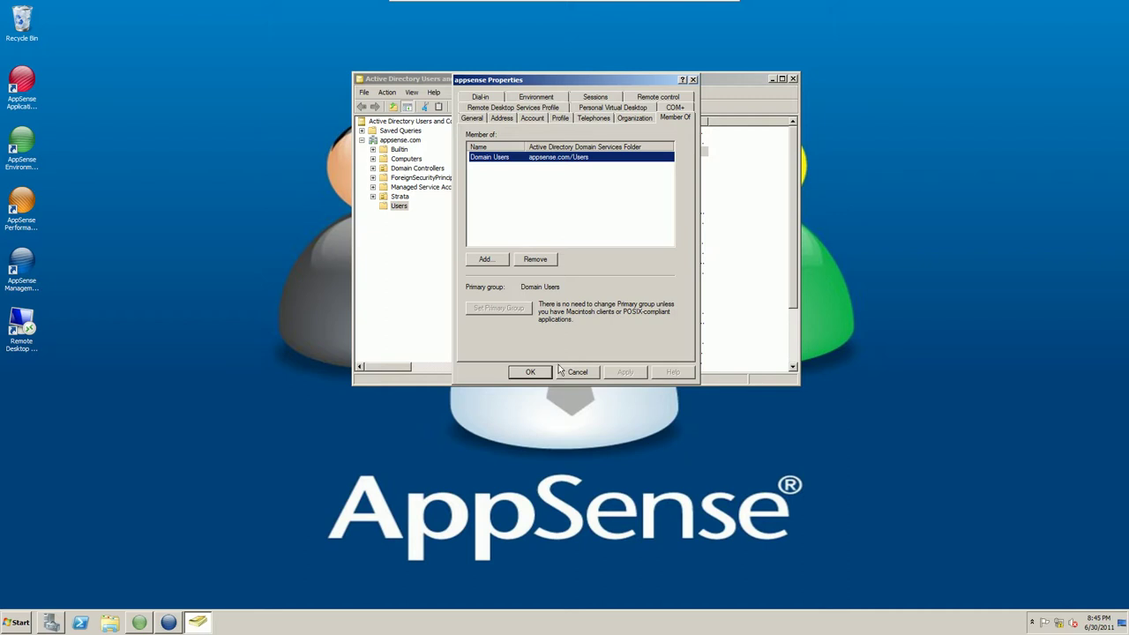
left_click(529, 371)
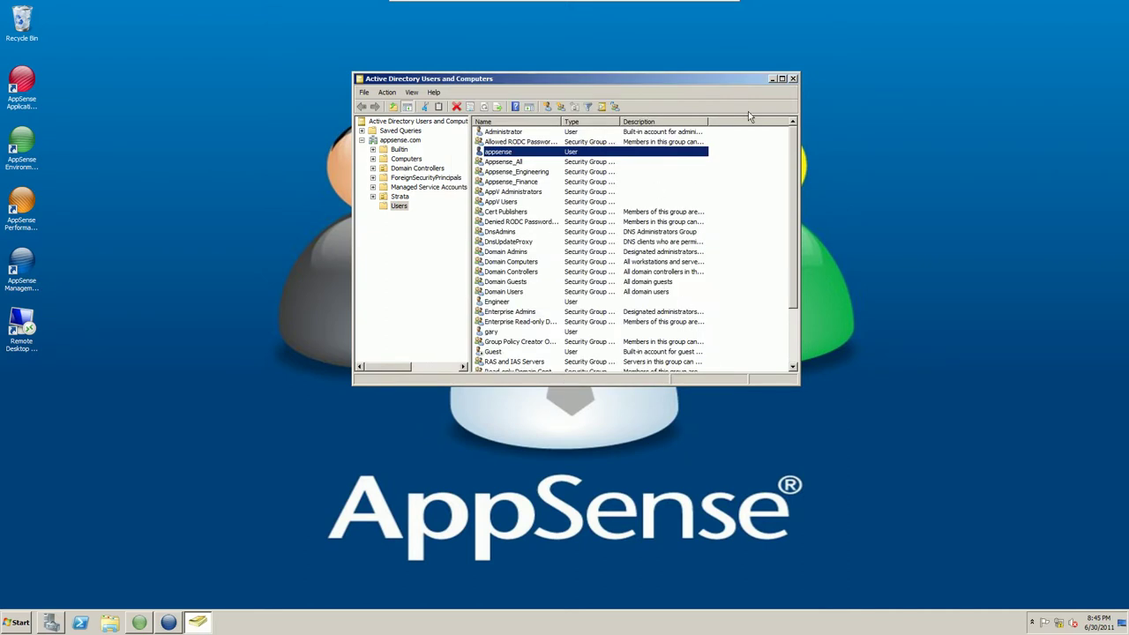
left_click(773, 79)
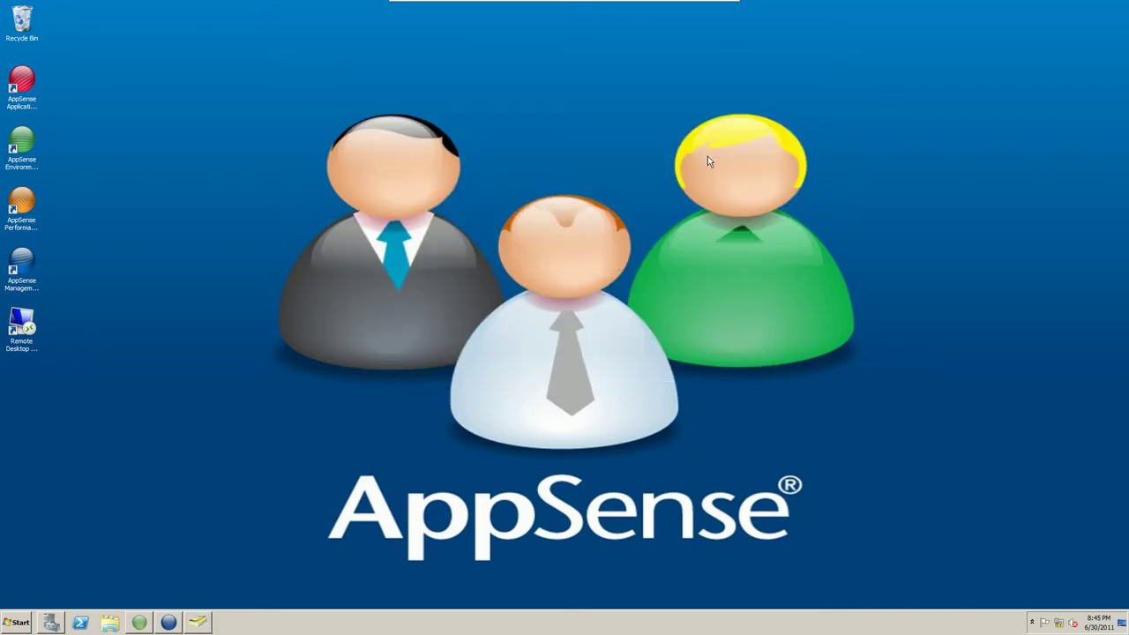
Connect to 192.168.0.102 via Remote Desktop and log on as appsense with the user's password.
double_click(22, 322)
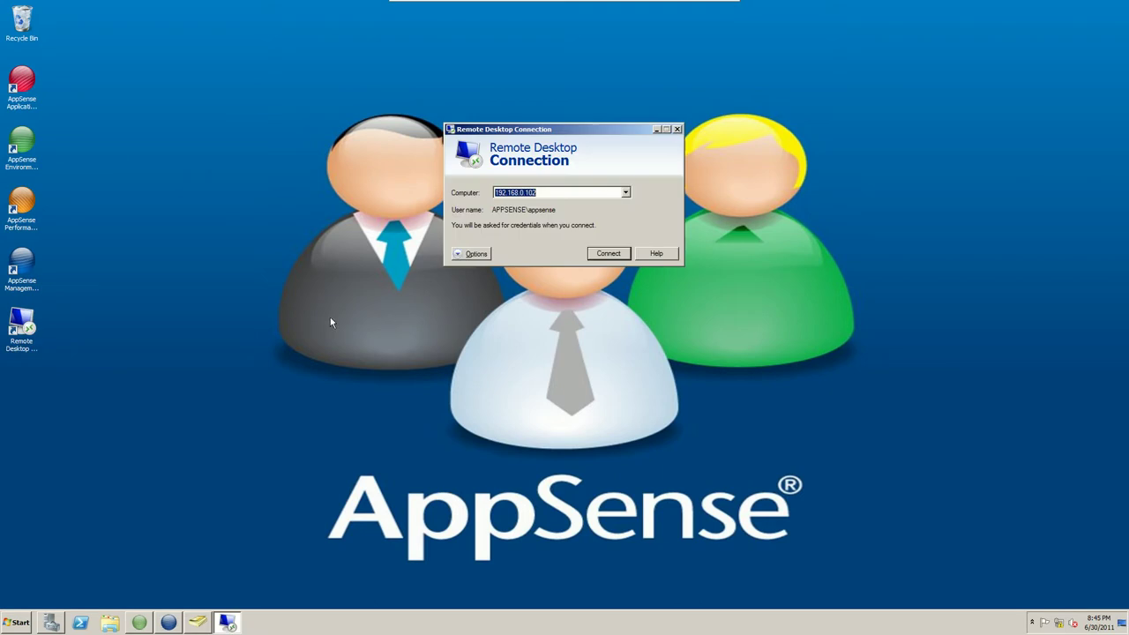
left_click(609, 254)
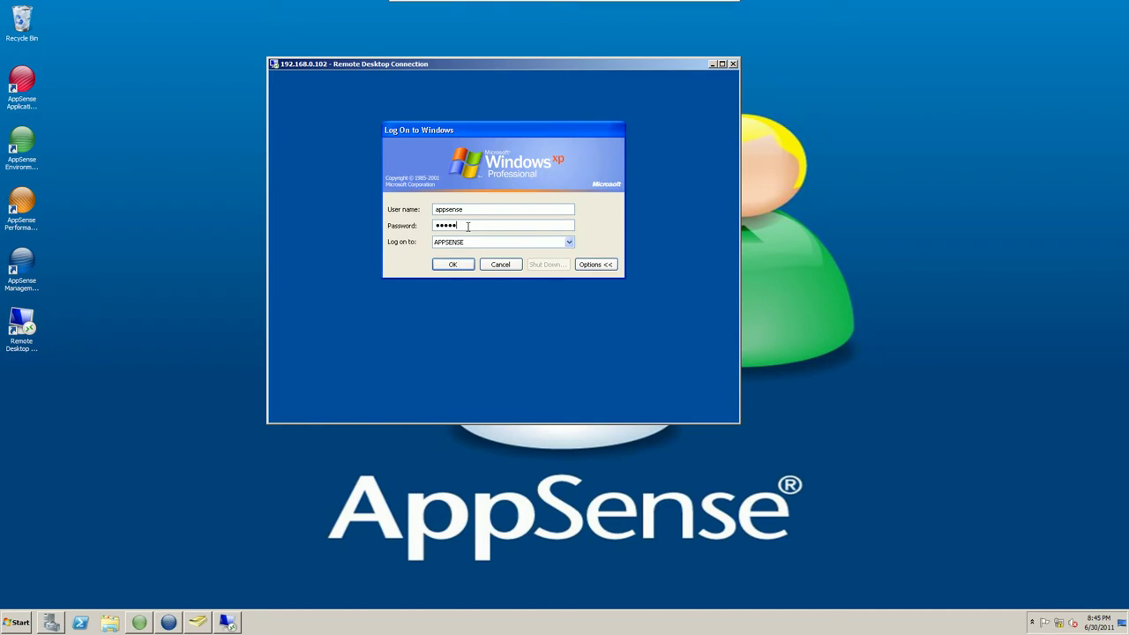
key("Return")
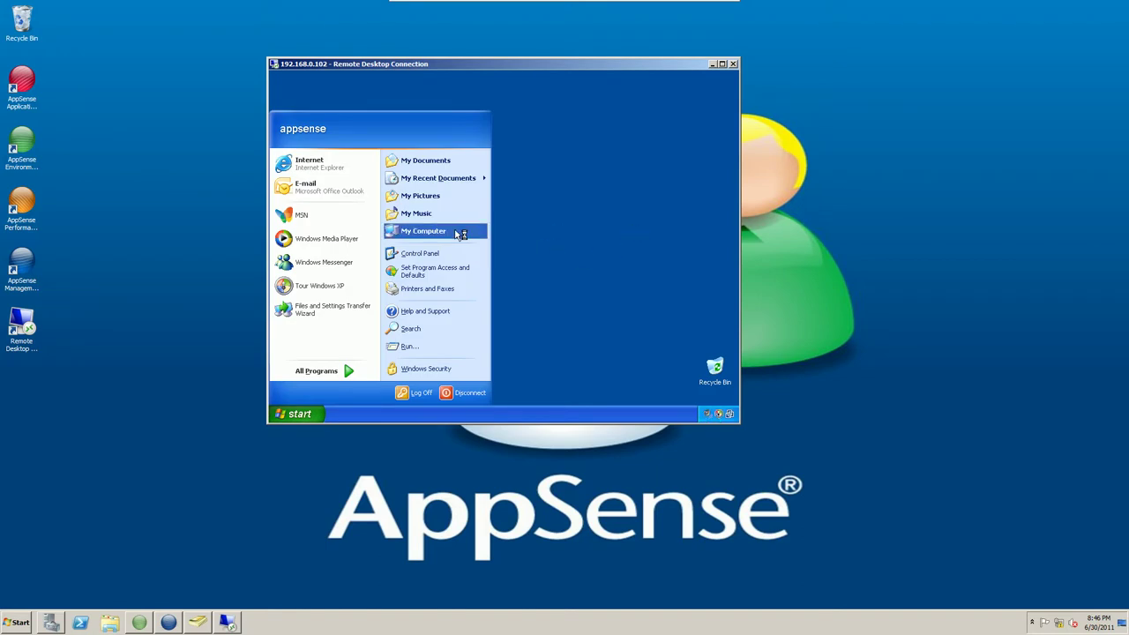
Open the appsense profile folder under C:\Documents and Settings.
left_click(456, 231)
left_click(420, 163)
left_click(458, 222)
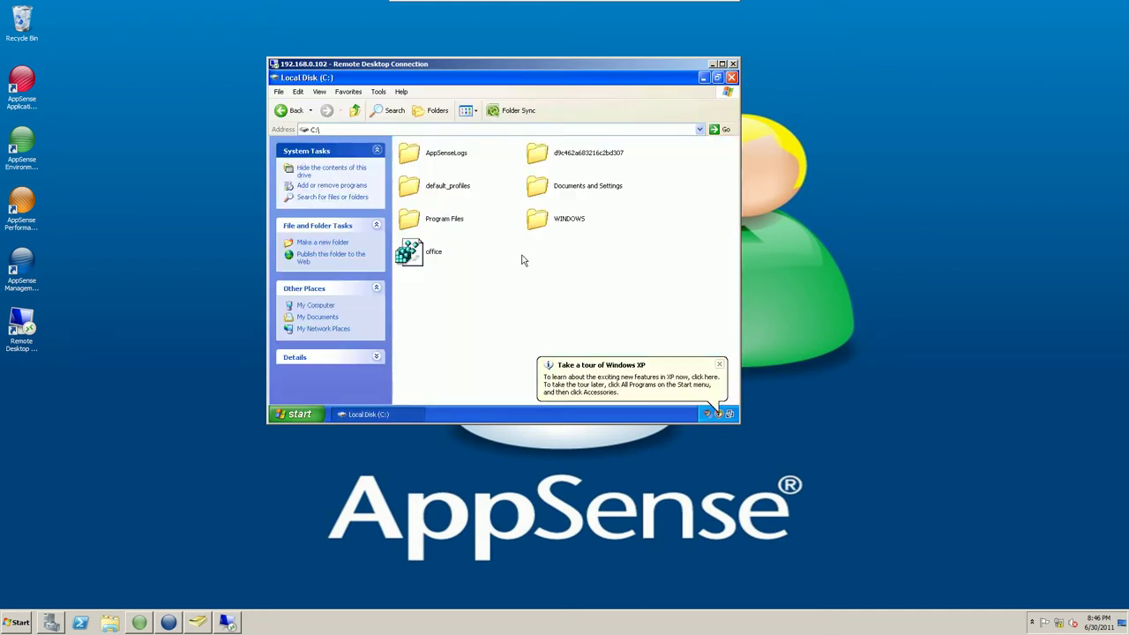
double_click(544, 189)
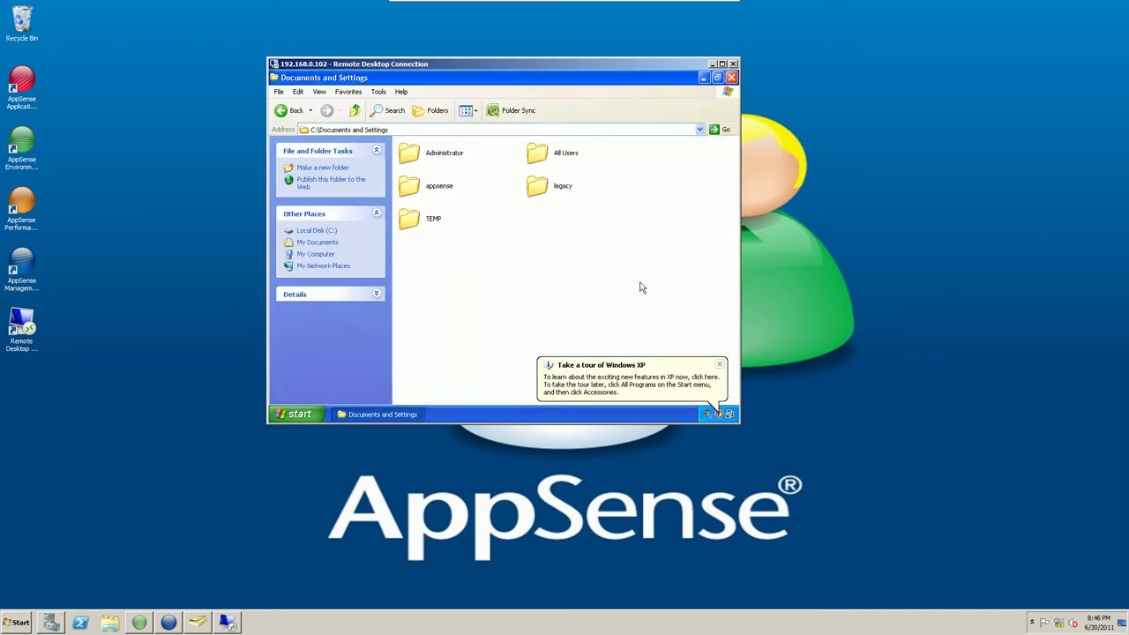
double_click(437, 188)
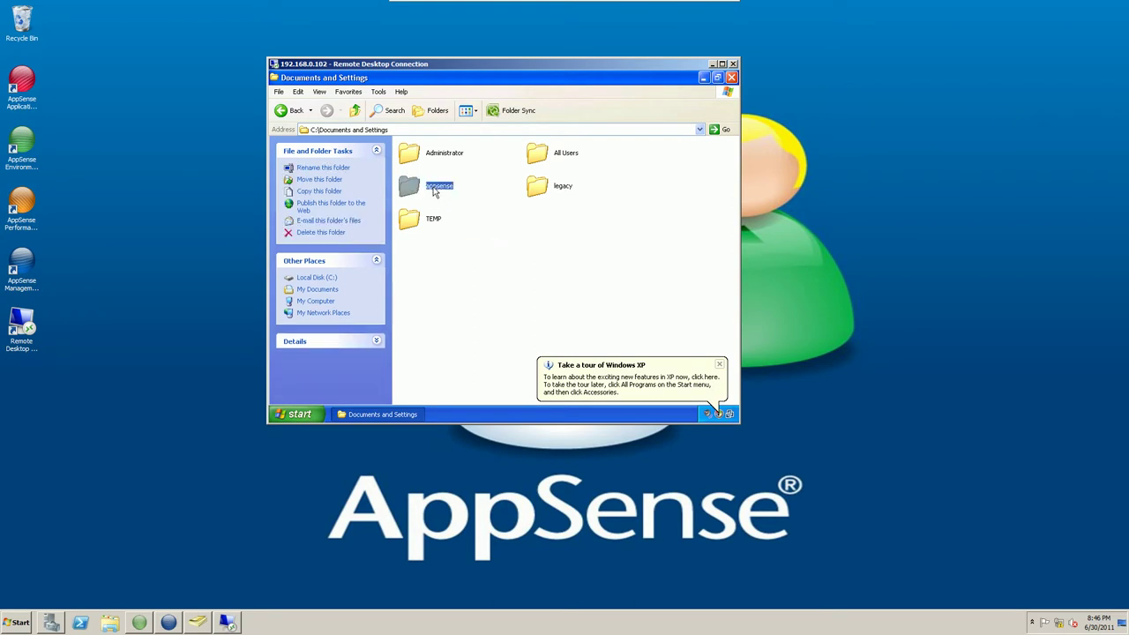
Show hidden files and protected operating system files, then close the profile folder window.
left_click(379, 91)
left_click(393, 139)
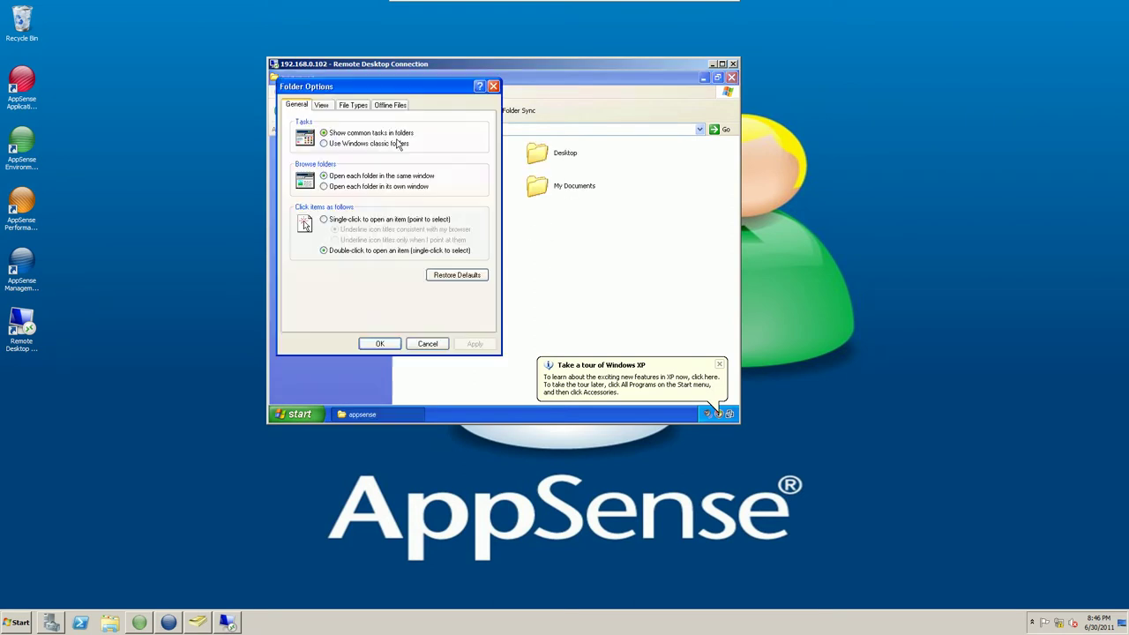
left_click(328, 109)
left_click(351, 288)
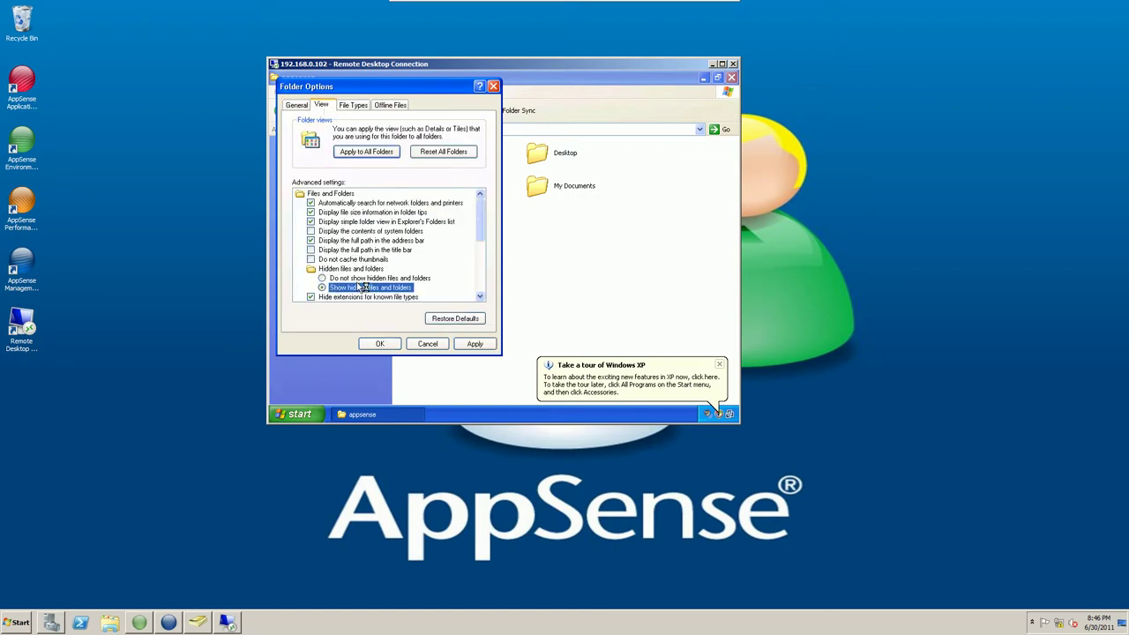
left_click_drag(482, 219, 483, 241)
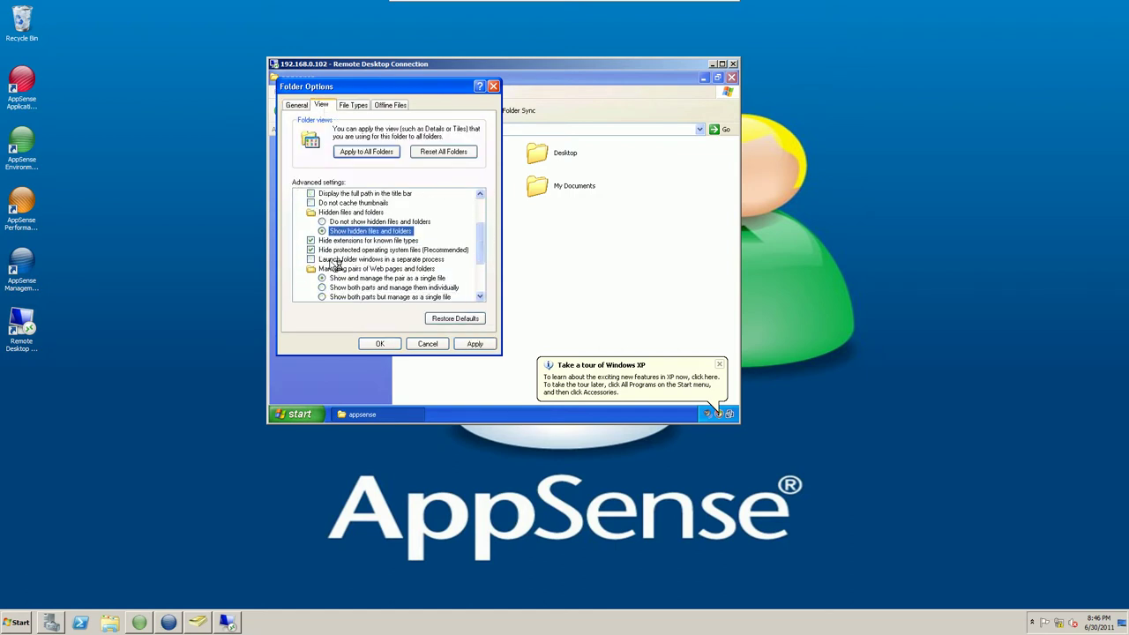
left_click(312, 253)
left_click(485, 294)
left_click(490, 344)
left_click(379, 343)
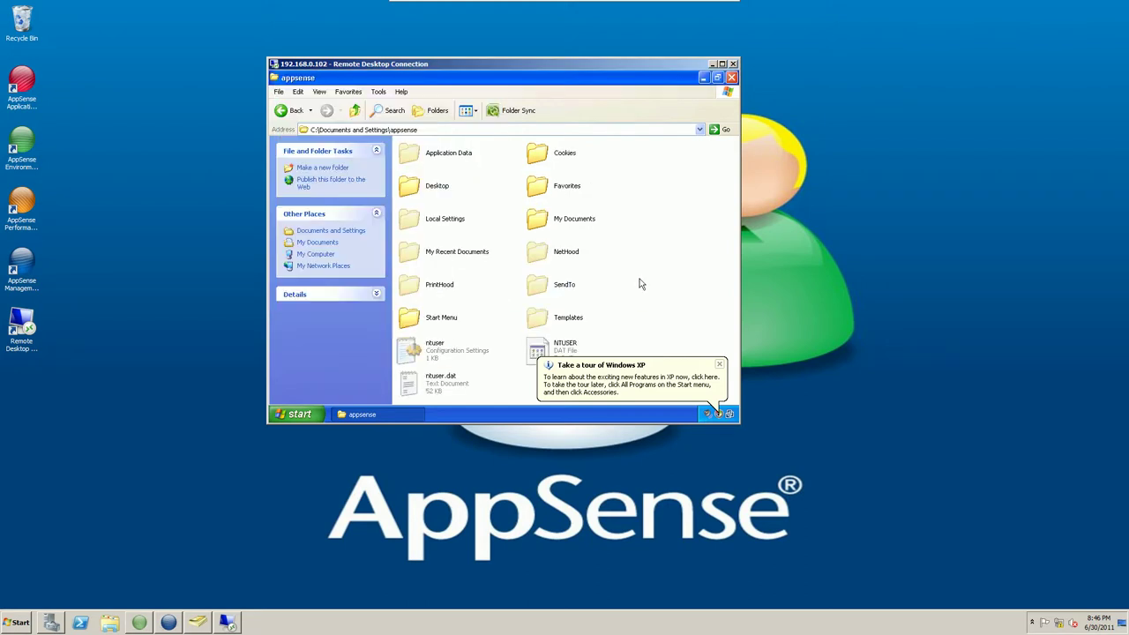
left_click(719, 366)
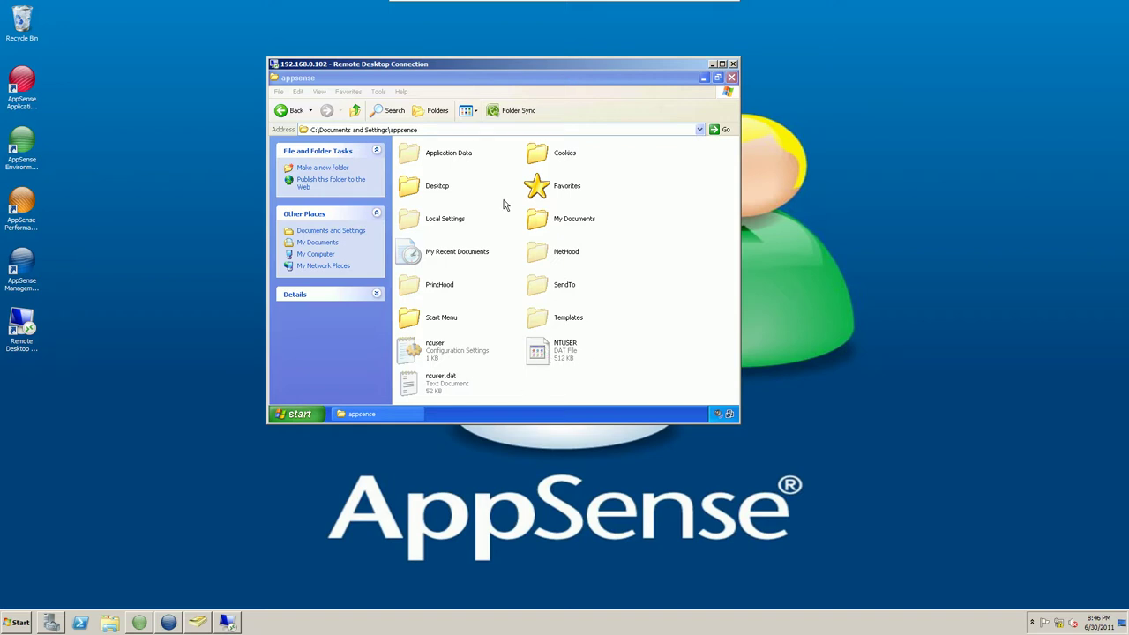
left_click(731, 77)
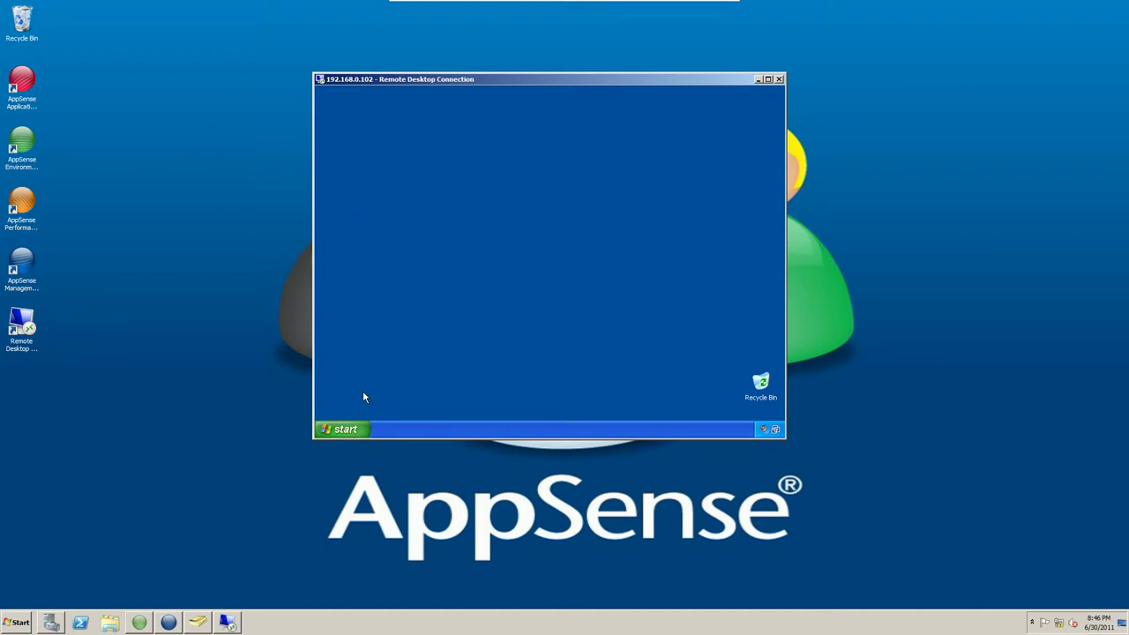
Launch Excel 2007, accept the first-run prompts, and shrink its window to the right.
left_click(346, 428)
mouse_move(374, 395)
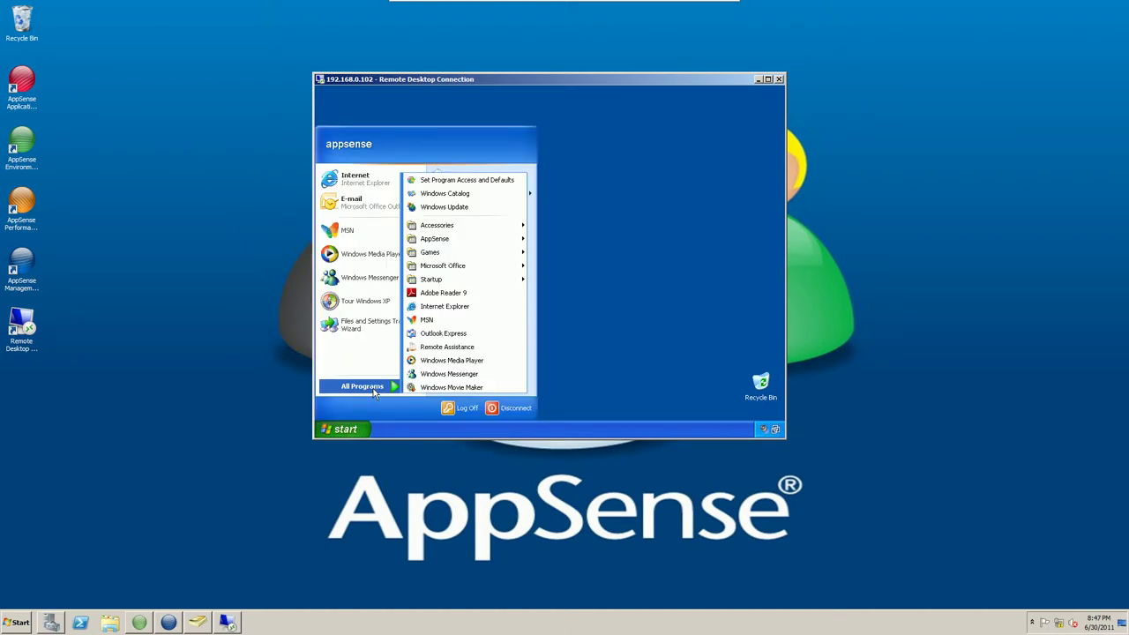
mouse_move(465, 268)
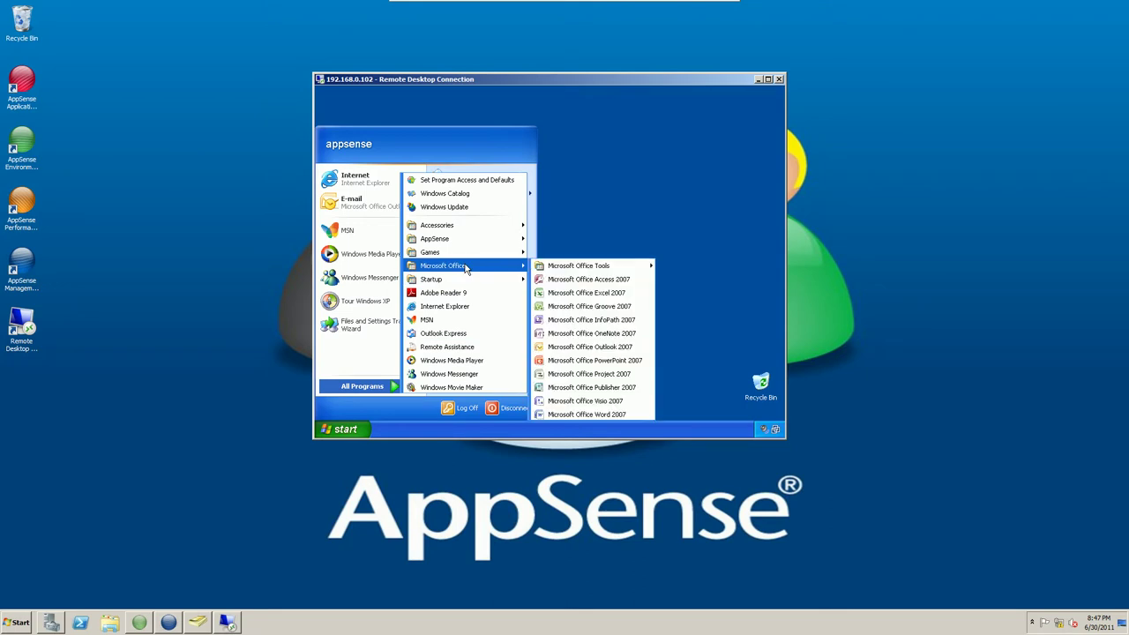
left_click(603, 293)
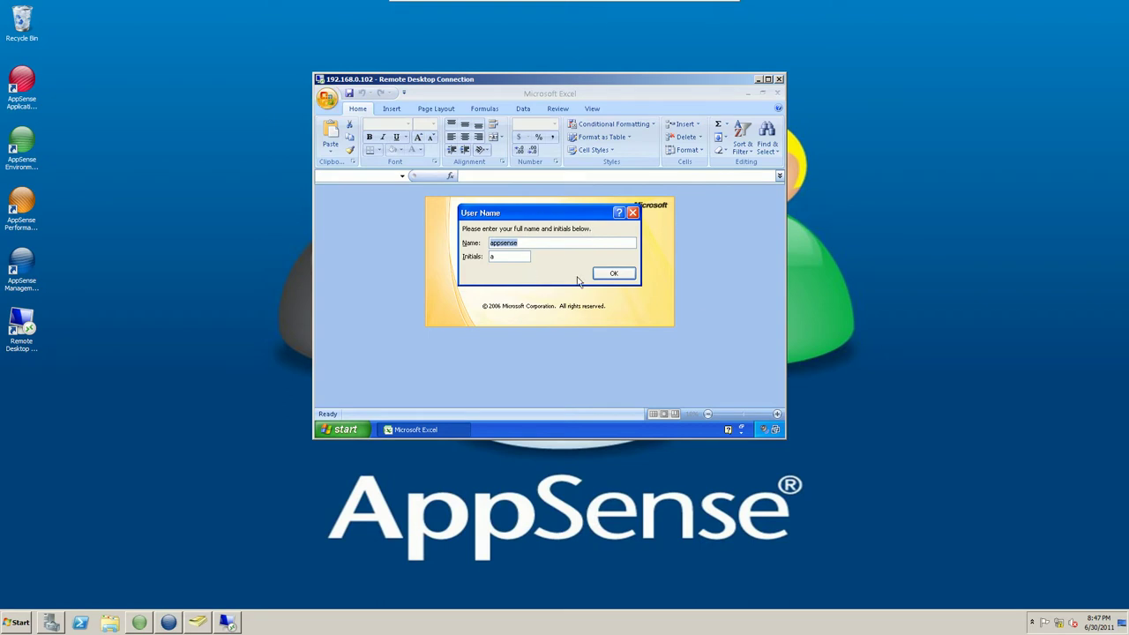
left_click(617, 274)
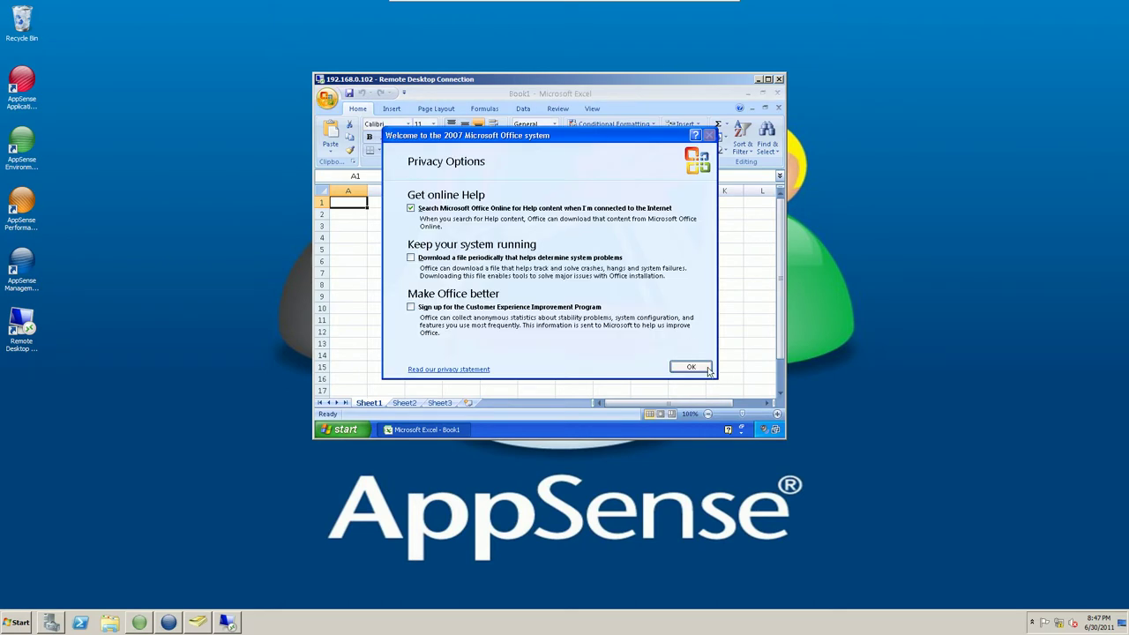
left_click(691, 366)
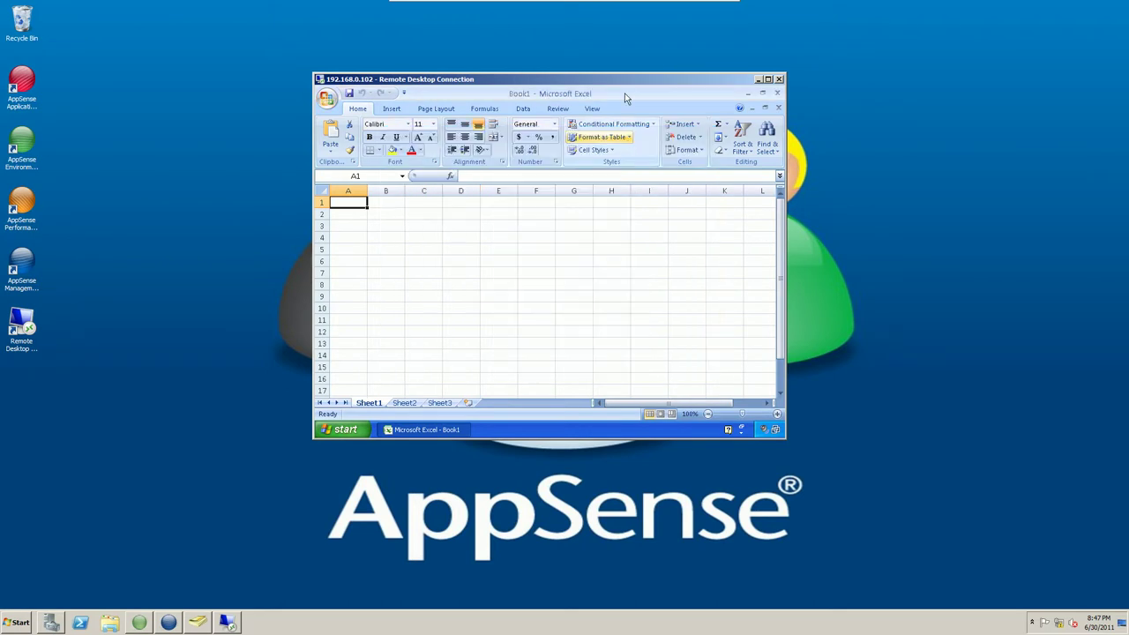
double_click(624, 93)
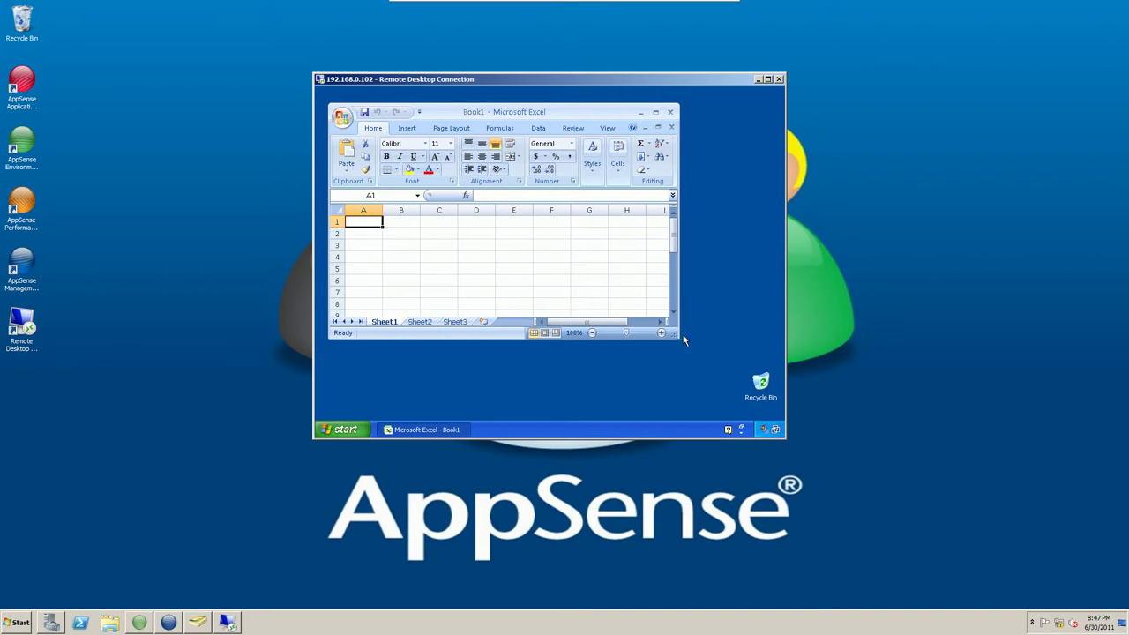
left_click_drag(676, 336, 554, 408)
left_click_drag(463, 116, 682, 110)
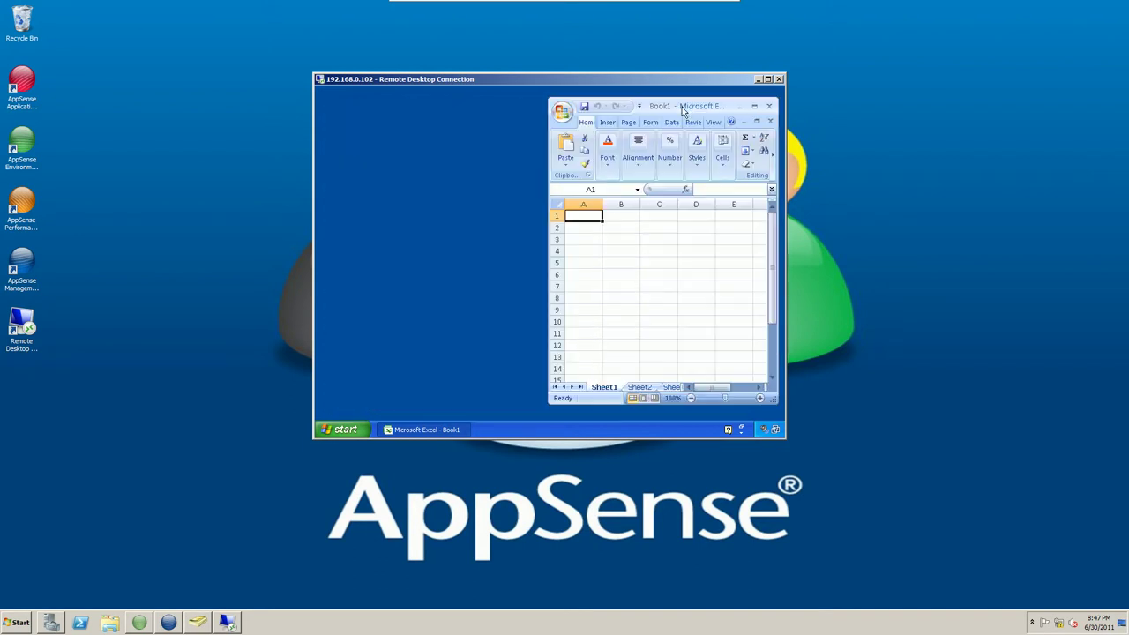
Set Excel's colour scheme to Black in Excel Options.
left_click(562, 111)
left_click(704, 369)
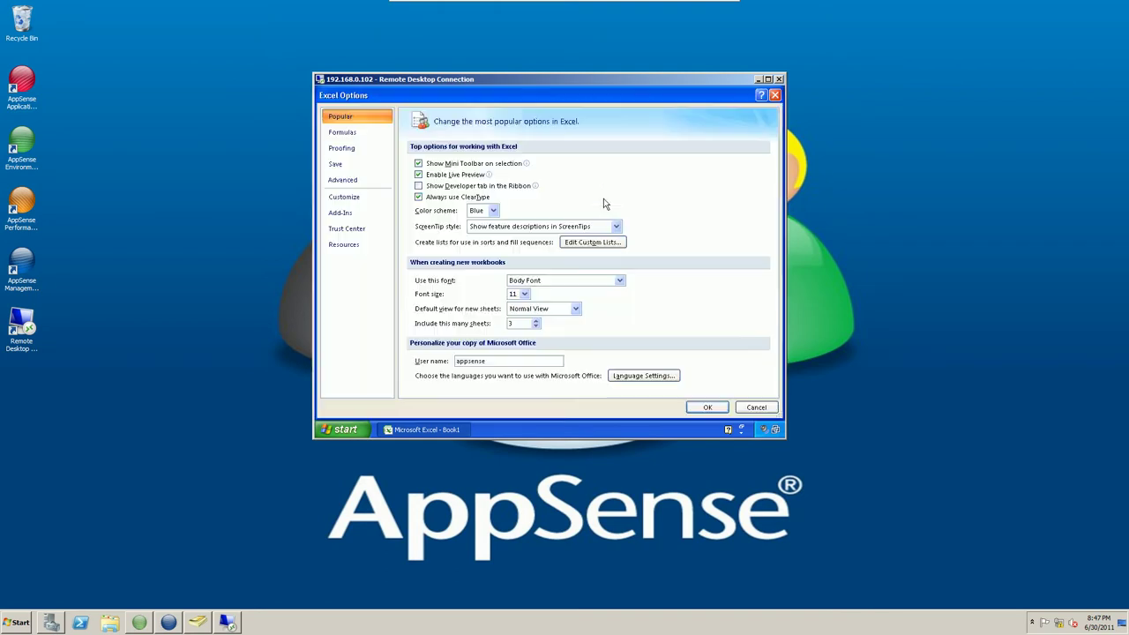
left_click(493, 210)
left_click(491, 246)
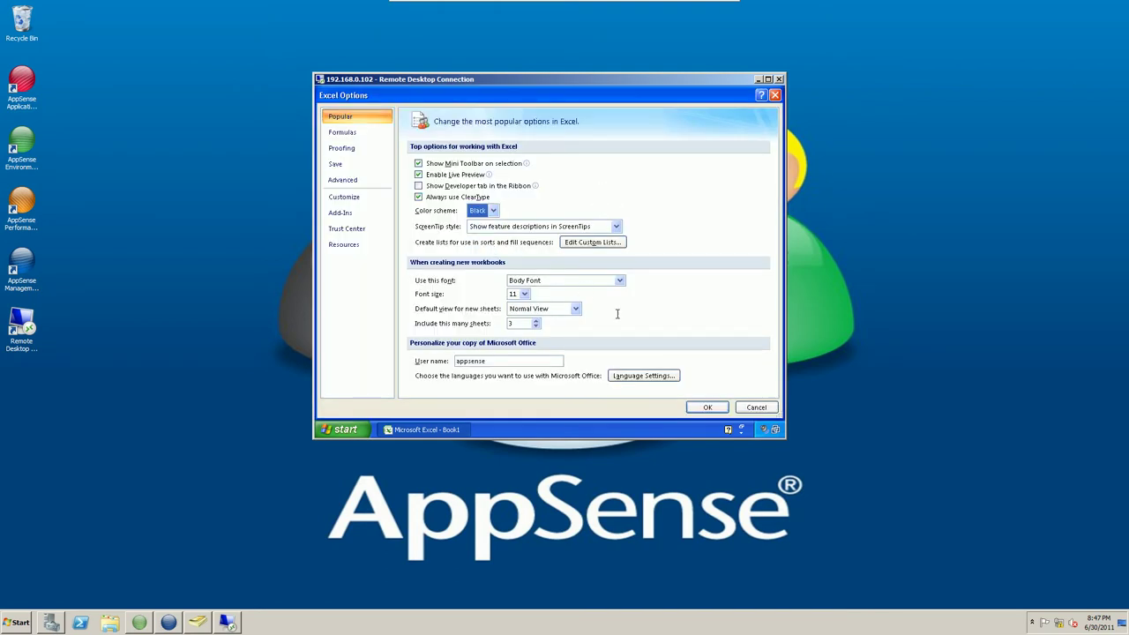
left_click(707, 406)
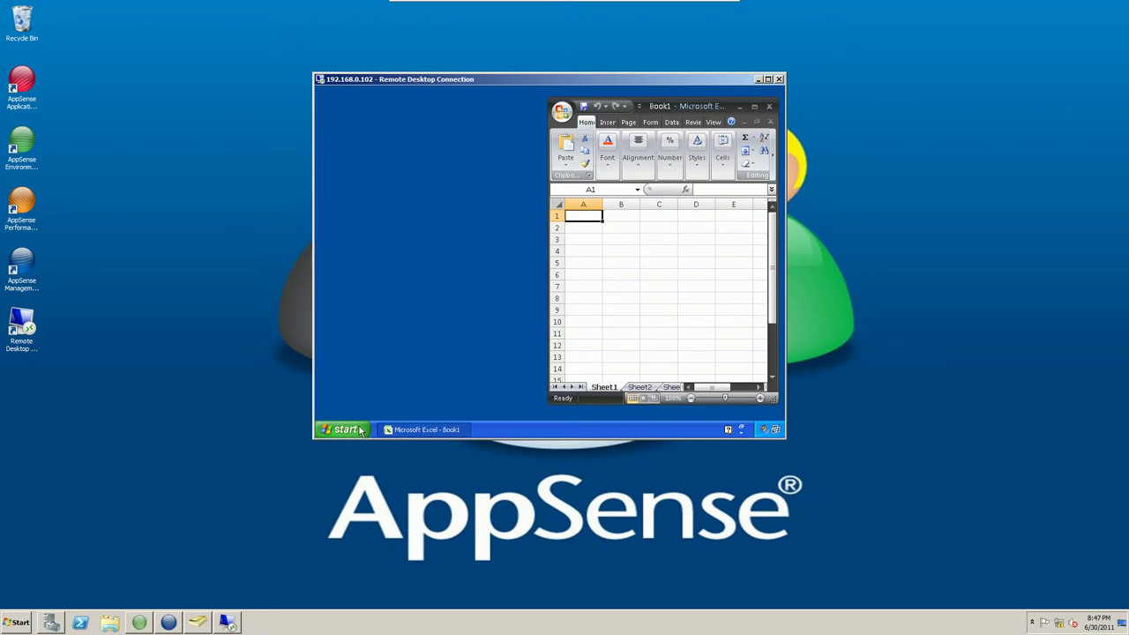
left_click(344, 429)
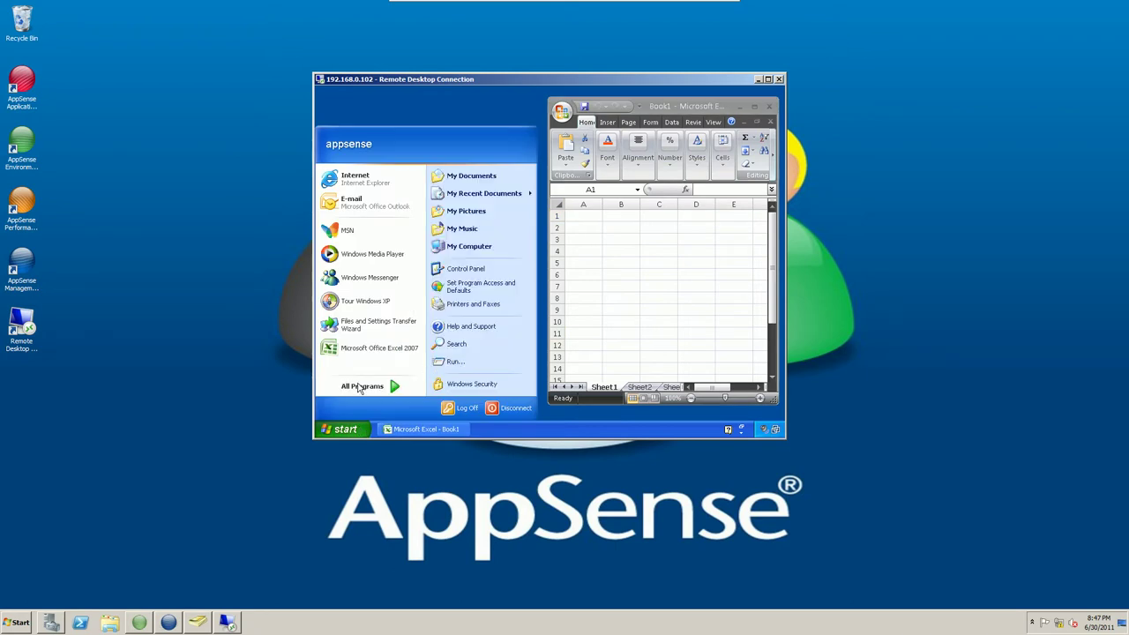
Launch Notepad from Accessories and resize it to sit beside Excel.
left_click(375, 388)
mouse_move(494, 228)
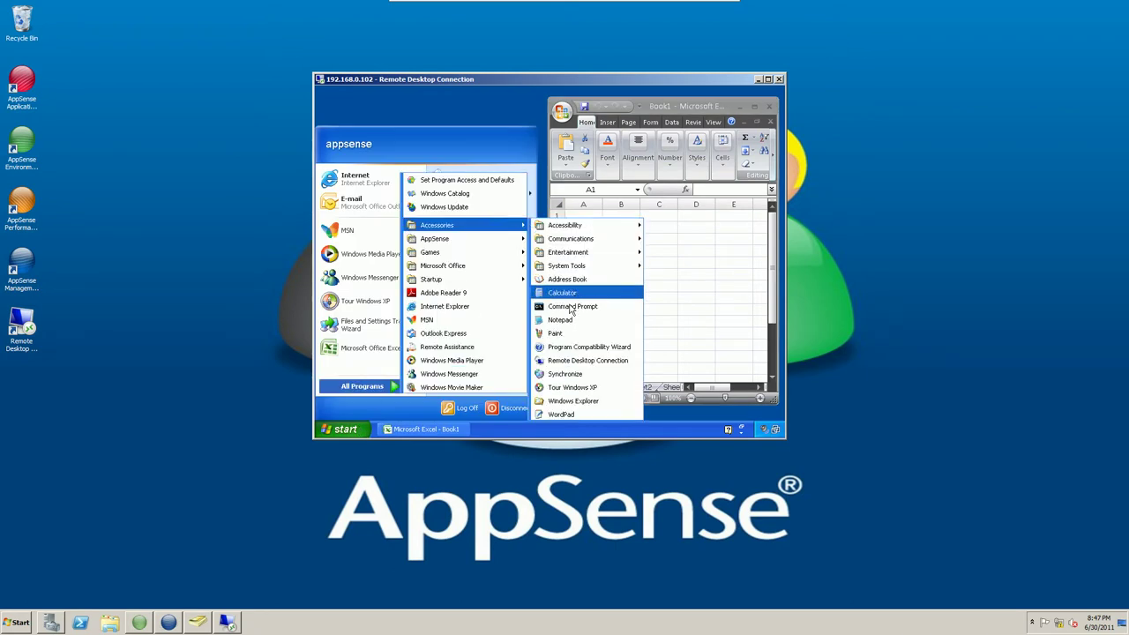
left_click(561, 319)
left_click_drag(666, 335, 536, 396)
Set Notepad's font to Wingdings at a larger size.
left_click(377, 125)
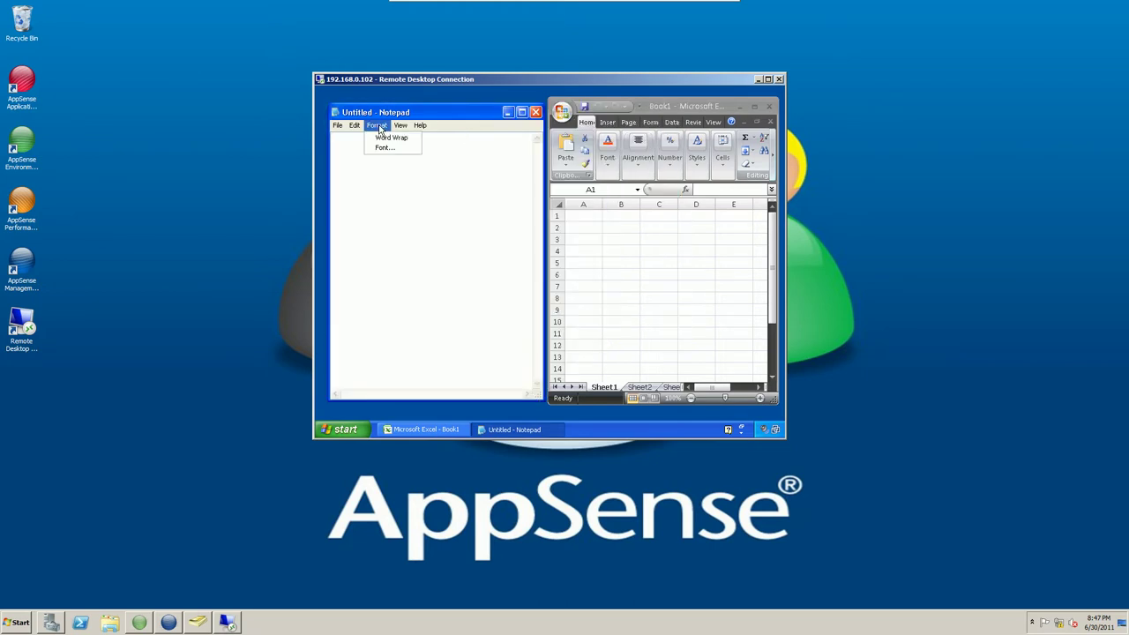
left_click(386, 150)
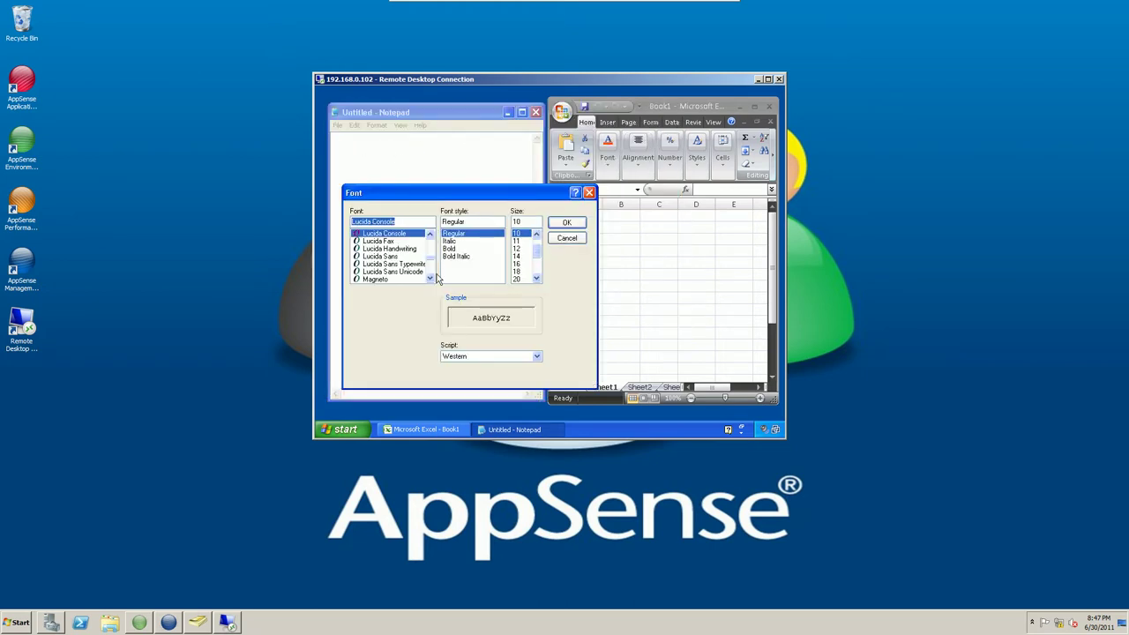
scroll(435, 277, "down", 10)
scroll(432, 260, "down", 2)
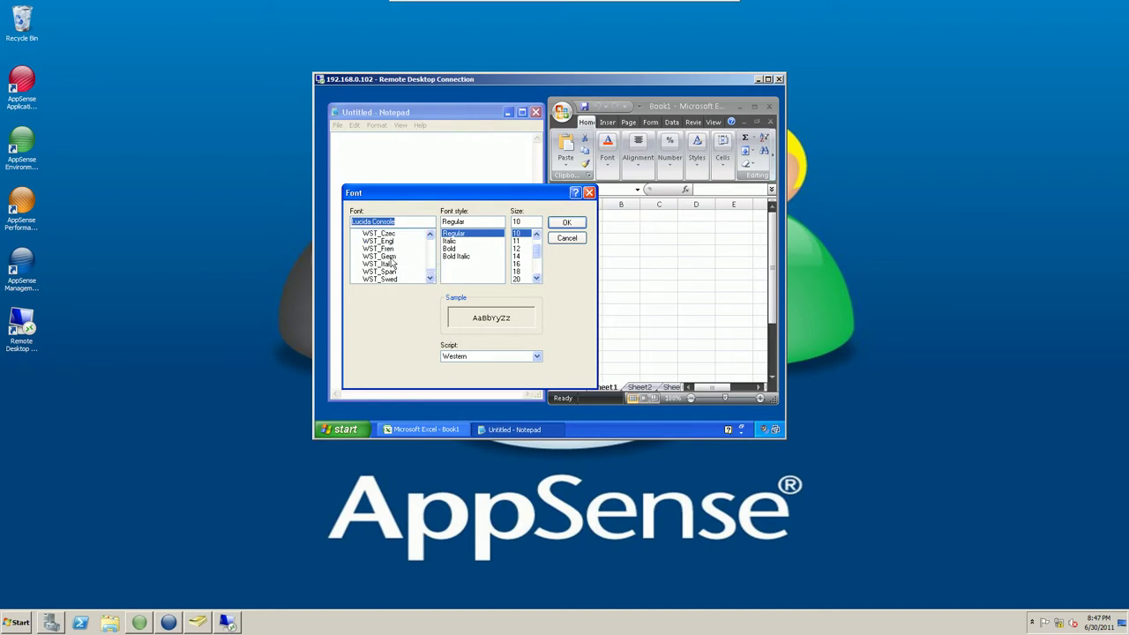
double_click(430, 236)
left_click(388, 263)
scroll(529, 278, "down", 3)
left_click(520, 278)
left_click(567, 222)
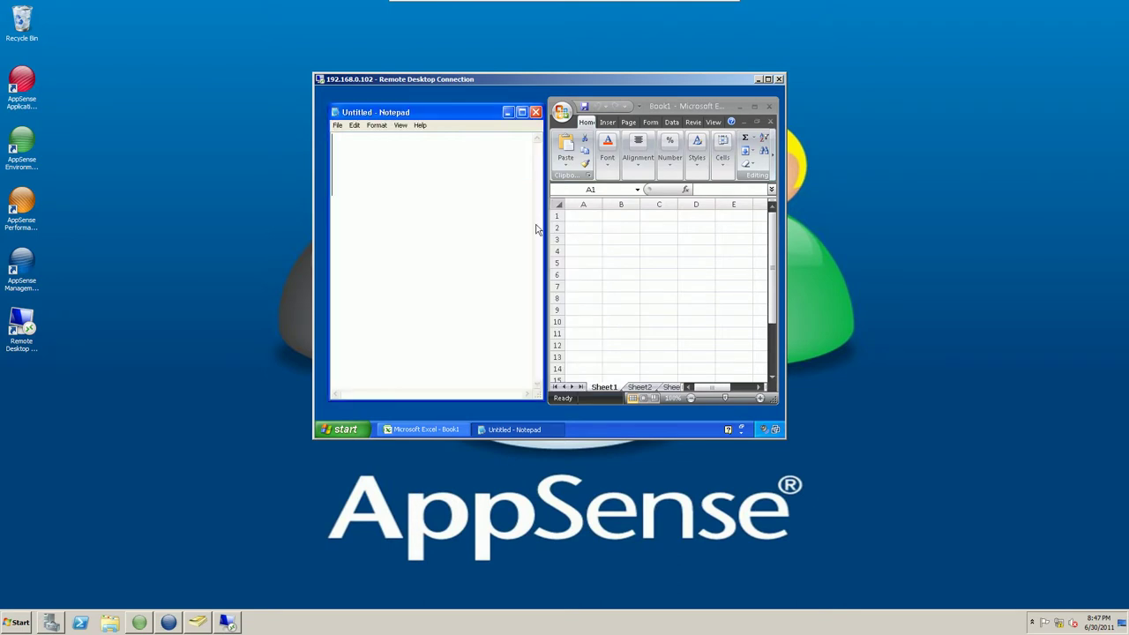
Type 'ghgd' to test the symbols, delete them, and close Notepad.
type("ghgd")
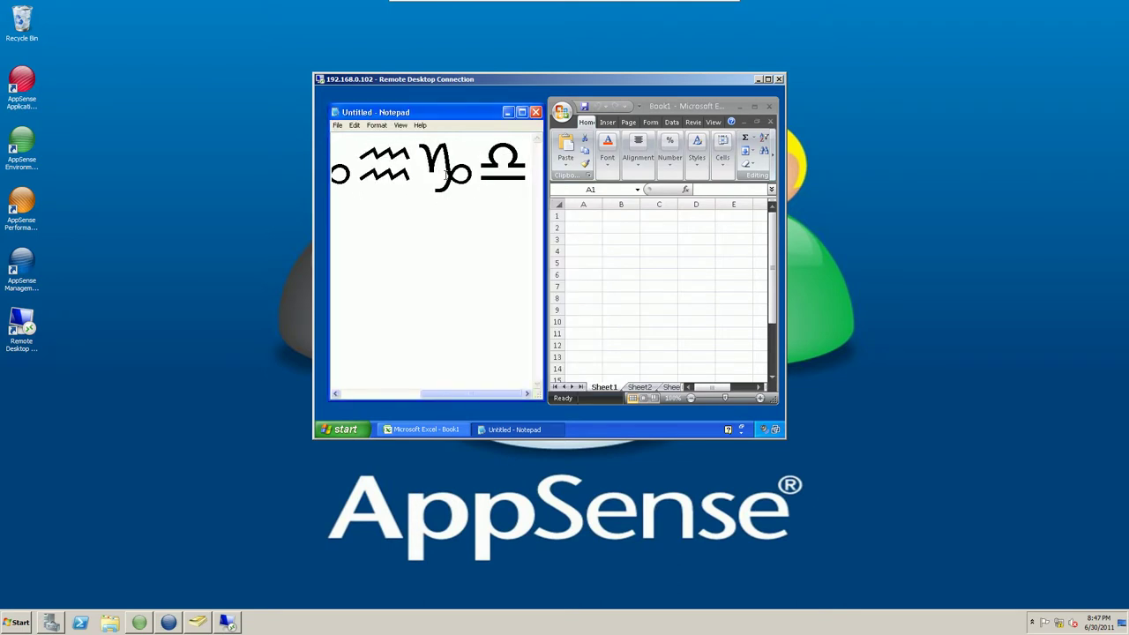
left_click_drag(523, 152, 311, 176)
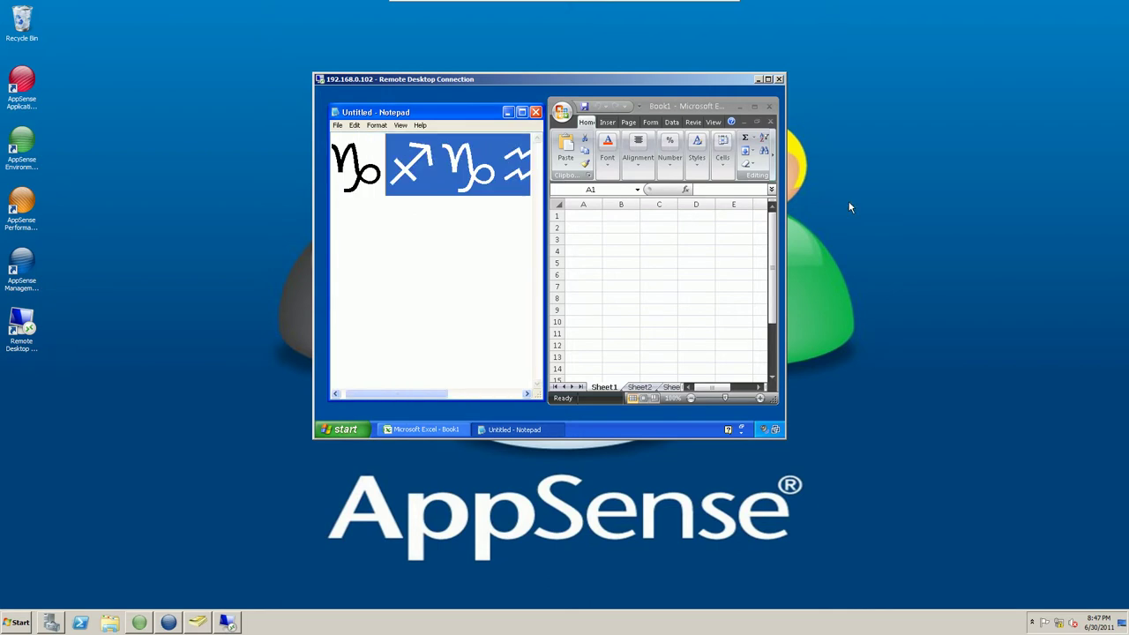
key("BackSpace")
key("BackSpace")
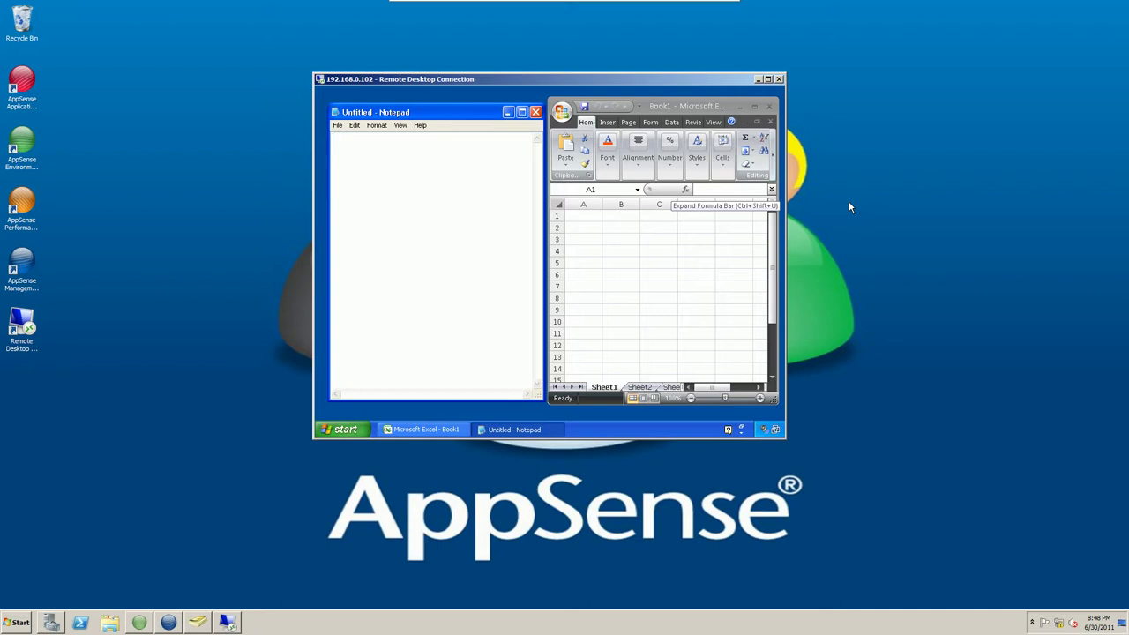
left_click(536, 112)
Close Excel in the XP session, then log on to 192.168.0.101 in a new Remote Desktop session.
left_click(769, 106)
left_click_drag(709, 80, 876, 112)
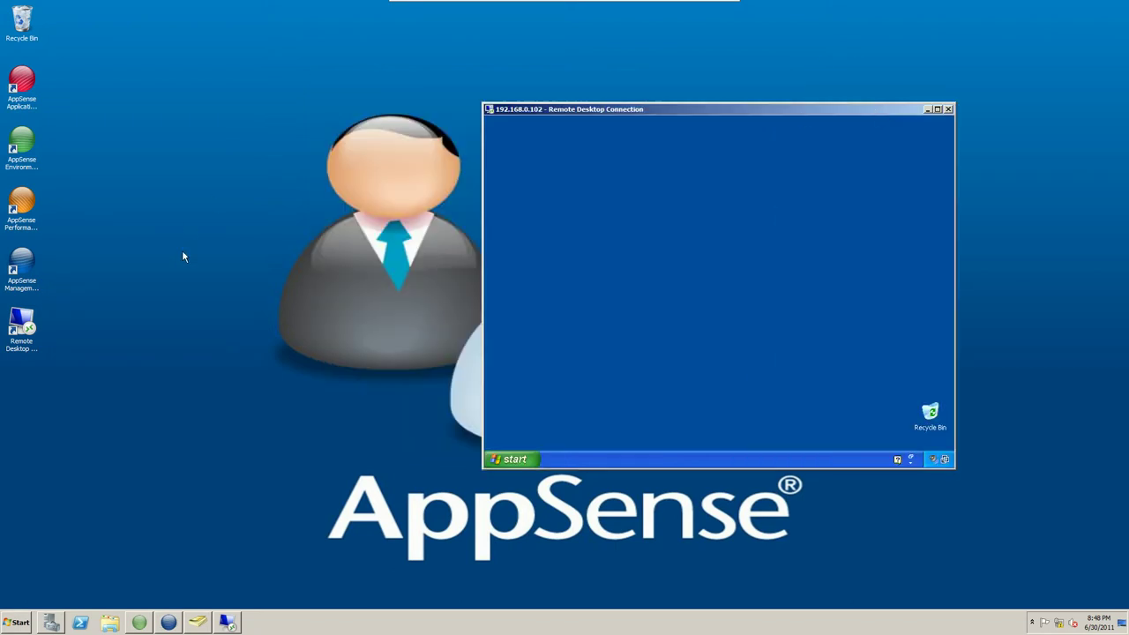
double_click(25, 320)
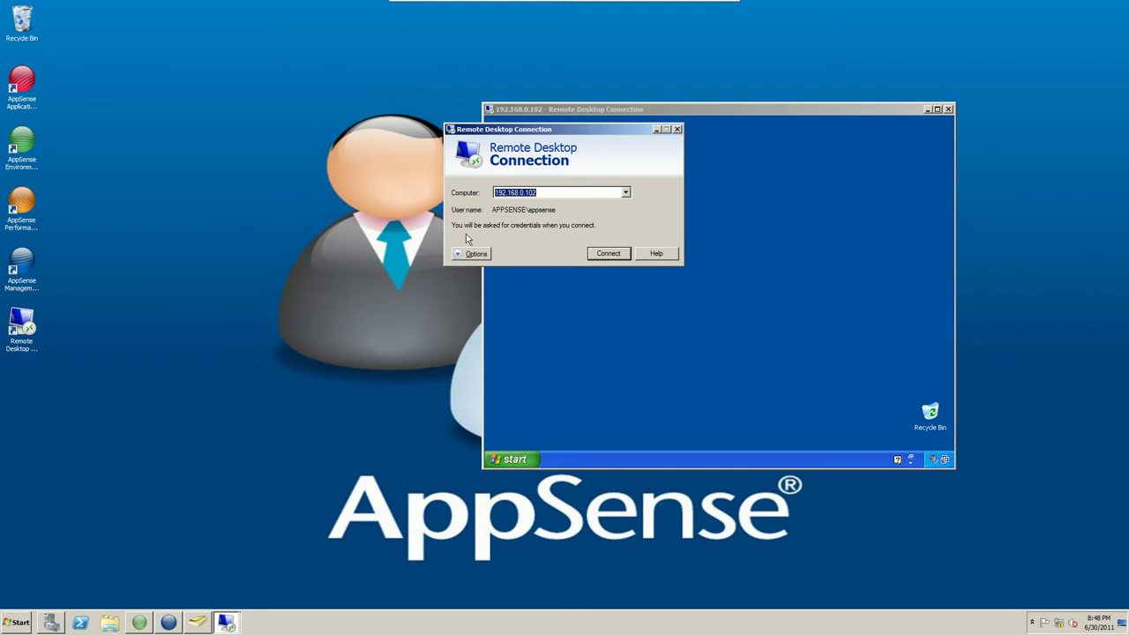
left_click(558, 195)
key("BackSpace")
type("1")
key("Return")
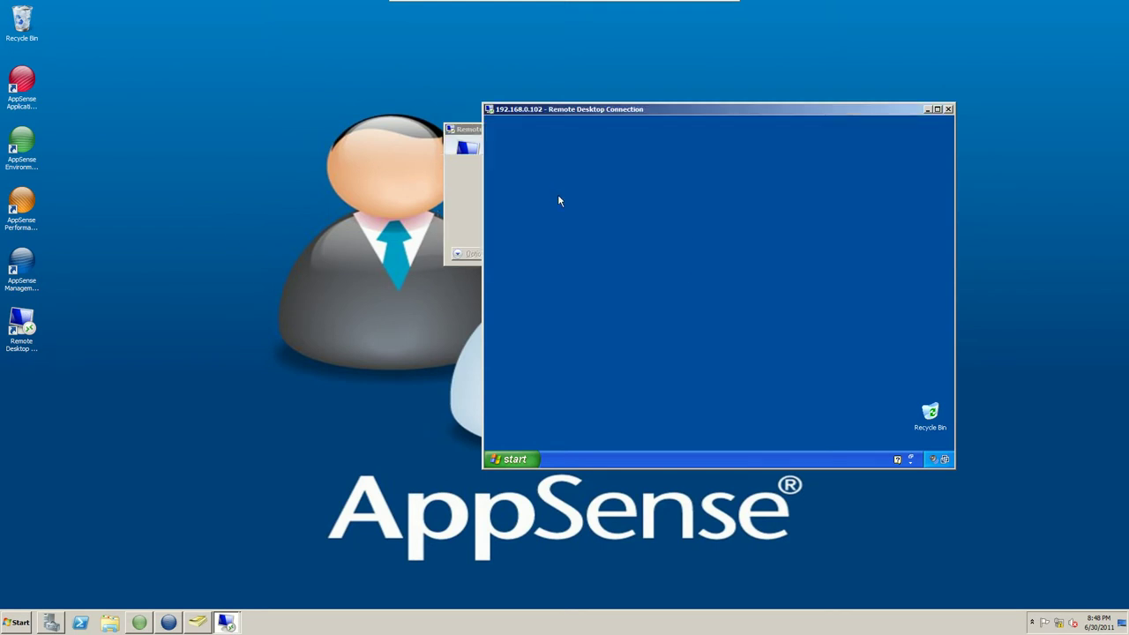
left_click(568, 167)
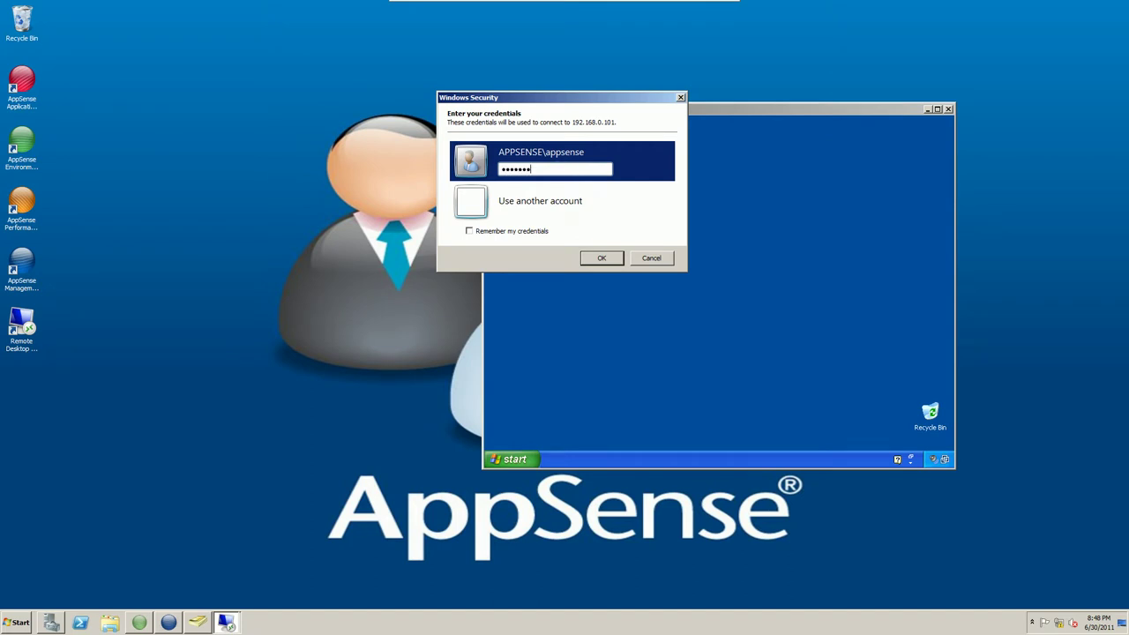
key("Return")
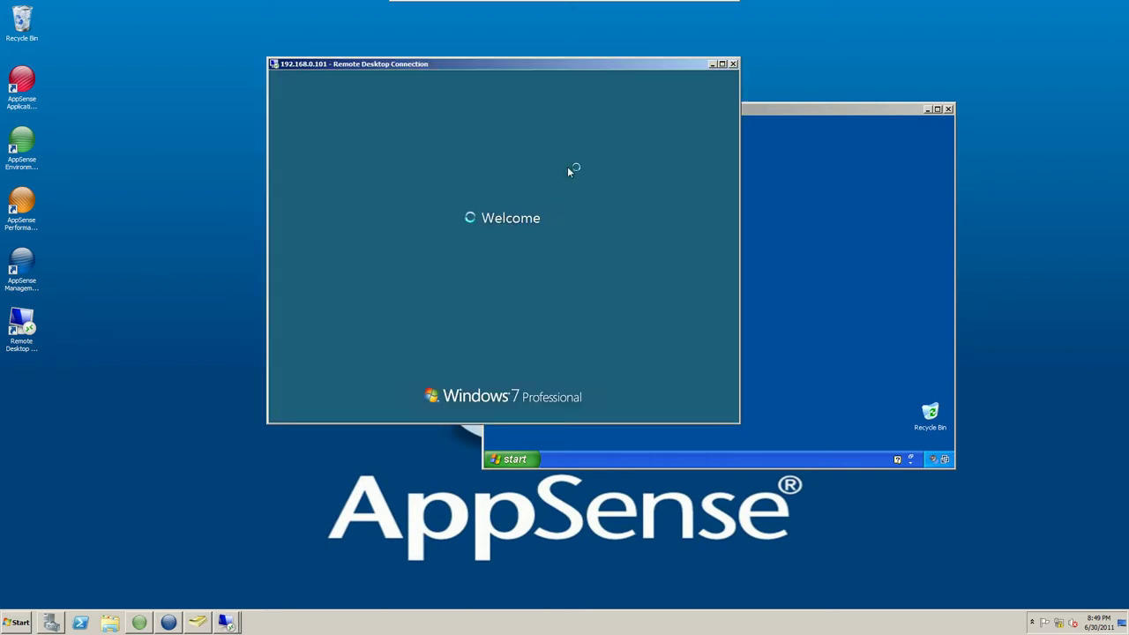
left_click_drag(648, 69, 568, 57)
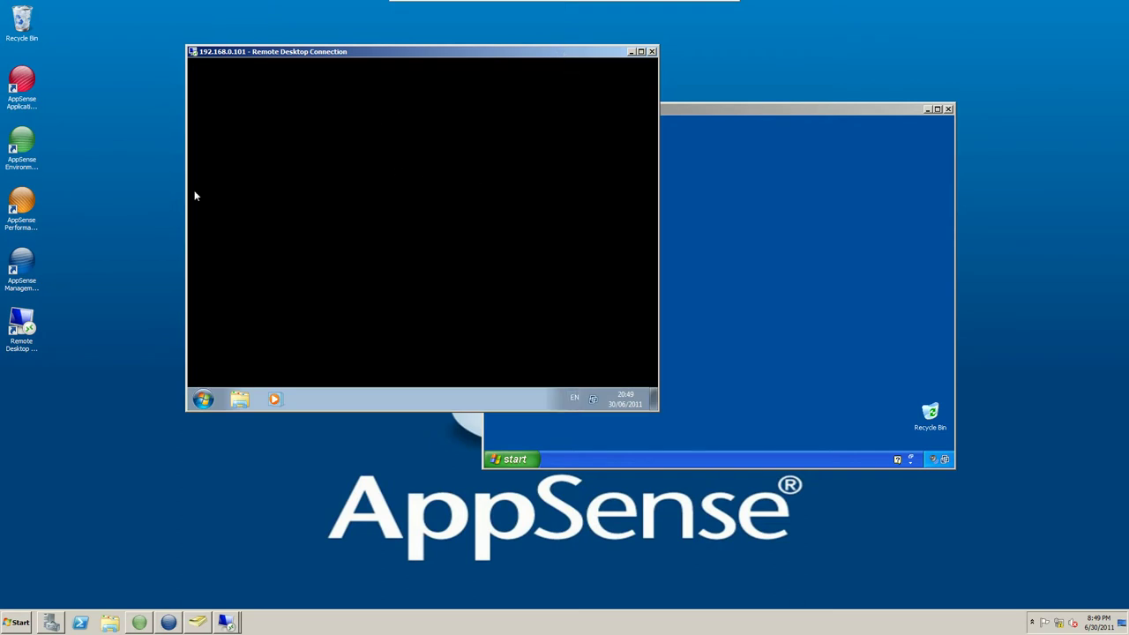
Open the appsense profile folder under C:\Users in the Windows 7 session.
left_click(202, 399)
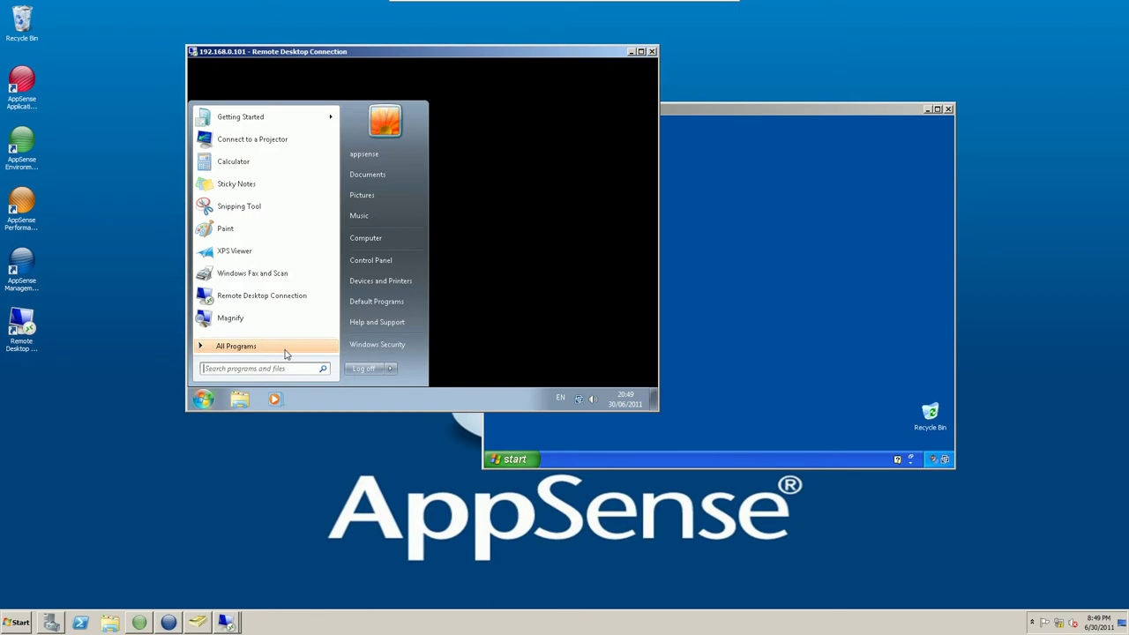
left_click(371, 240)
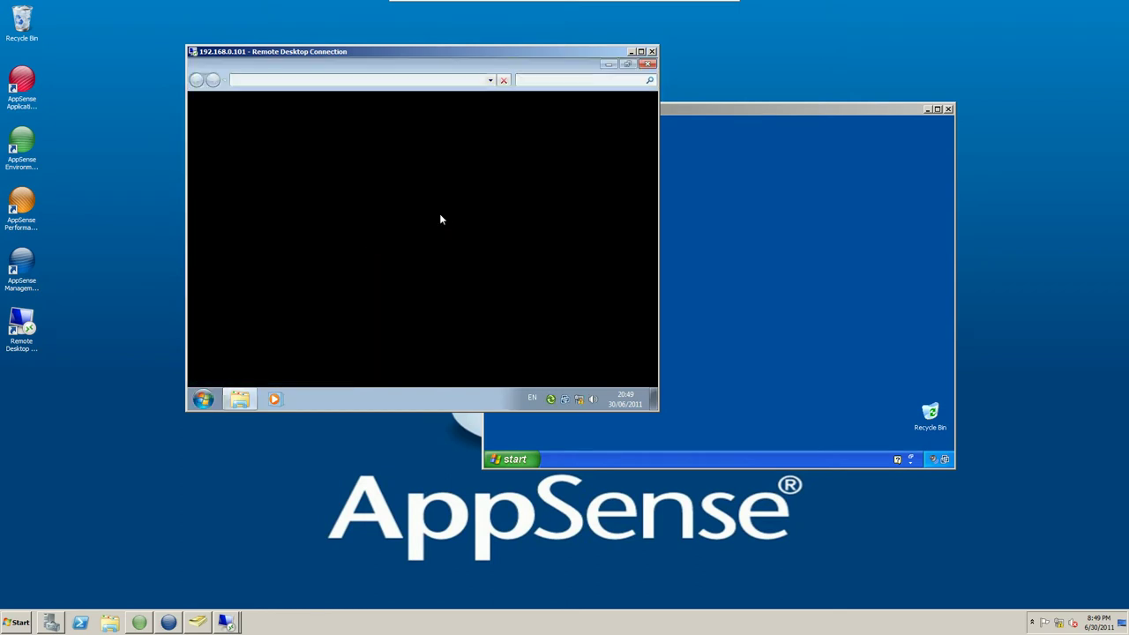
left_click(352, 151)
double_click(352, 152)
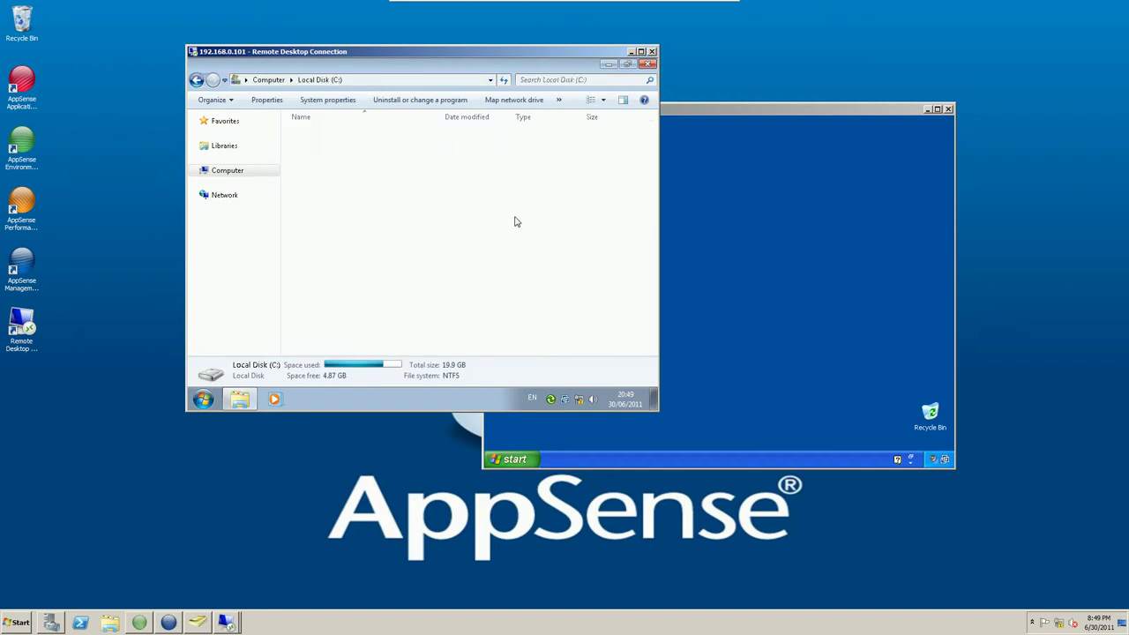
double_click(353, 183)
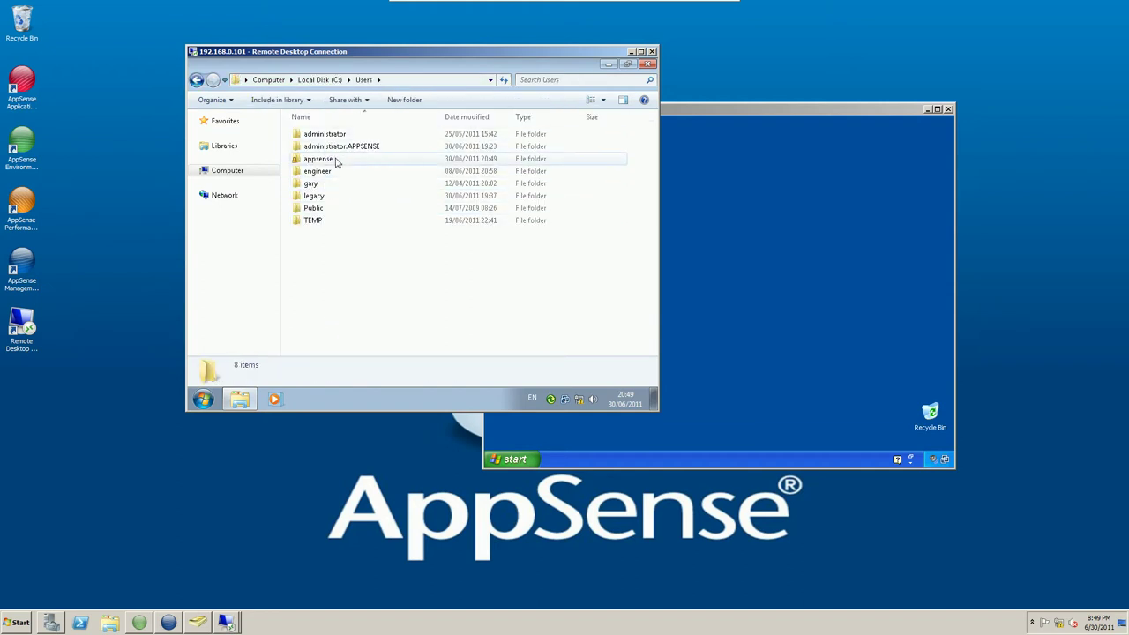
double_click(336, 159)
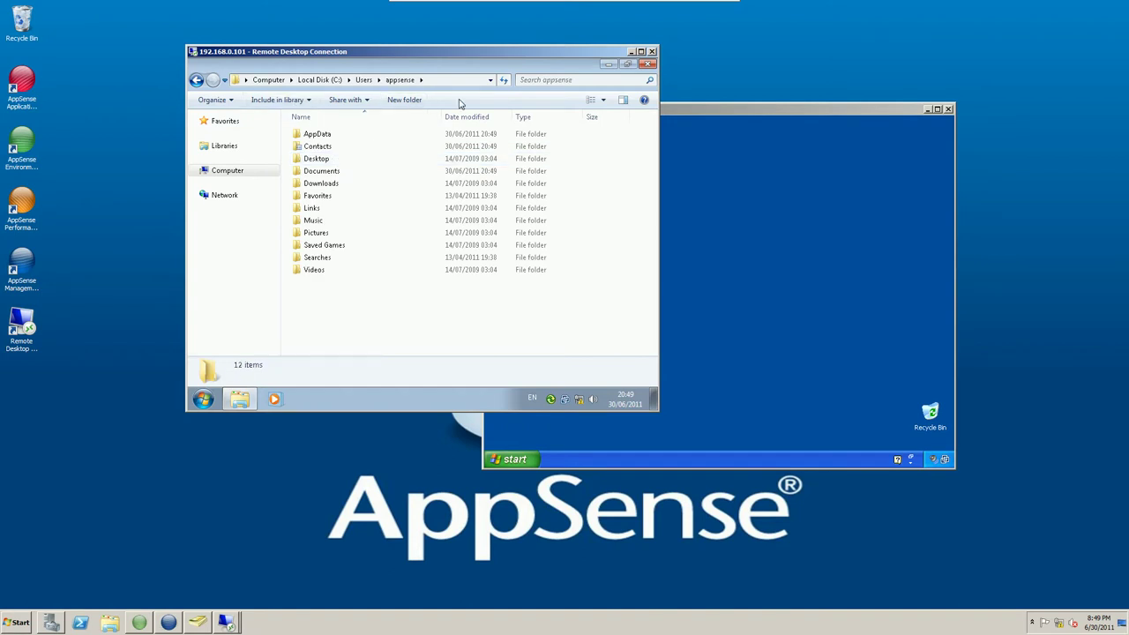
Show hidden files, folders and drives plus protected operating system files in Folder Options.
key("alt")
left_click(268, 98)
left_click(291, 155)
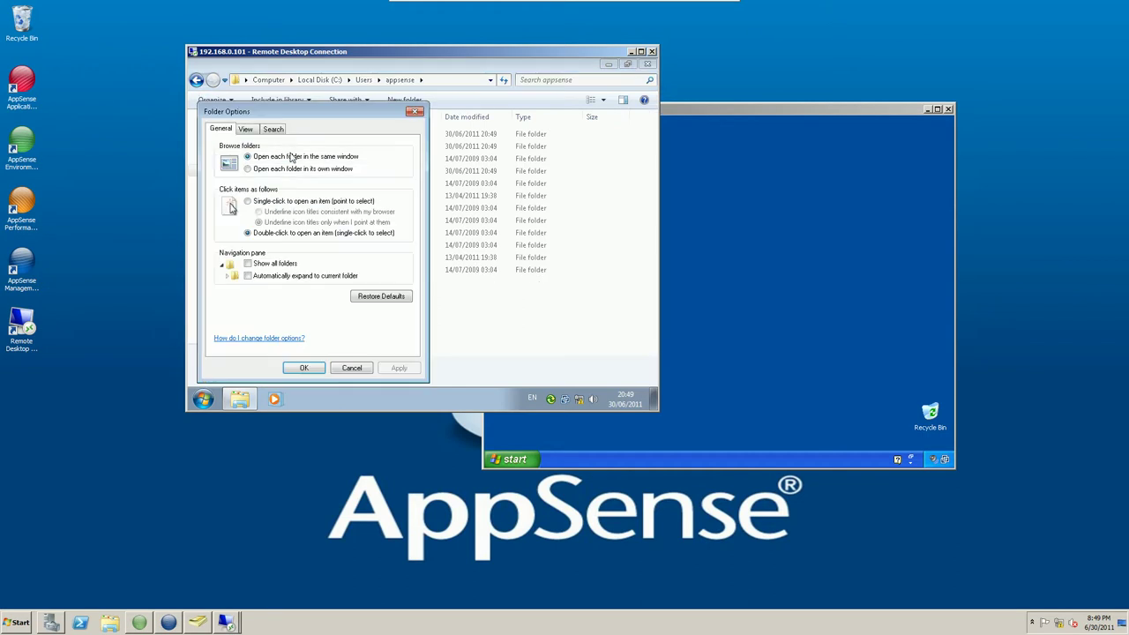
left_click(247, 129)
left_click(257, 293)
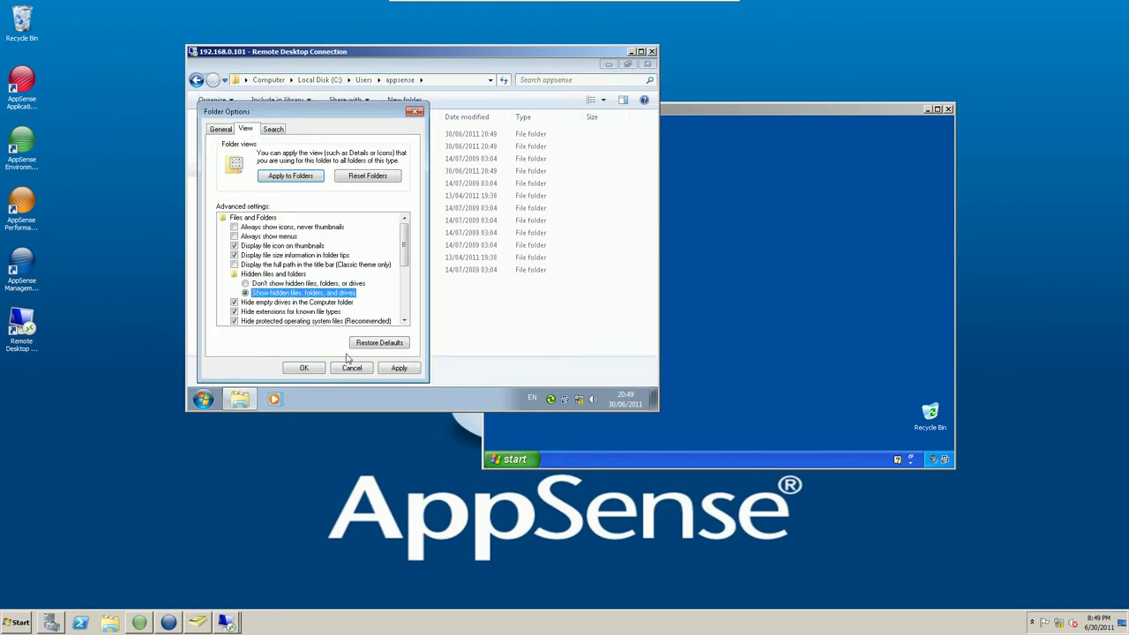
left_click(234, 321)
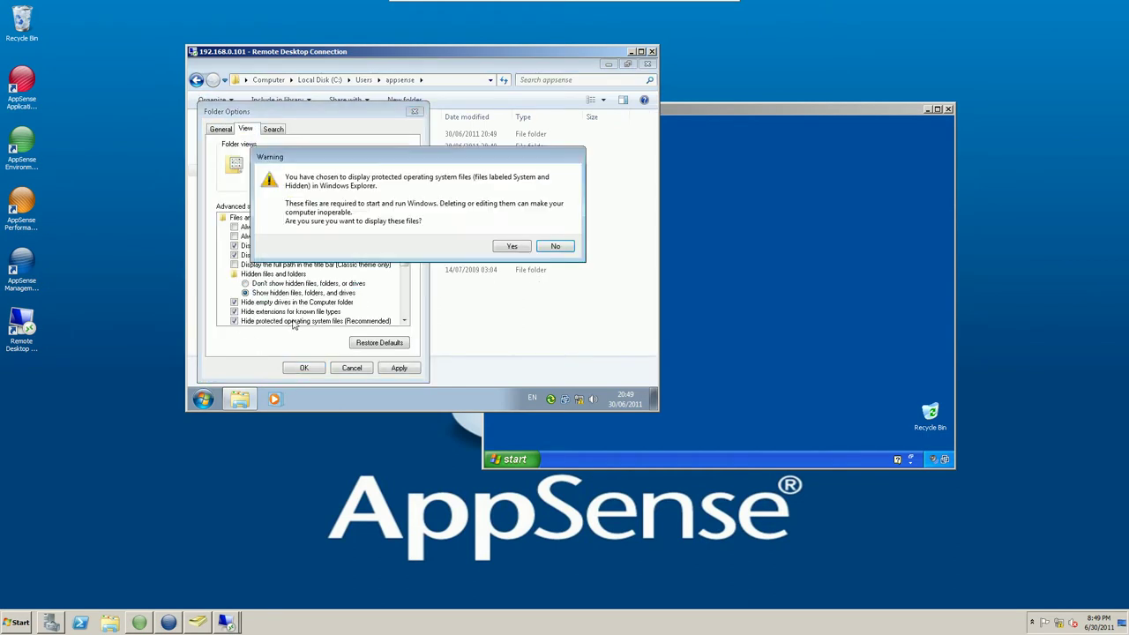
left_click(500, 251)
left_click(304, 368)
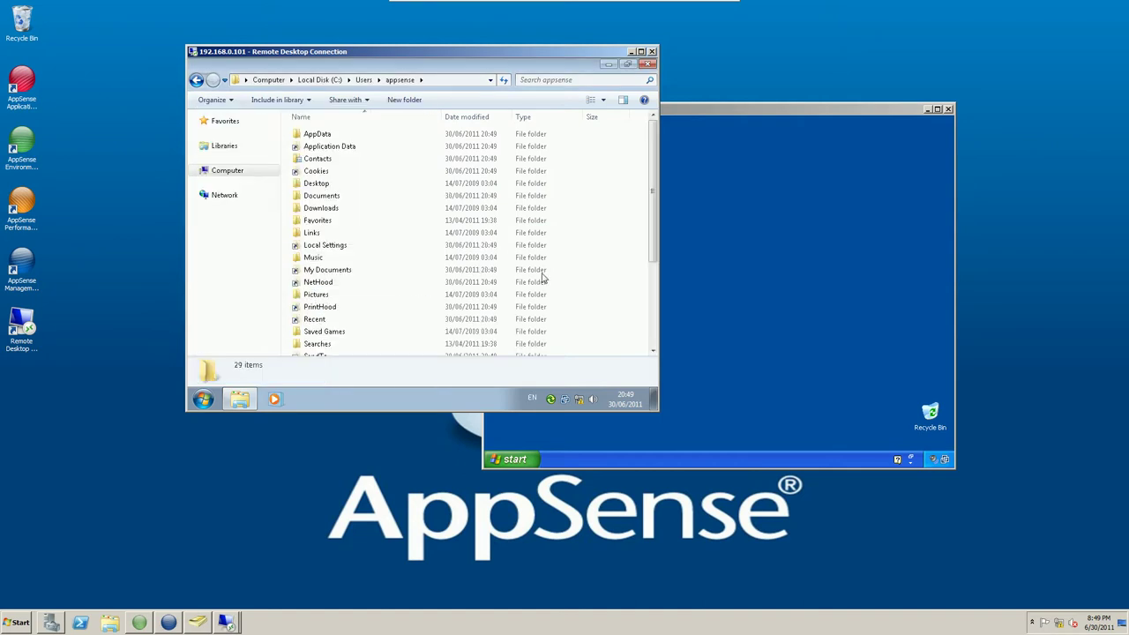
Select the ntuser file to view its details, then close the folder window.
scroll(654, 240, "down", 4)
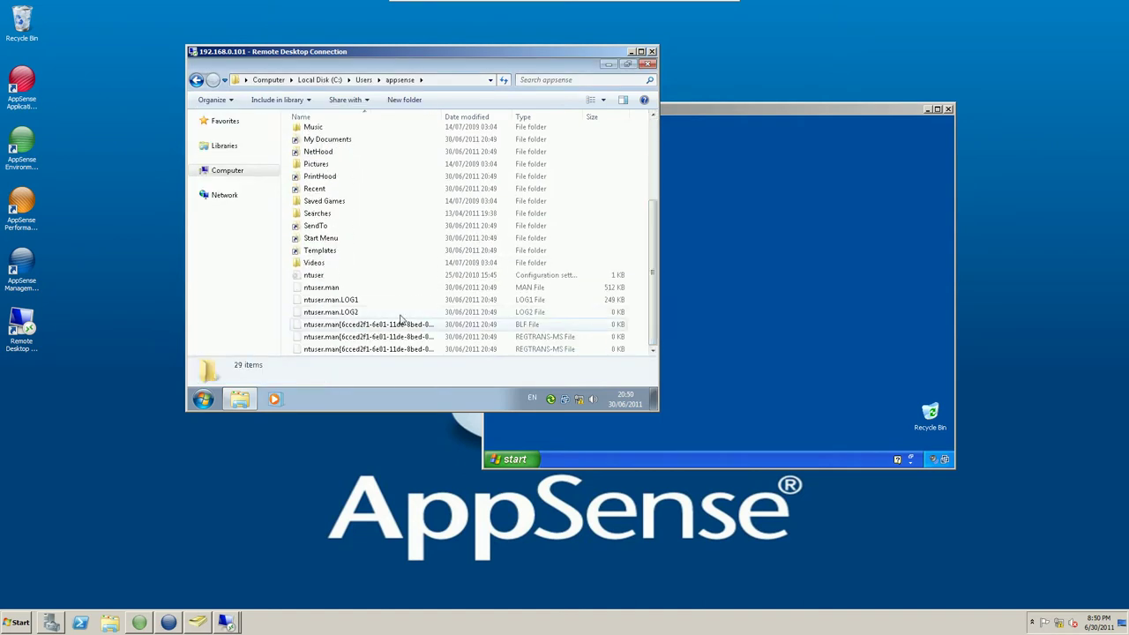
left_click(351, 276)
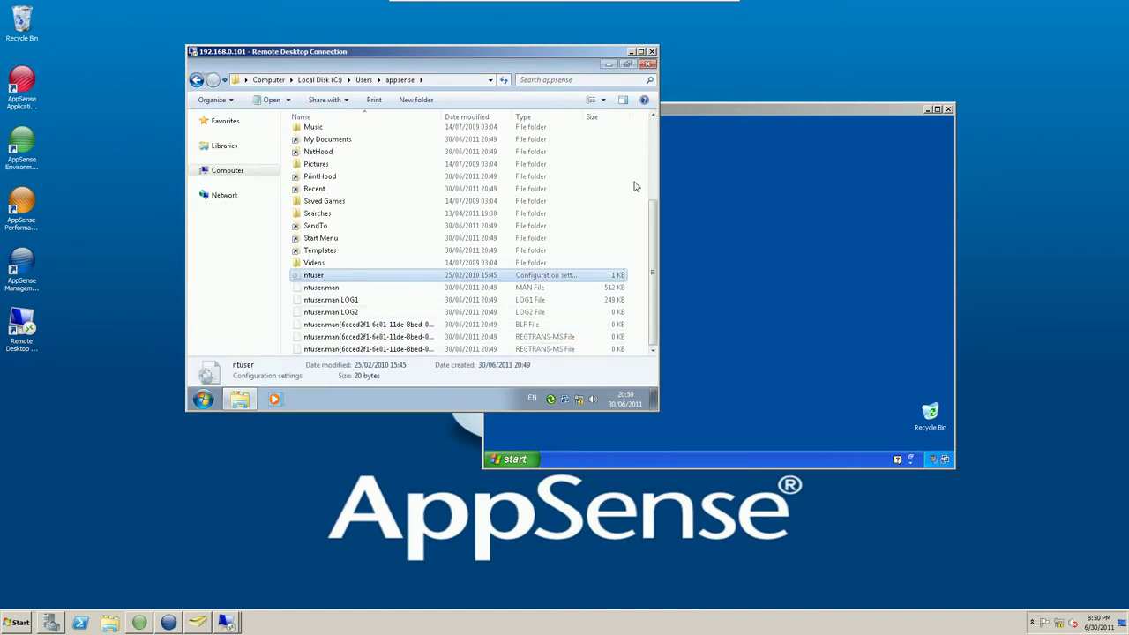
left_click(649, 64)
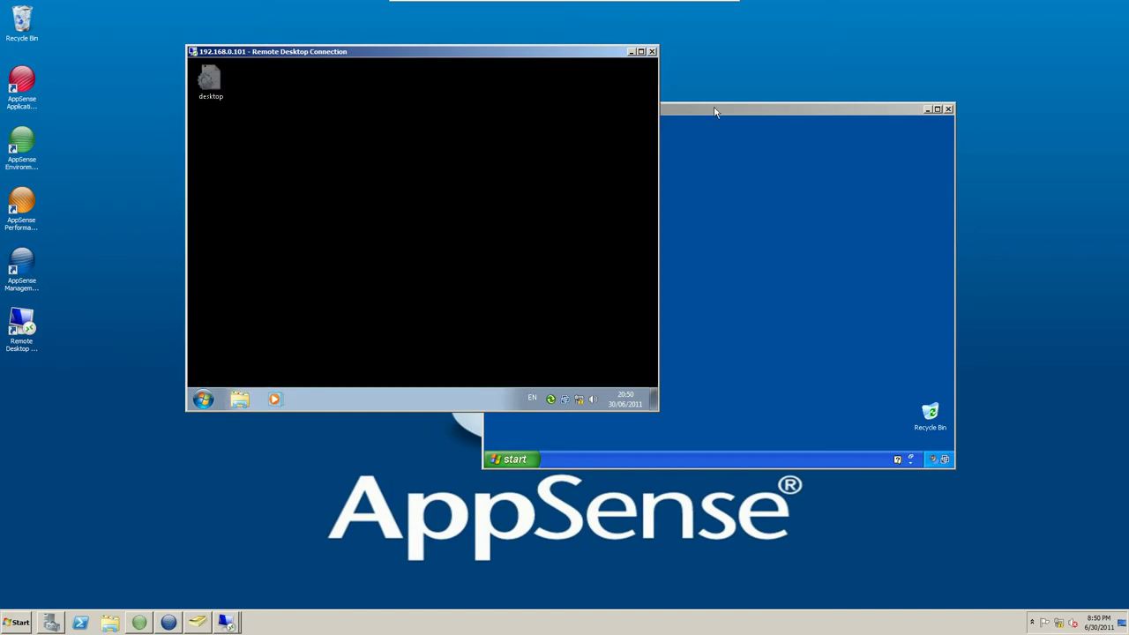
Launch Excel 2007 from Microsoft Office and complete first-run setup, declining Microsoft Update.
left_click(716, 113)
left_click(204, 398)
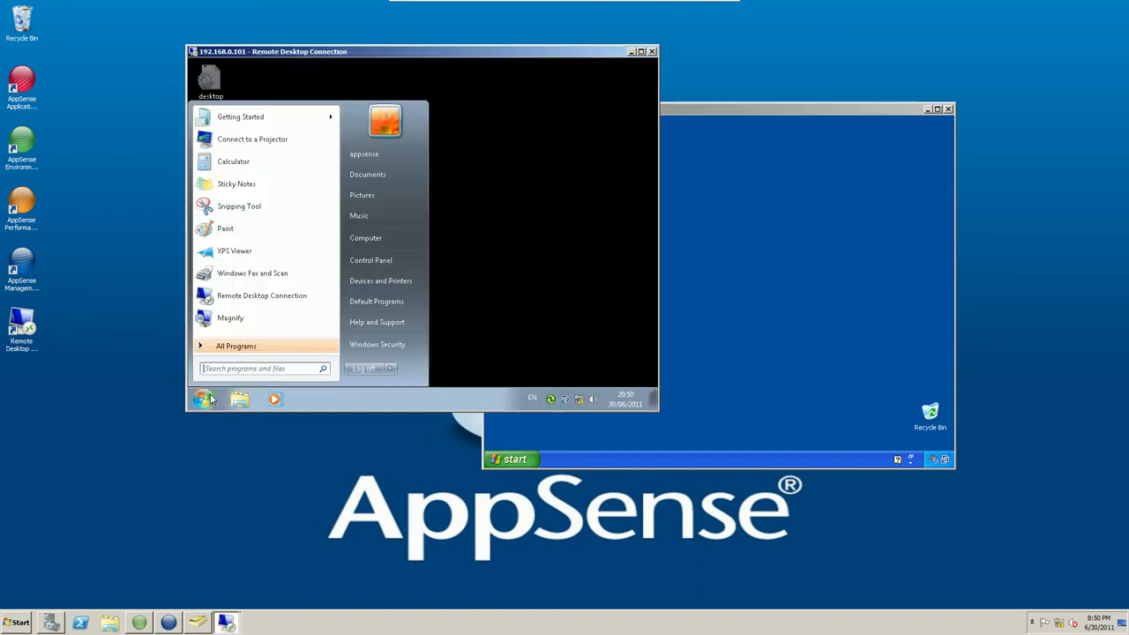
left_click(233, 346)
left_click(239, 235)
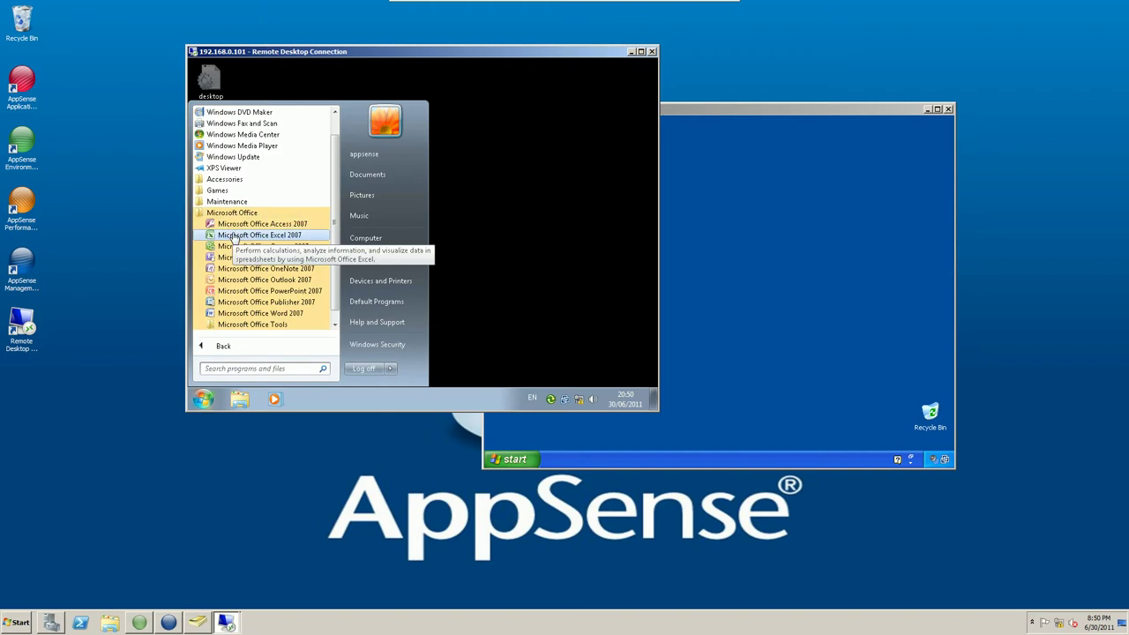
left_click(288, 240)
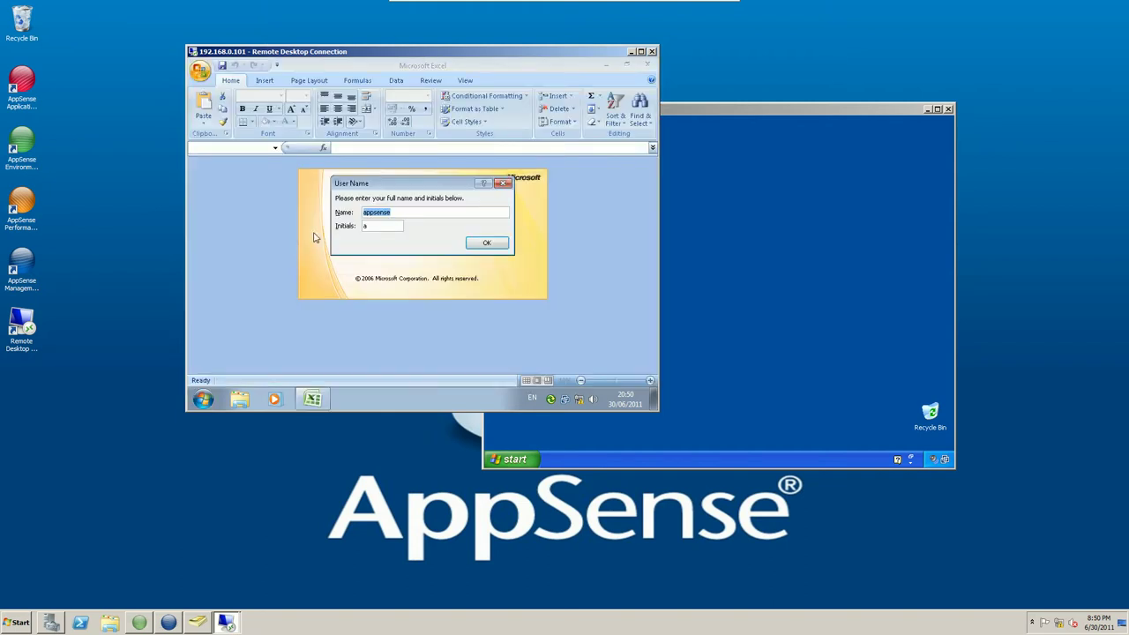
left_click(487, 245)
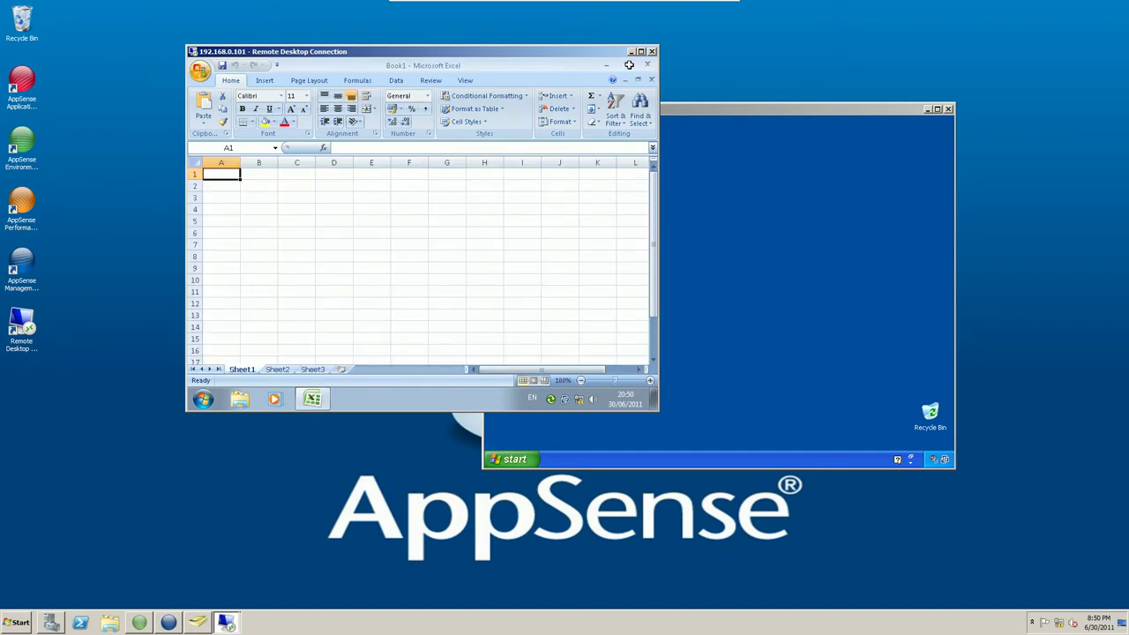
left_click(556, 337)
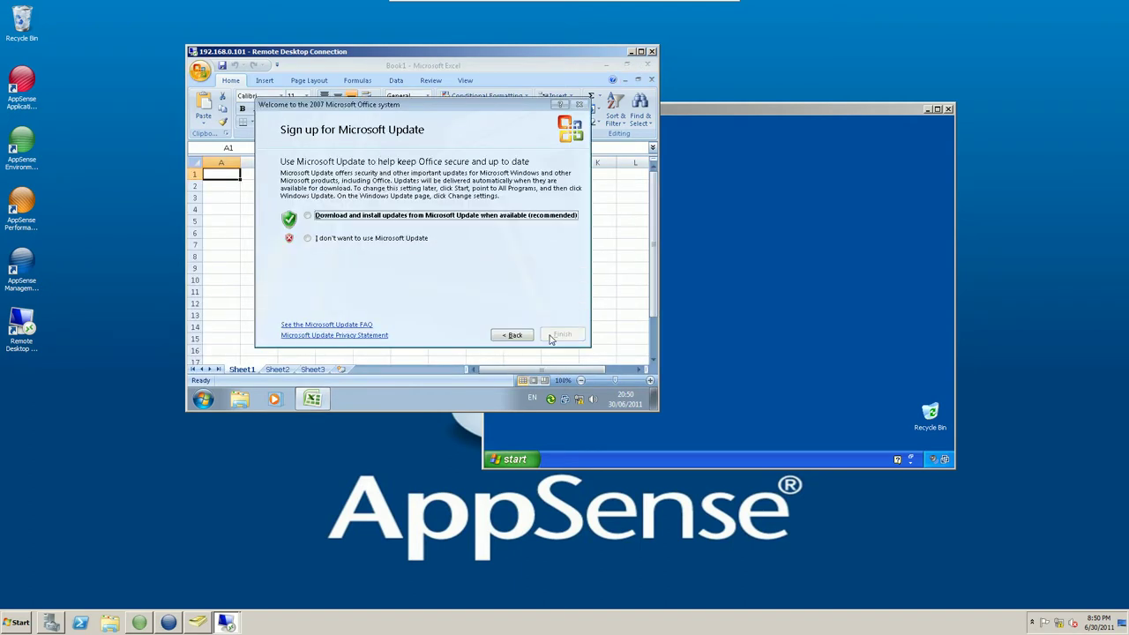
left_click(409, 239)
left_click(561, 336)
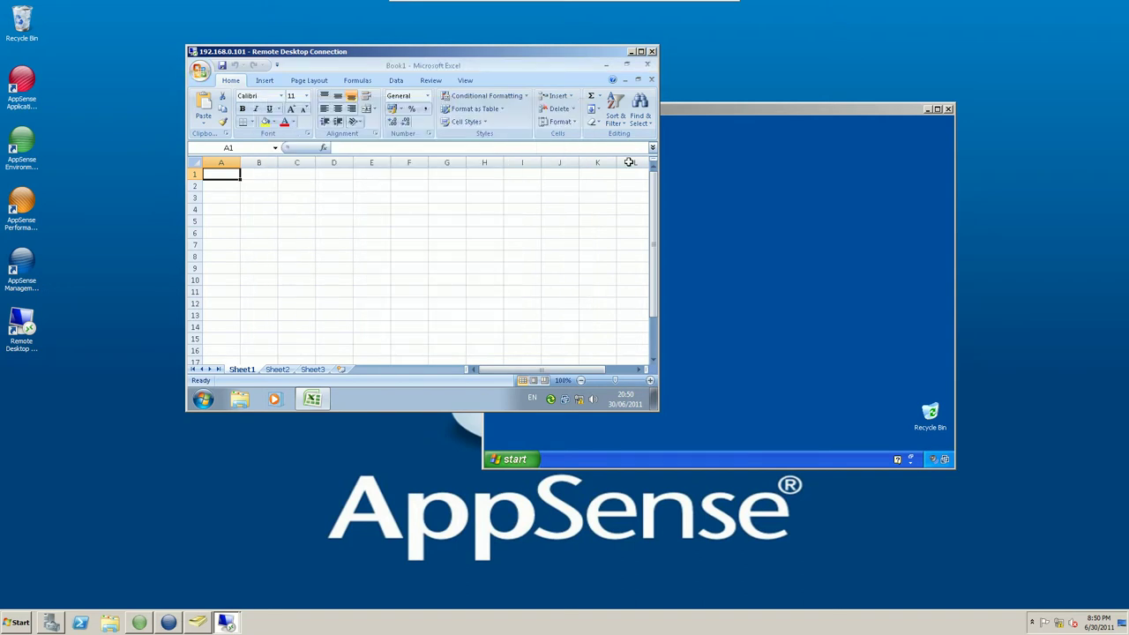
Restore Excel to a smaller, repositioned window and close it to save the layout.
left_click(626, 65)
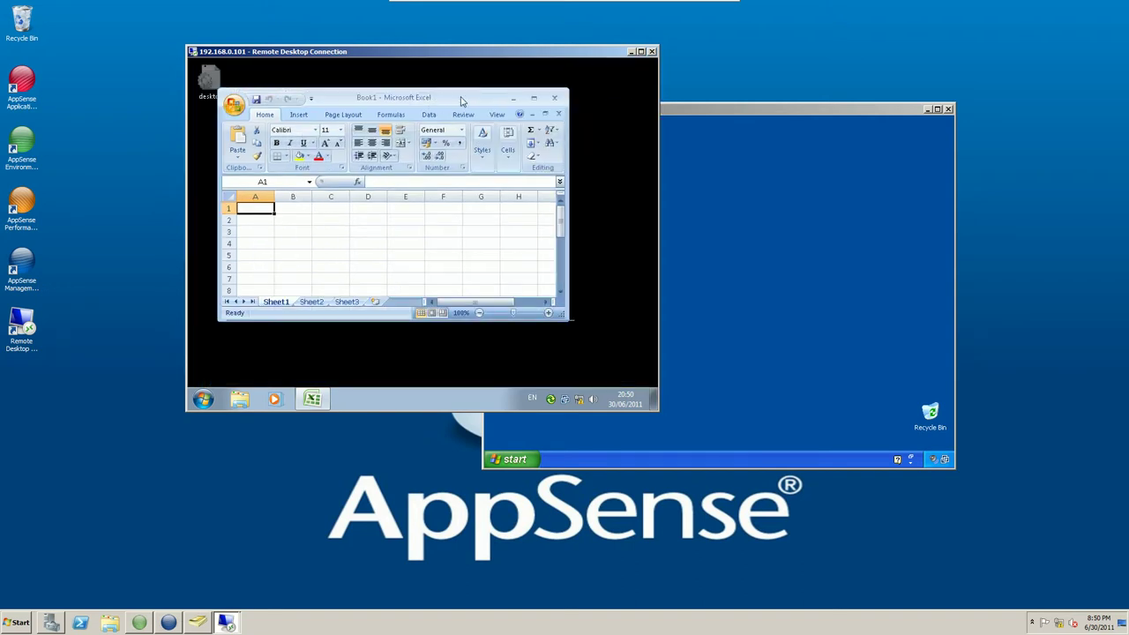
left_click_drag(460, 101, 479, 102)
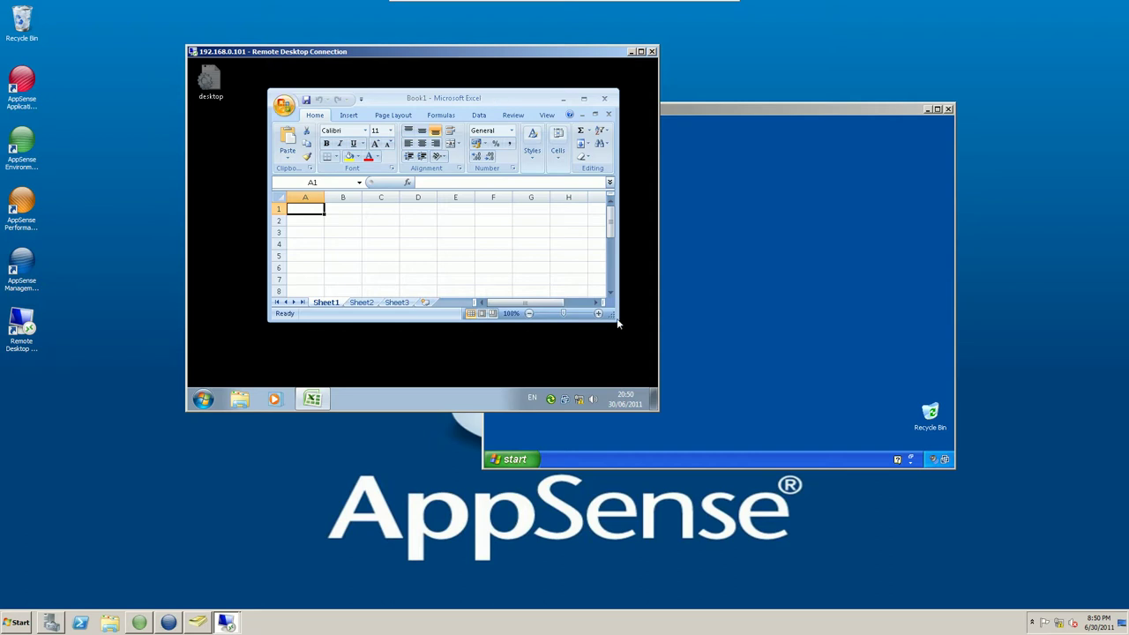
left_click_drag(618, 320, 485, 356)
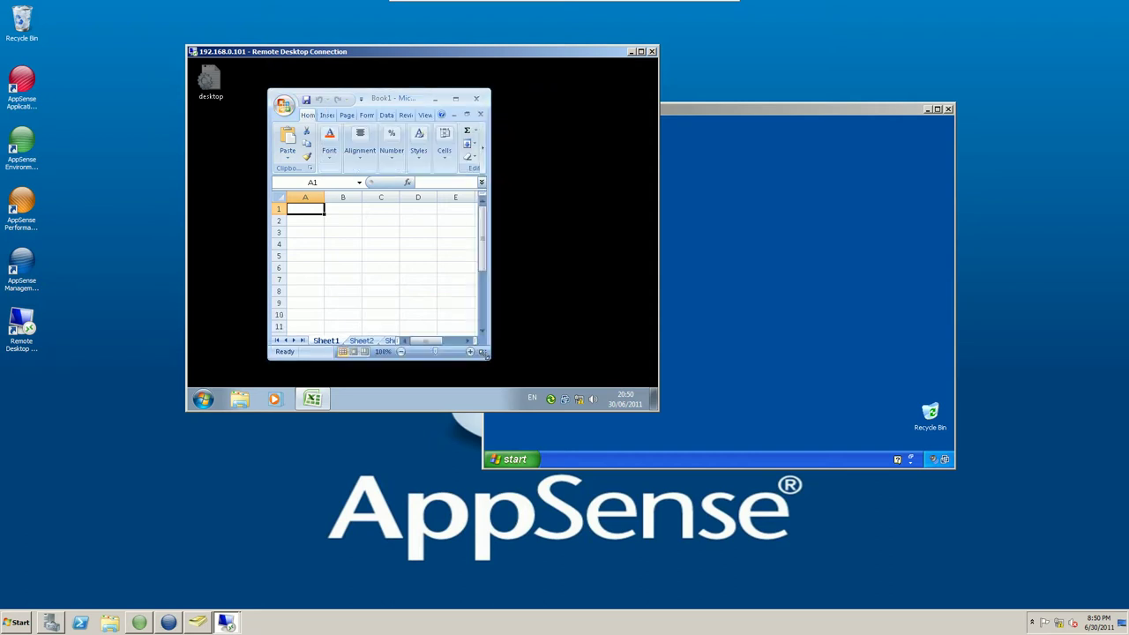
left_click_drag(392, 104, 539, 97)
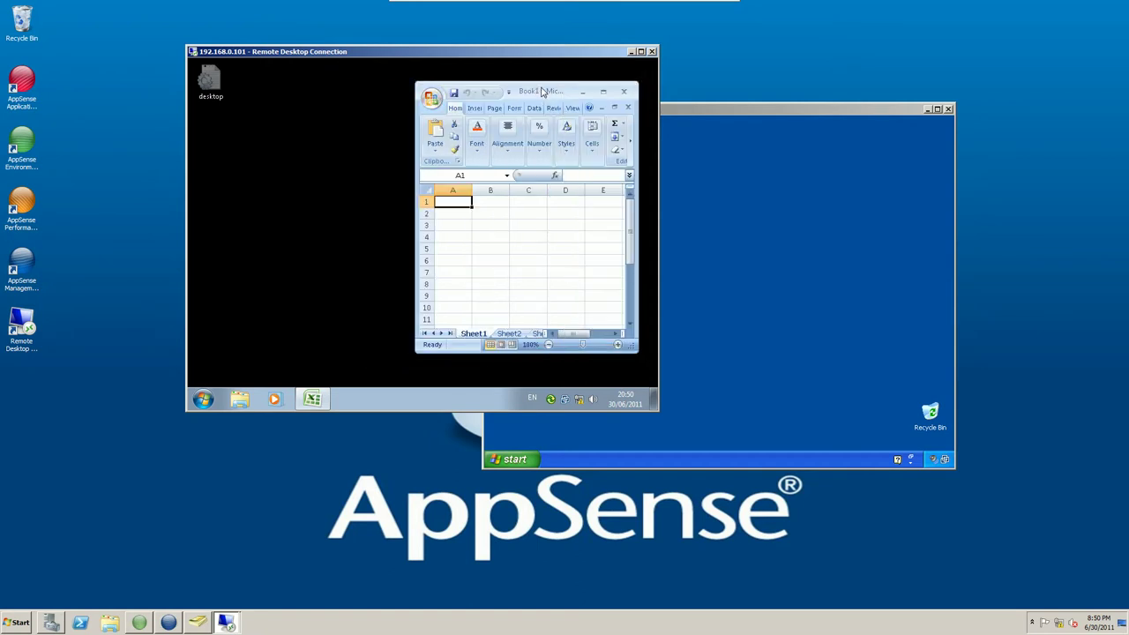
left_click_drag(560, 100, 447, 96)
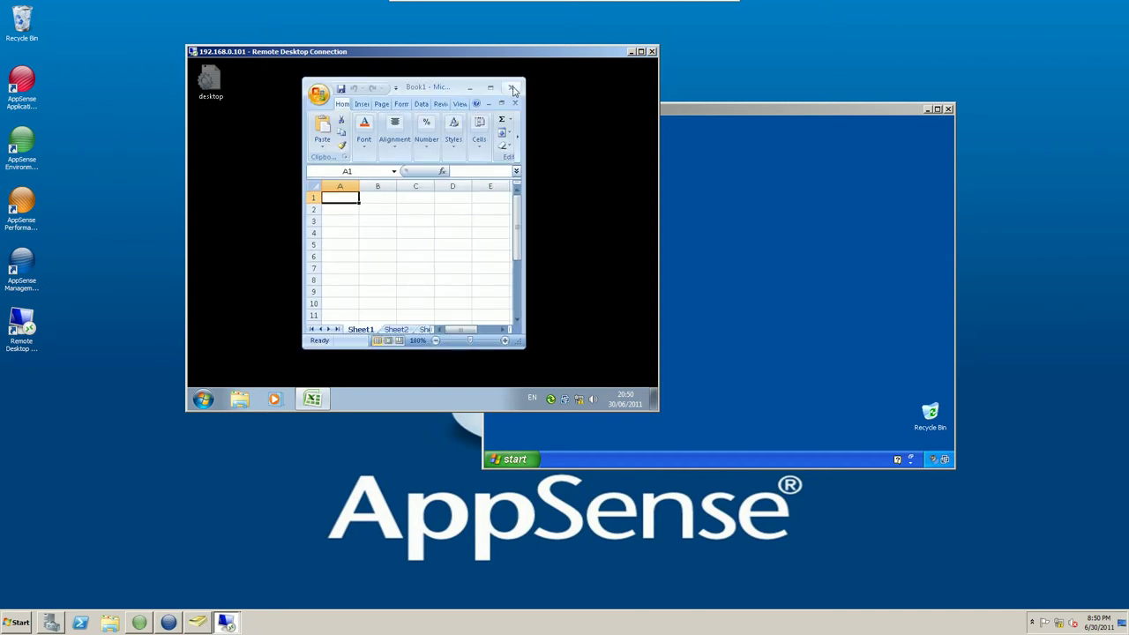
left_click(512, 88)
left_click(690, 118)
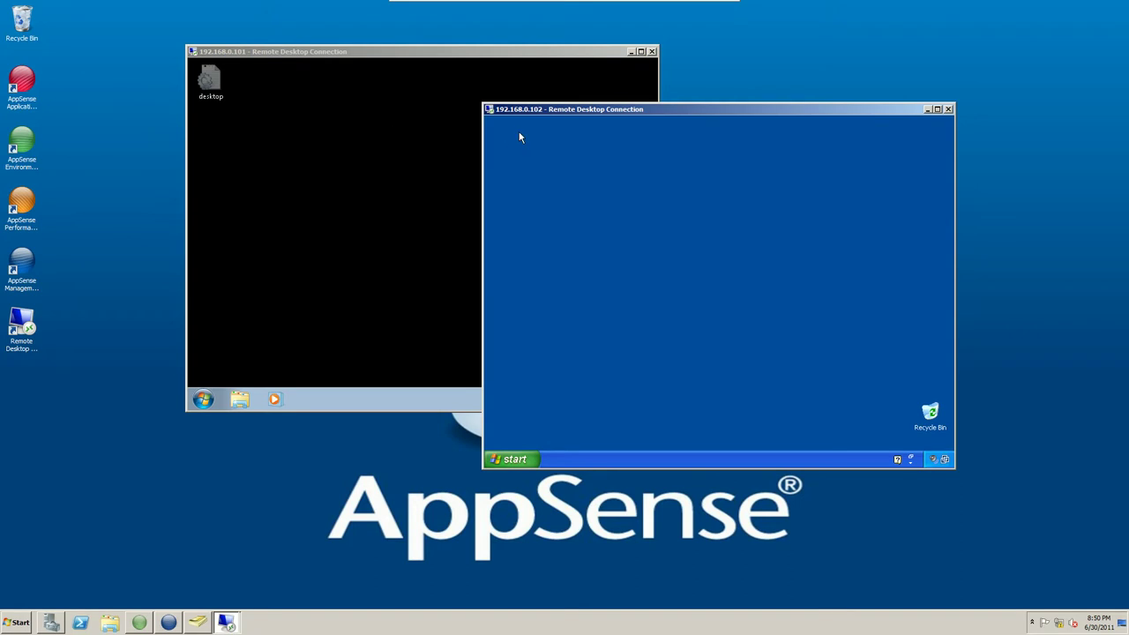
Bring the XP session window forward and minimize the Windows 7 session.
left_click(203, 398)
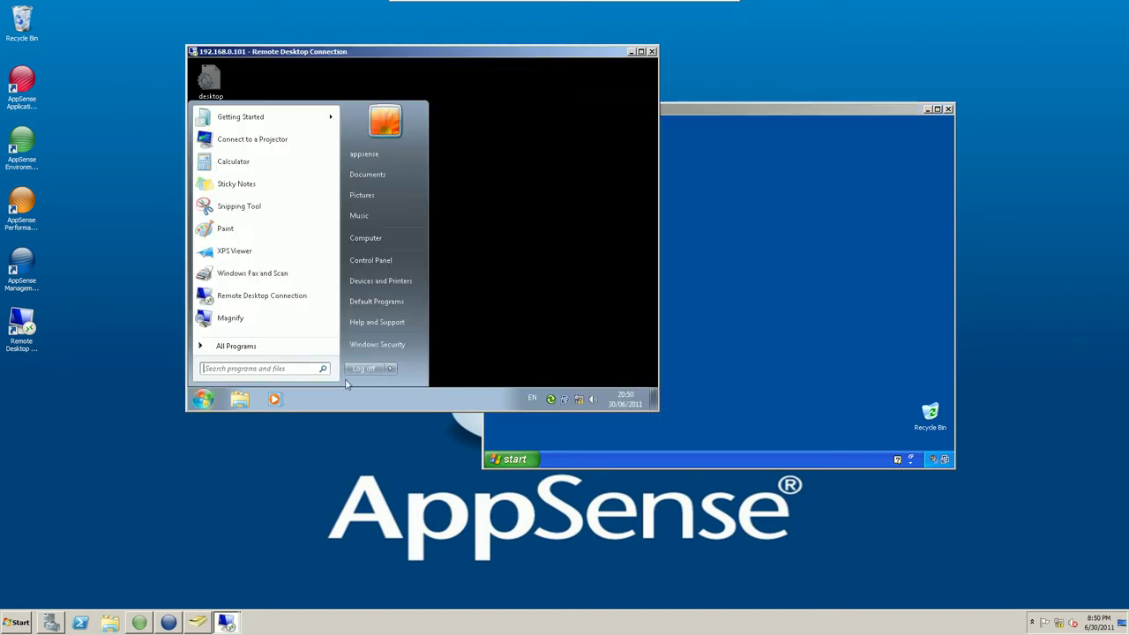
key("Escape")
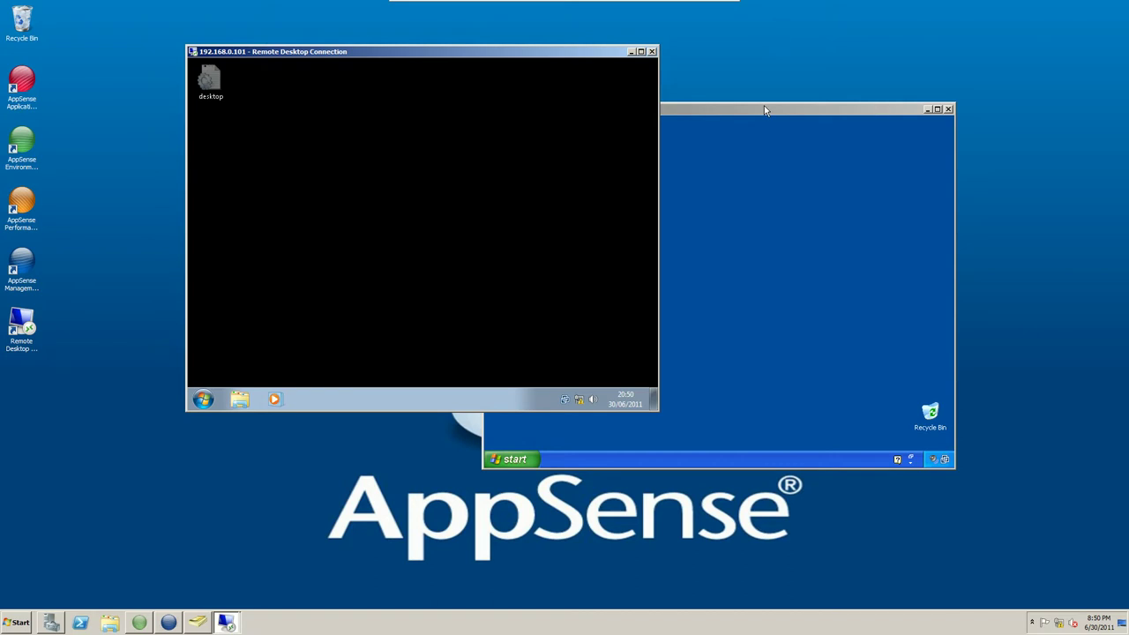
left_click(764, 109)
left_click_drag(779, 115, 678, 78)
left_click(630, 51)
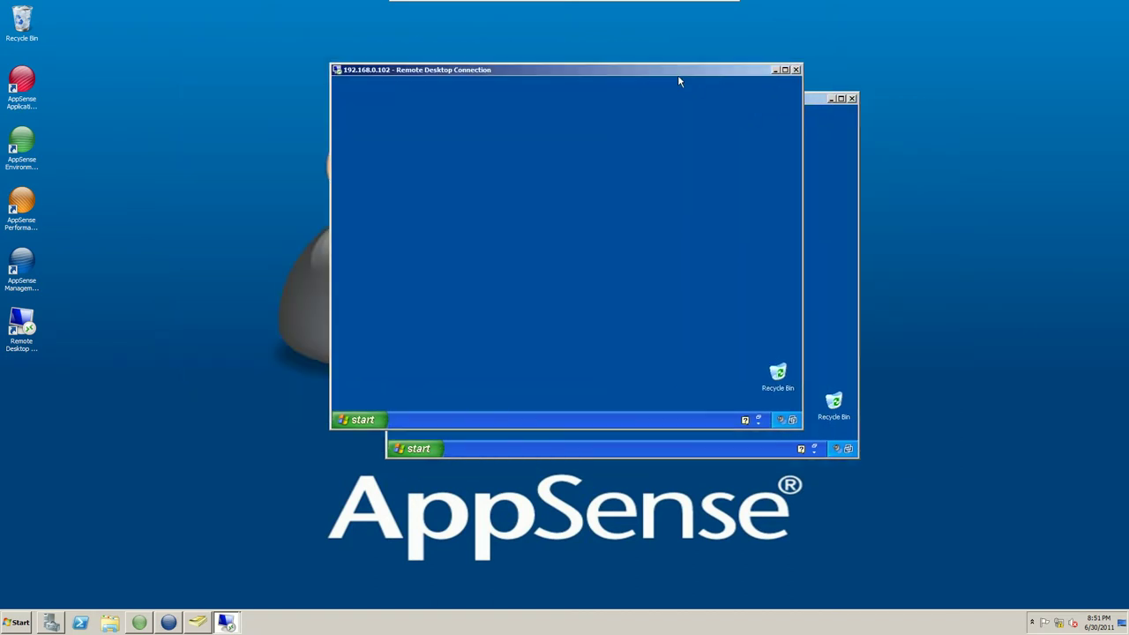
Launch Notepad and Excel 2007 in the XP session to check their layout.
left_click(364, 420)
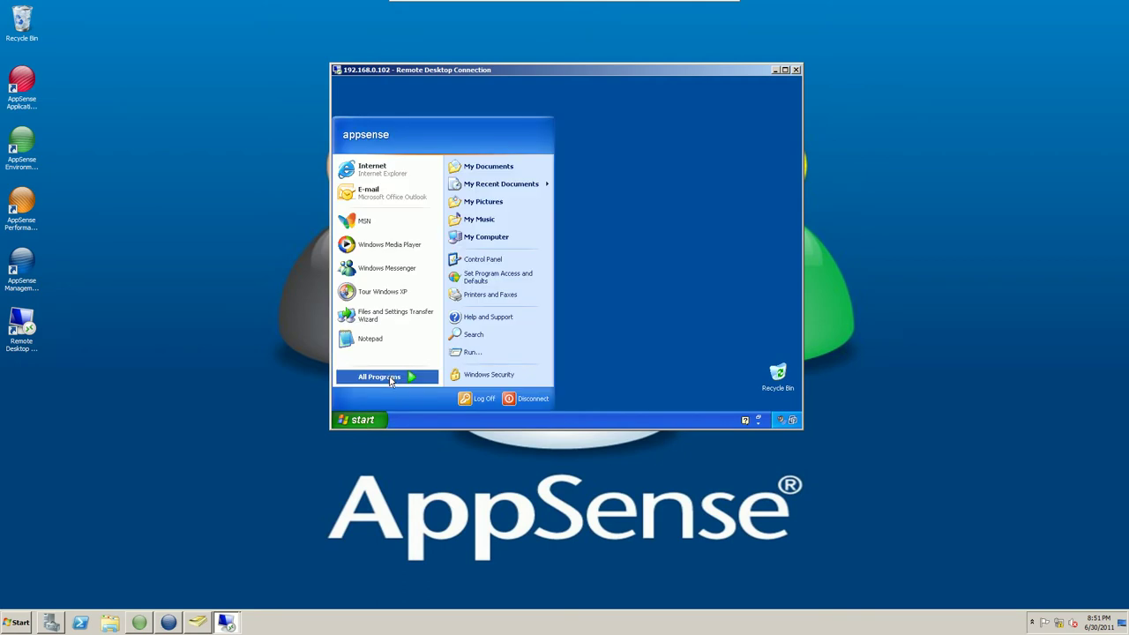
left_click(380, 338)
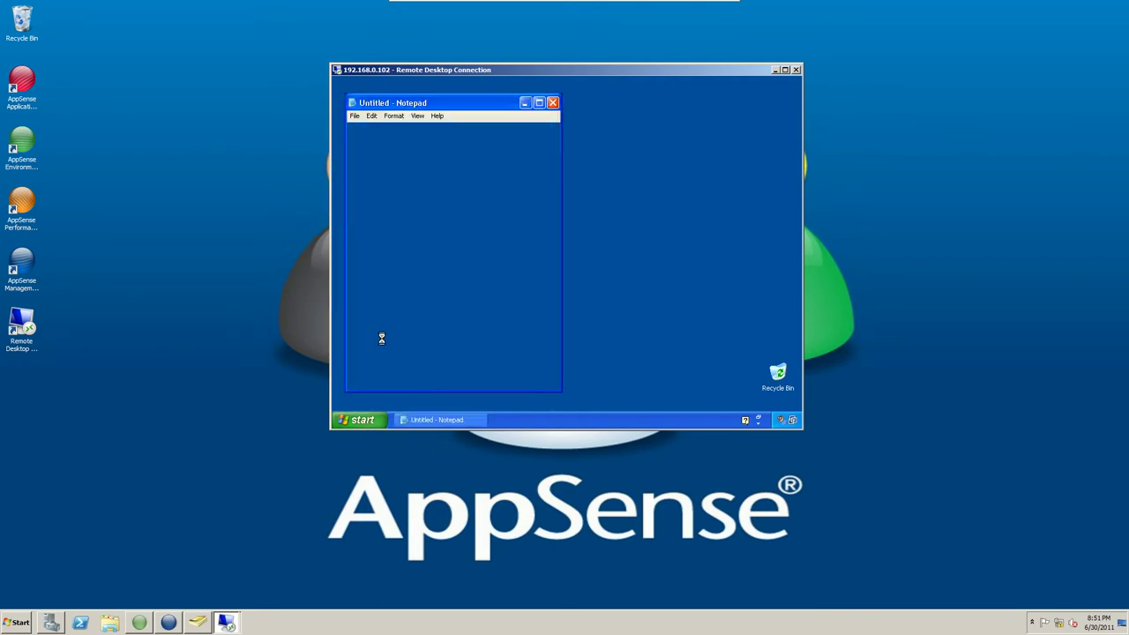
left_click(379, 420)
left_click(396, 378)
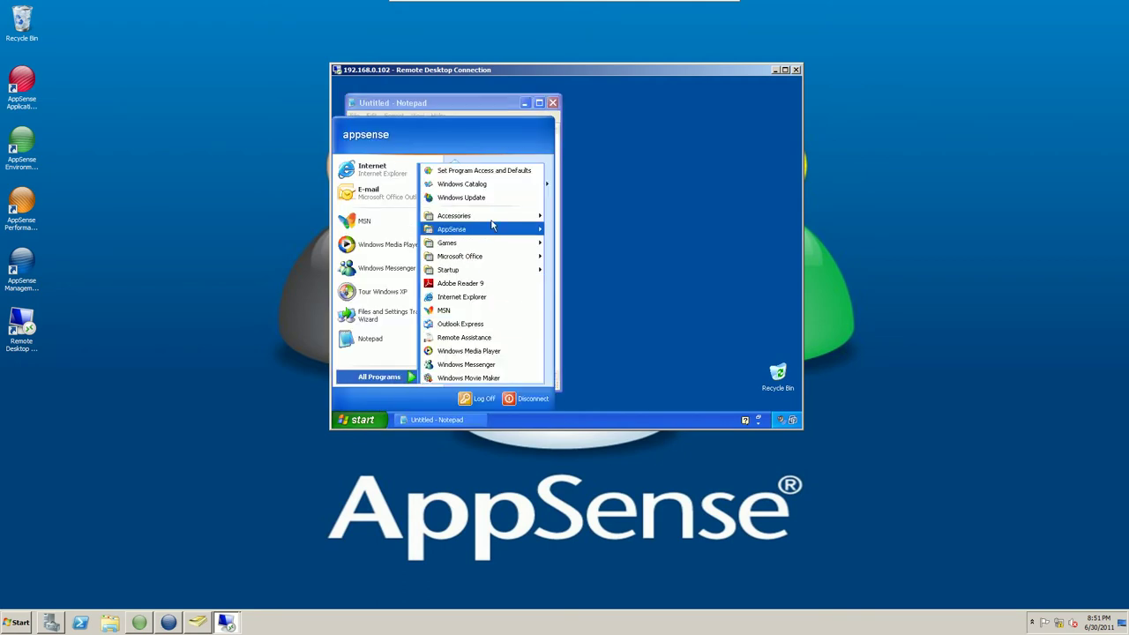
mouse_move(492, 226)
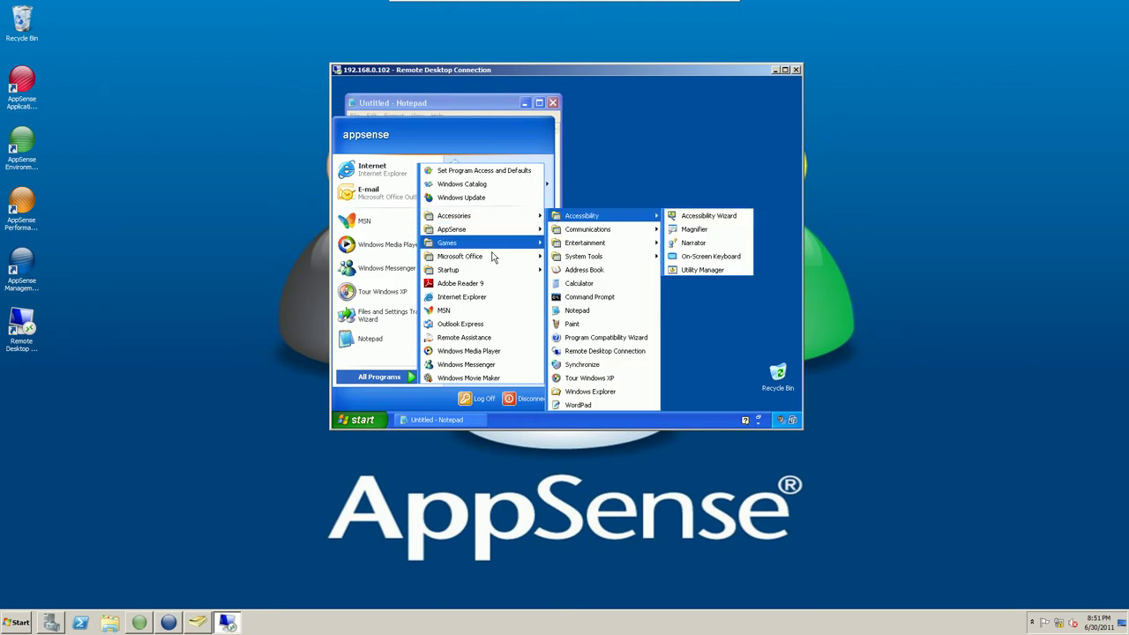
mouse_move(492, 257)
left_click(572, 283)
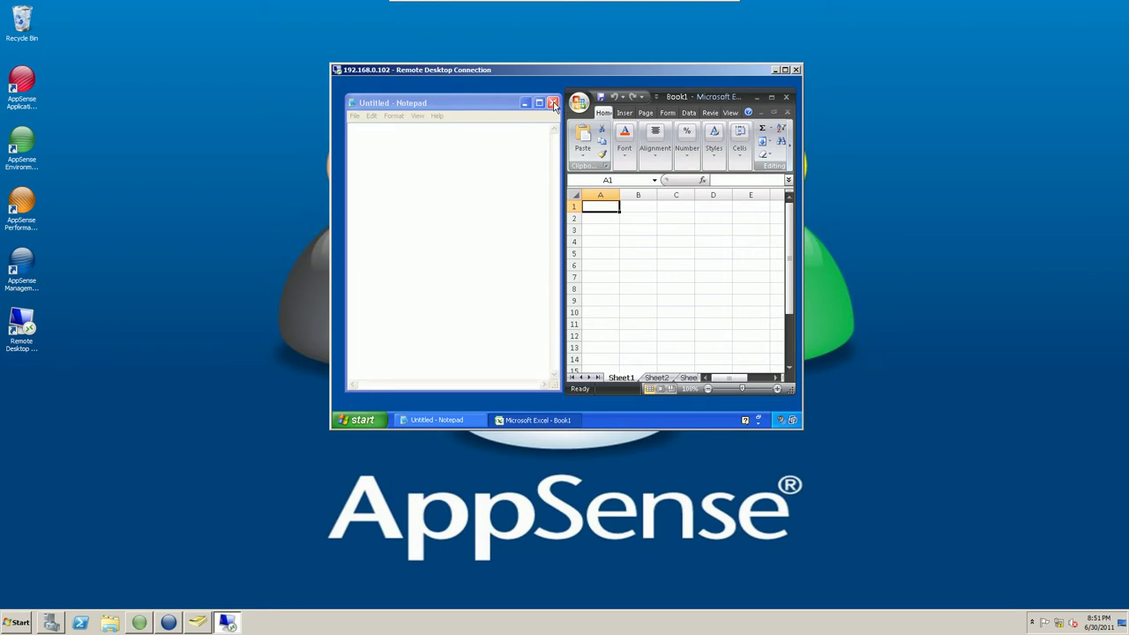
Close Notepad and Excel, log off the Windows XP session, and return to Active Directory Users and Computers.
left_click(553, 104)
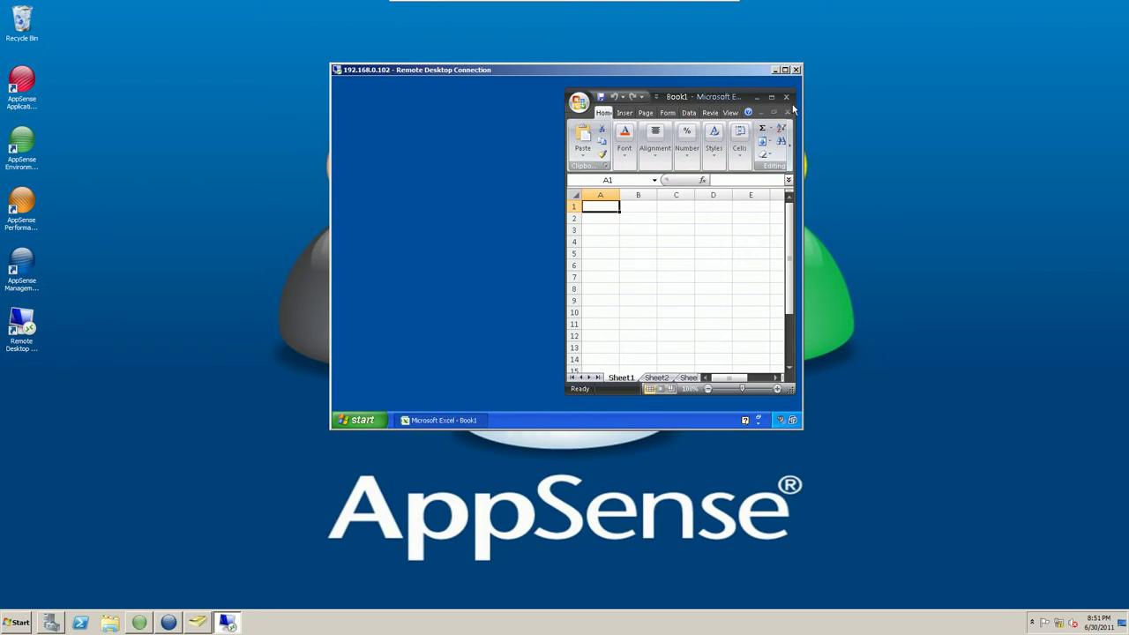
left_click(786, 97)
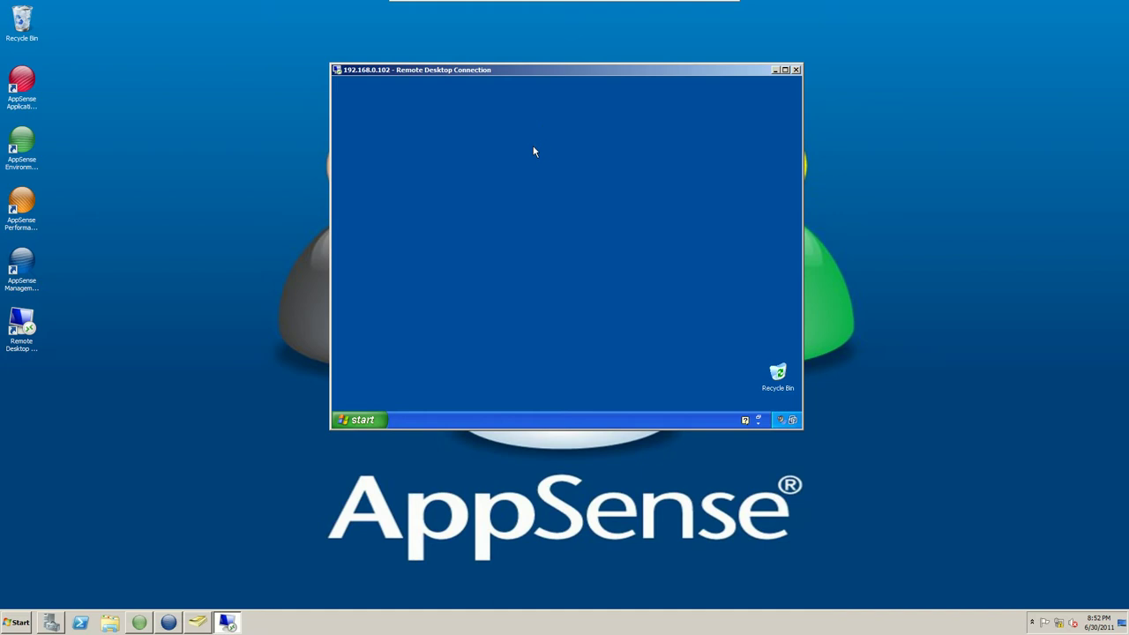
left_click(358, 423)
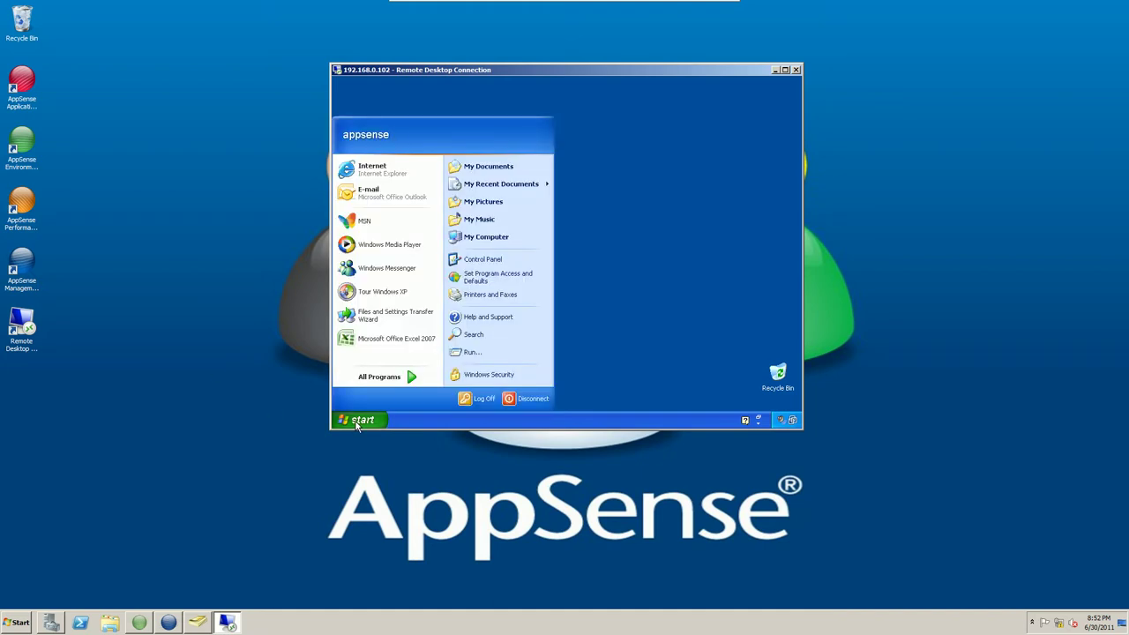
left_click(481, 398)
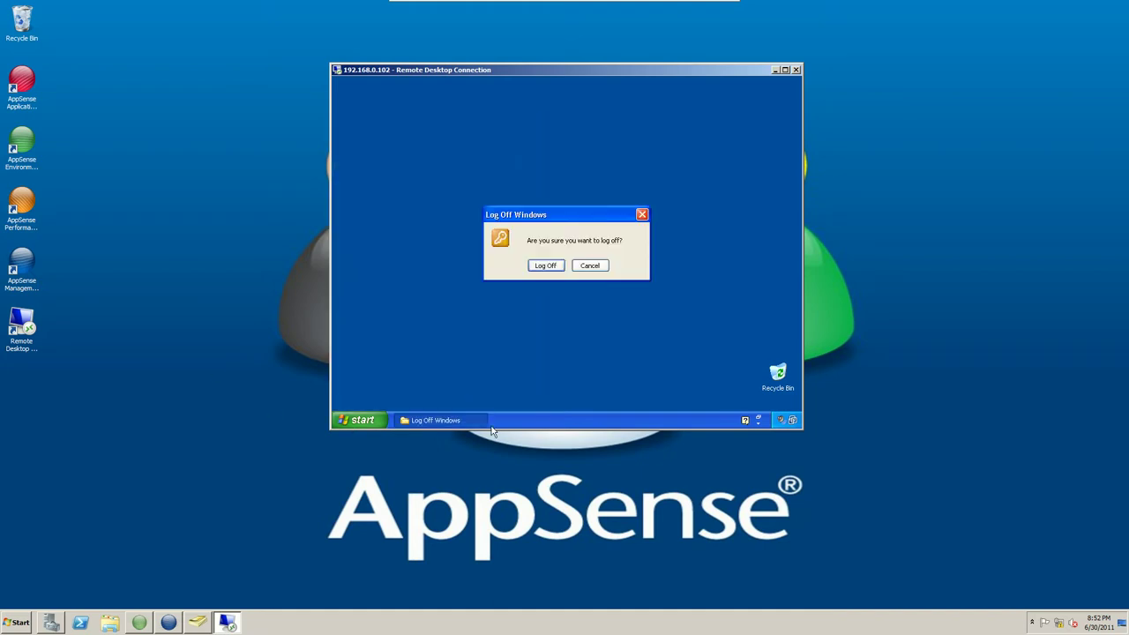
left_click(547, 267)
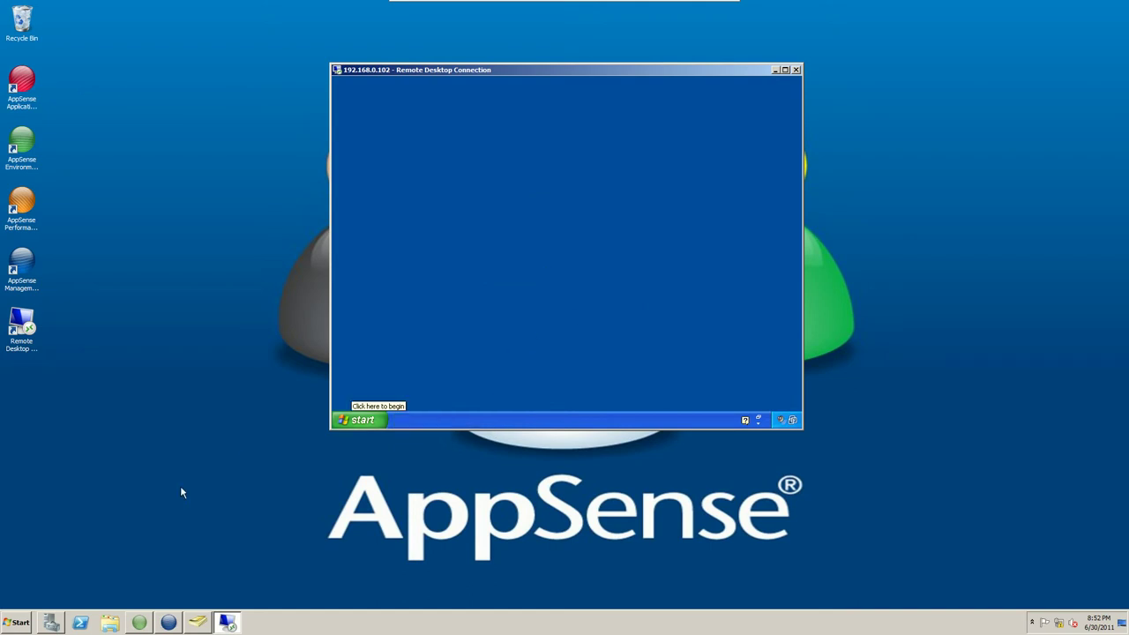
left_click(200, 623)
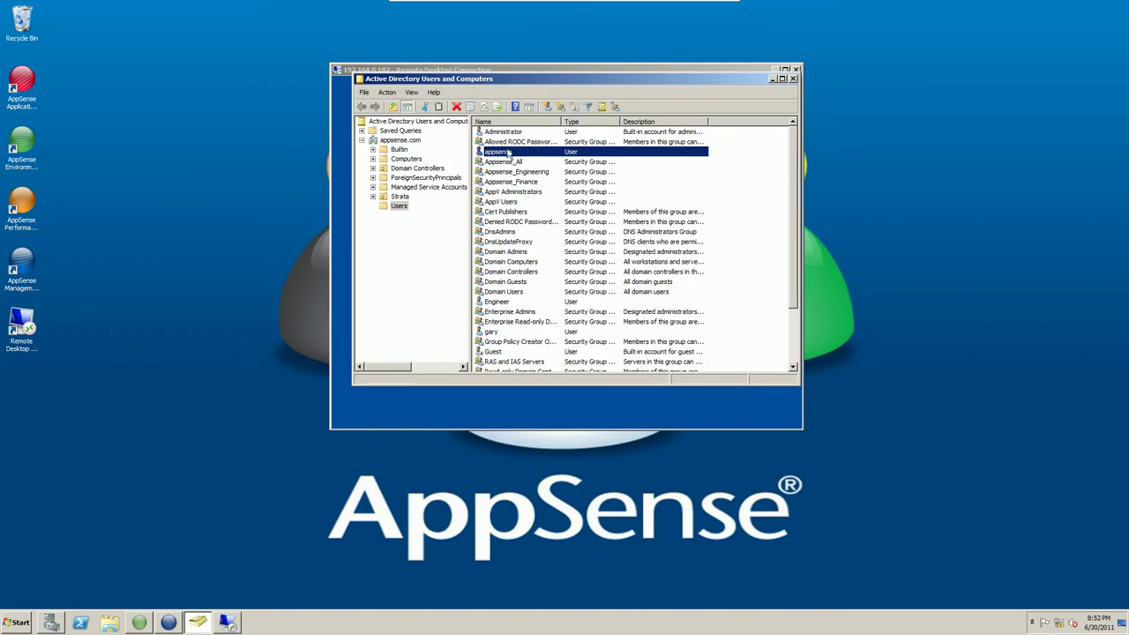
Create a new group named Migration in the Users container.
scroll(508, 153, "down", 2)
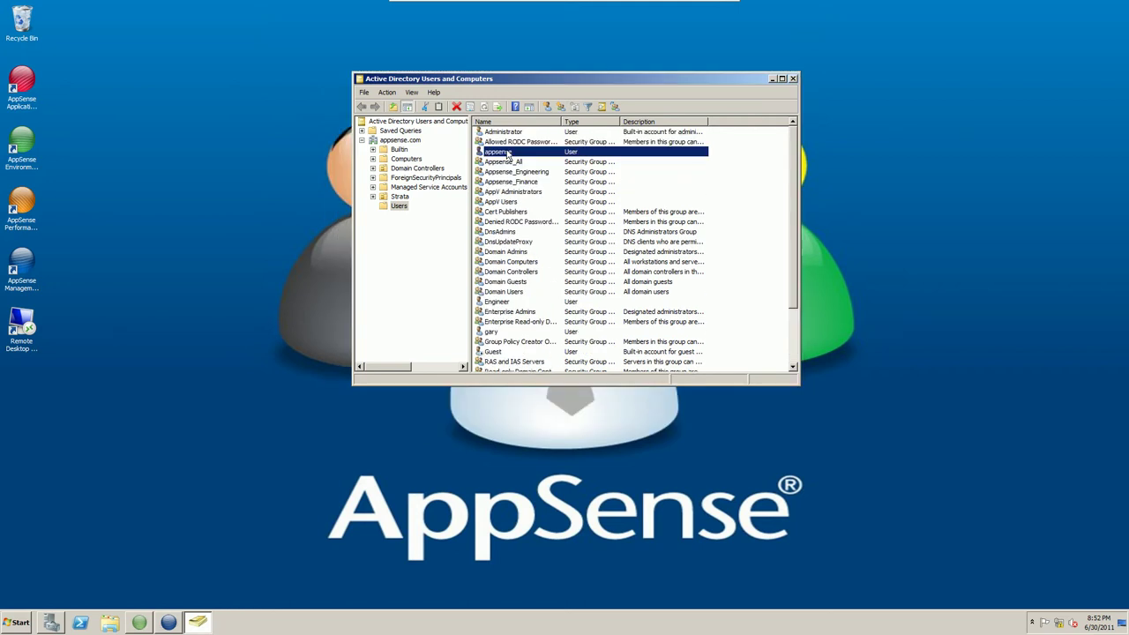
right_click(399, 209)
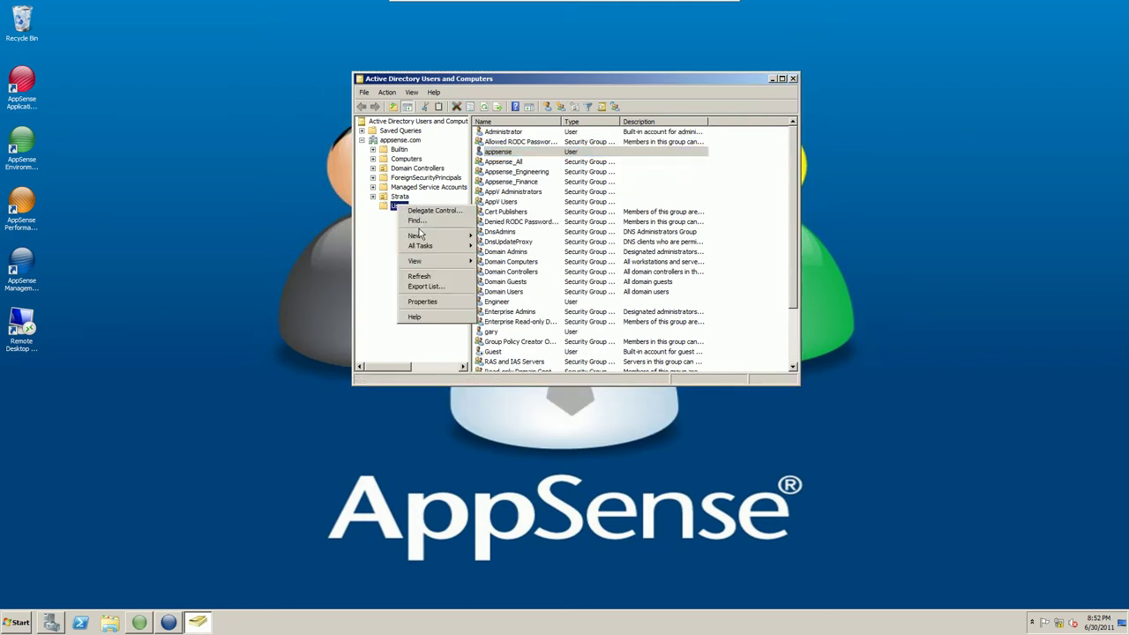
mouse_move(427, 237)
left_click(520, 257)
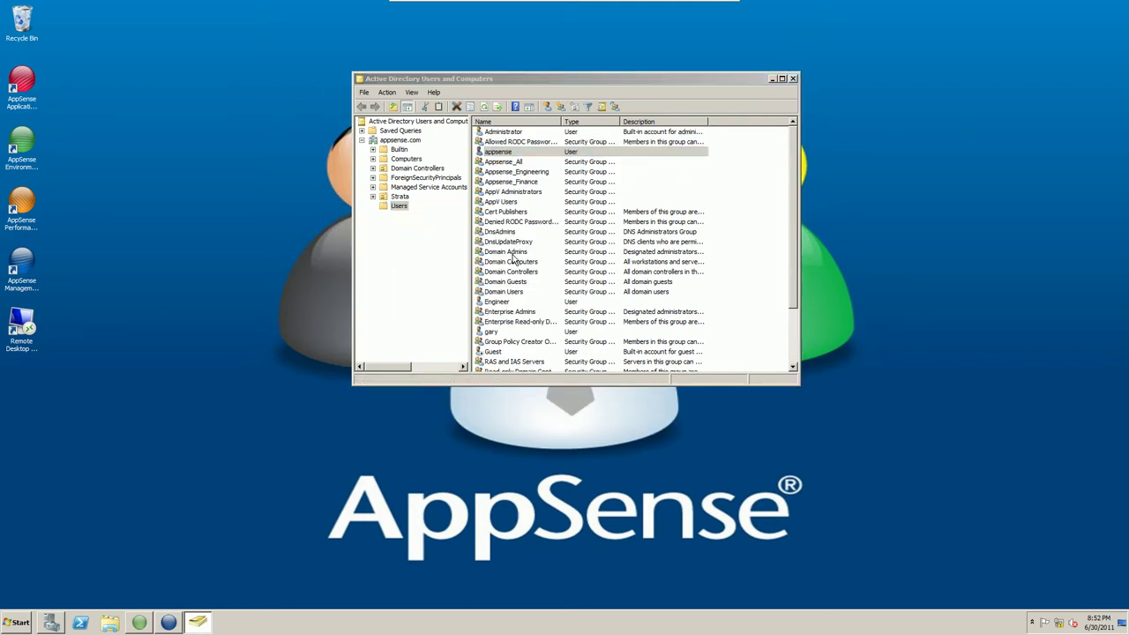
type("Migration")
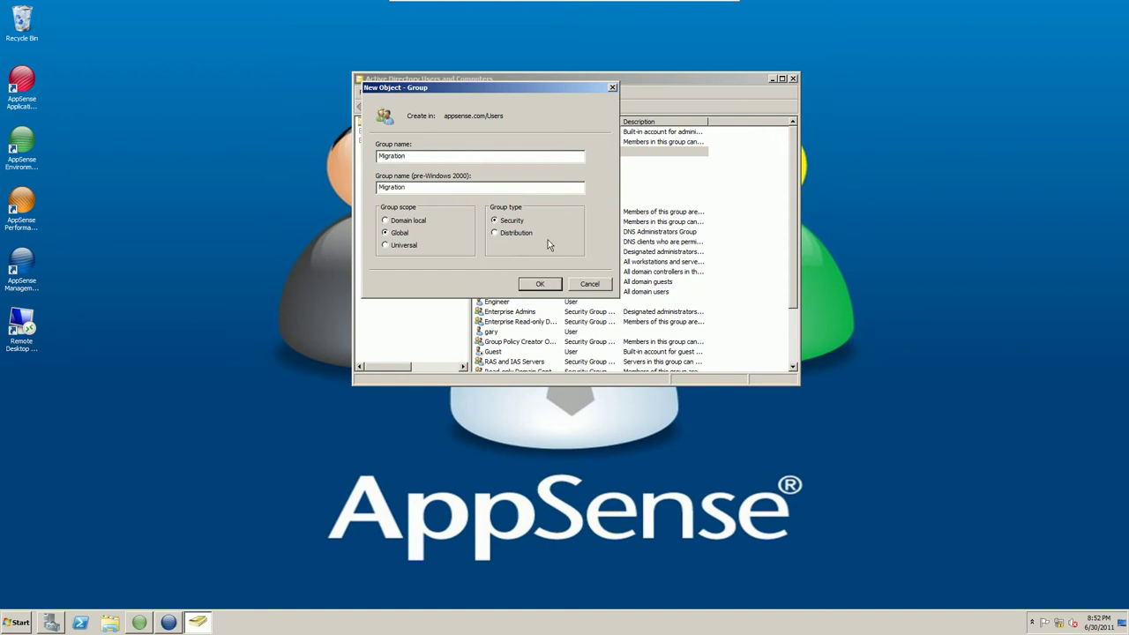
left_click(549, 283)
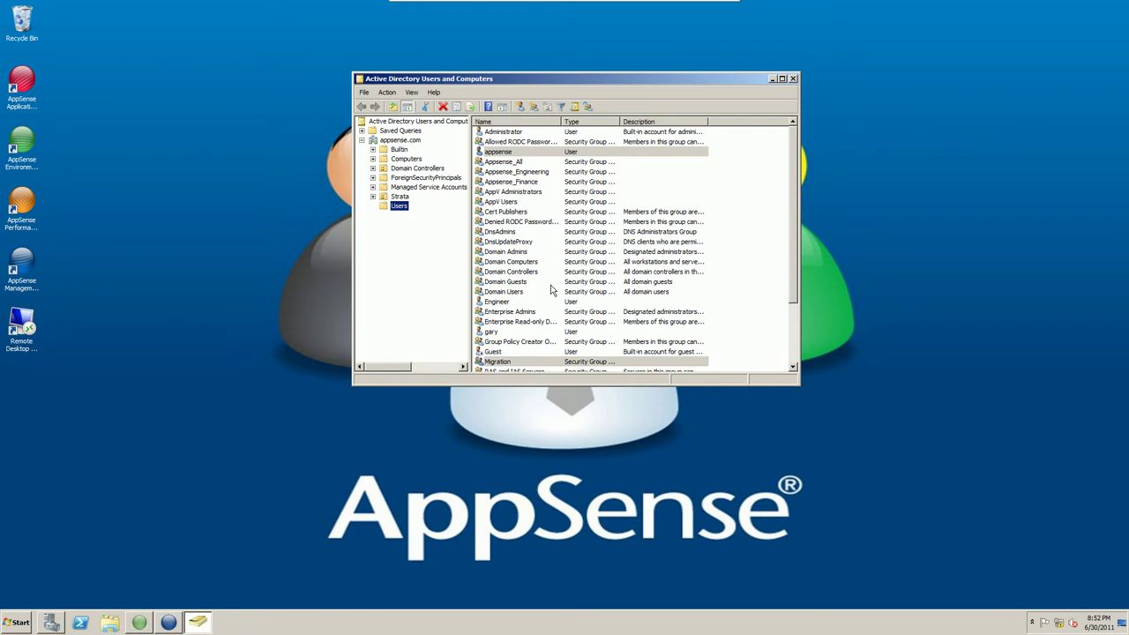
left_click(523, 362)
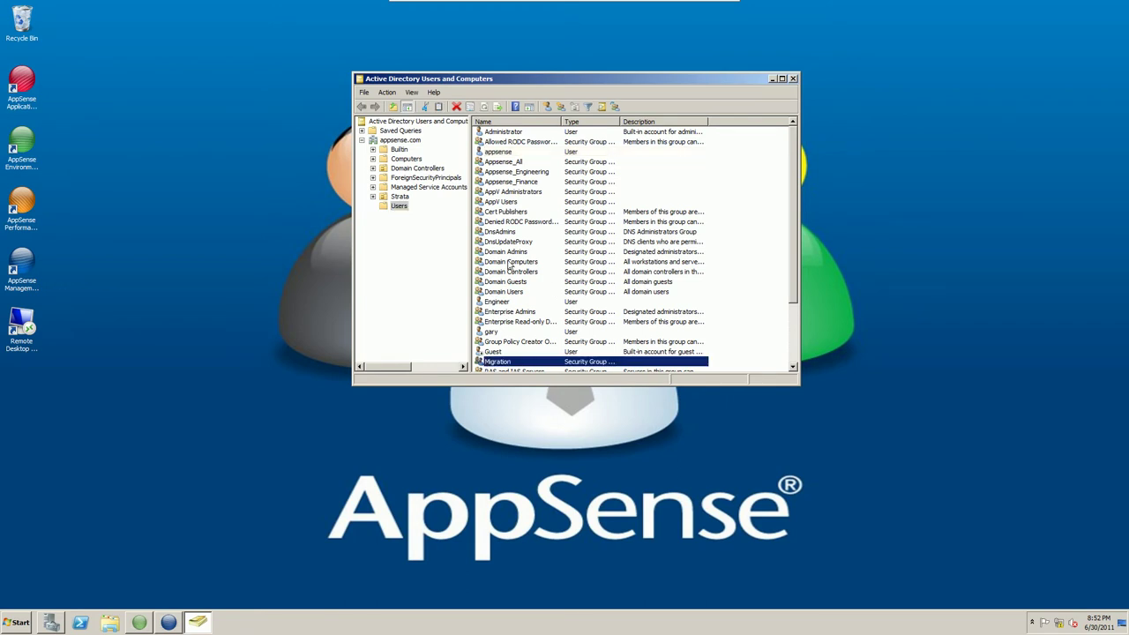
Add the demo user account to the Migration group.
left_click(509, 154)
right_click(508, 153)
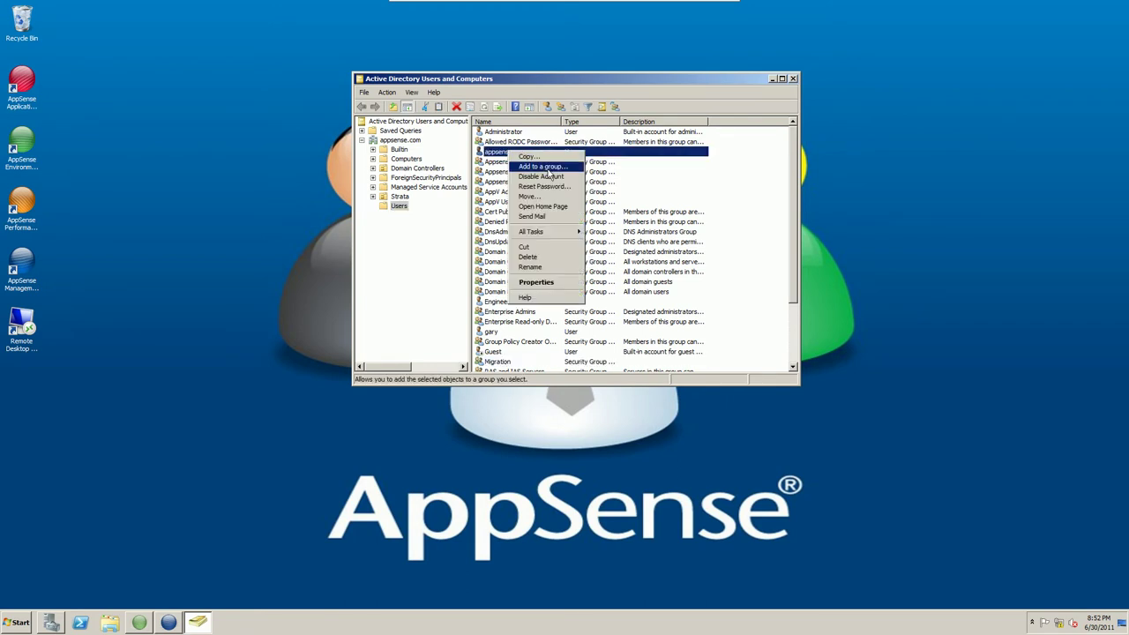
left_click(538, 172)
type("migration")
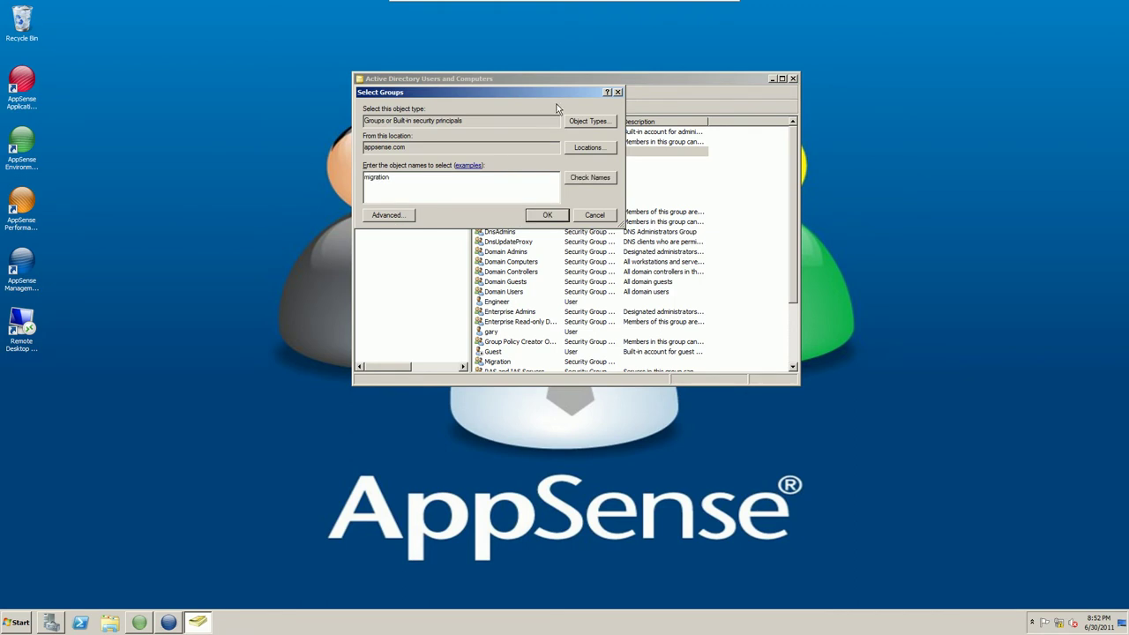
left_click(590, 180)
left_click(556, 214)
left_click(653, 345)
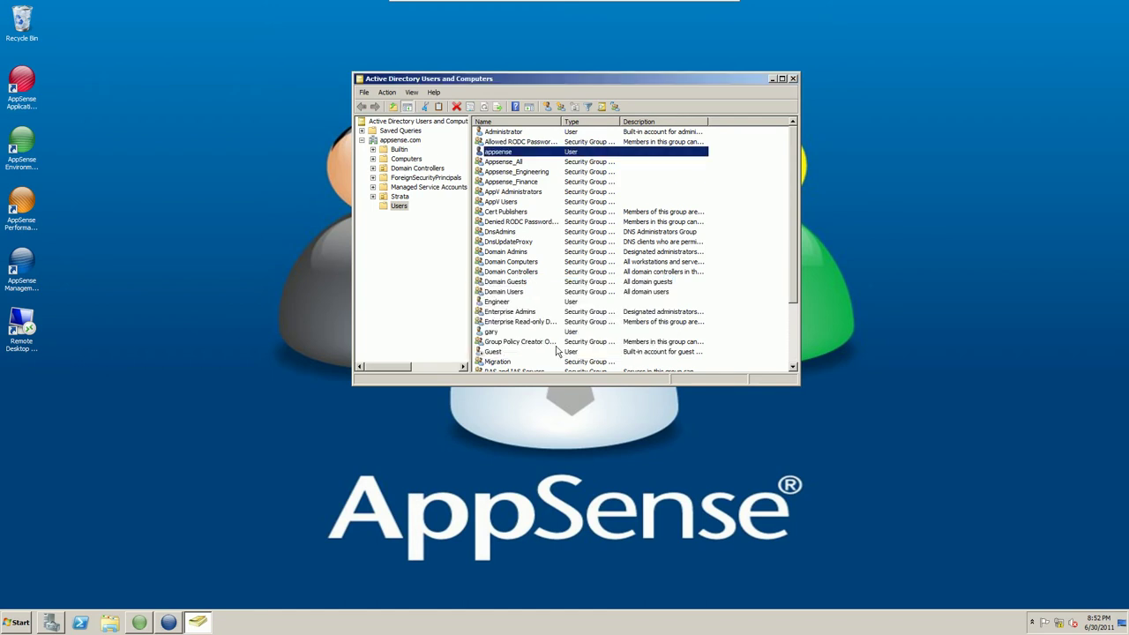
Check the Migration group's Members list, then minimize Active Directory Users and Computers.
double_click(507, 362)
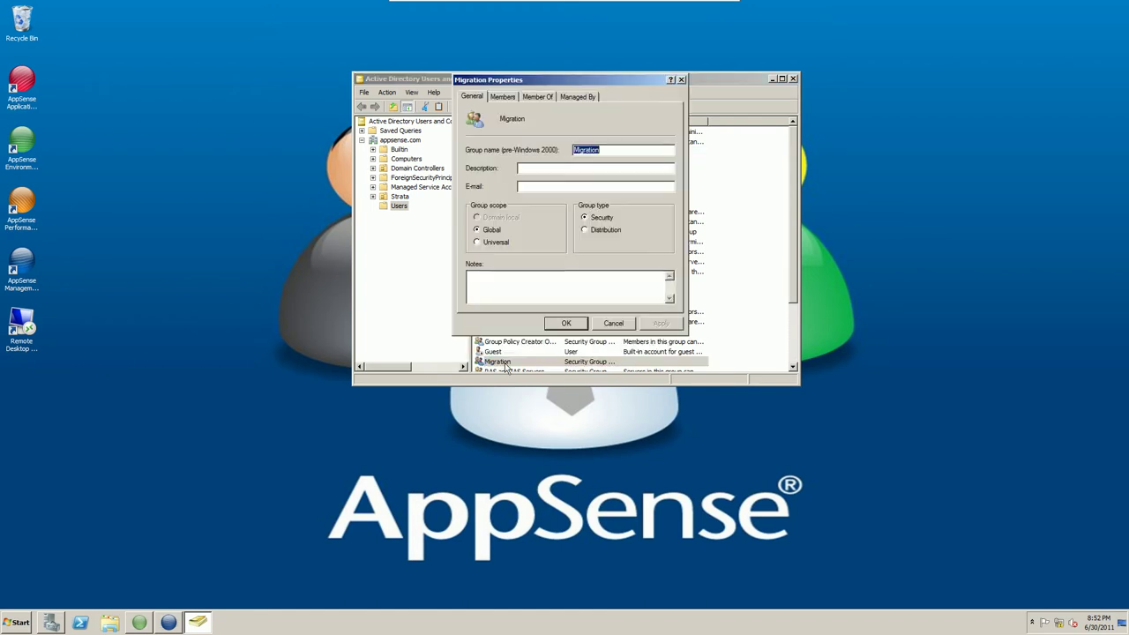
left_click(502, 96)
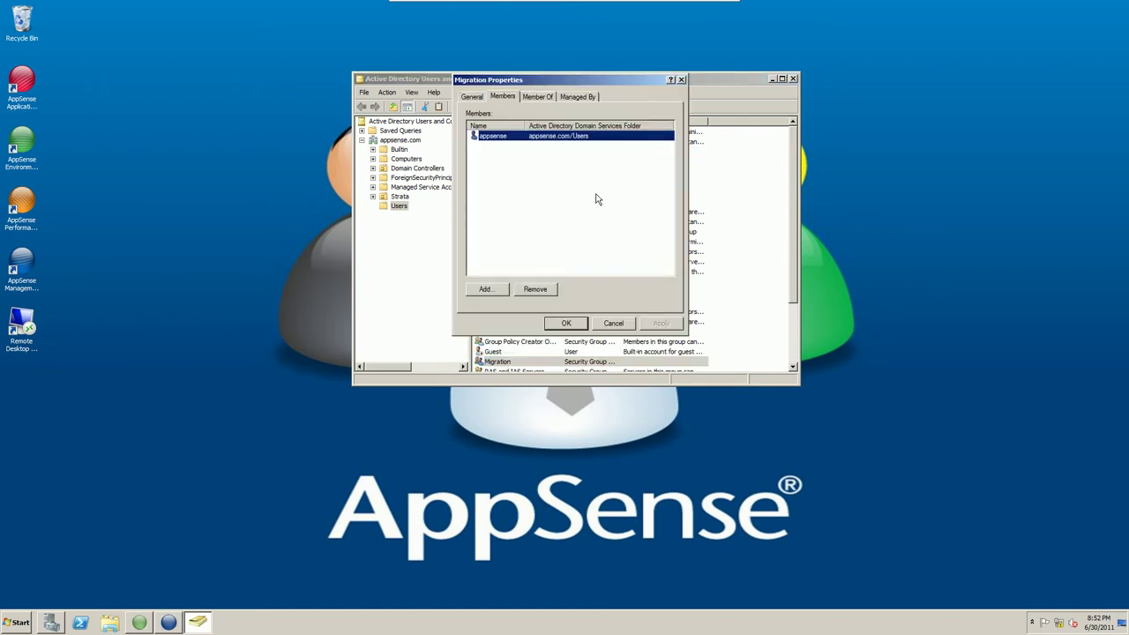
left_click(573, 322)
left_click(772, 80)
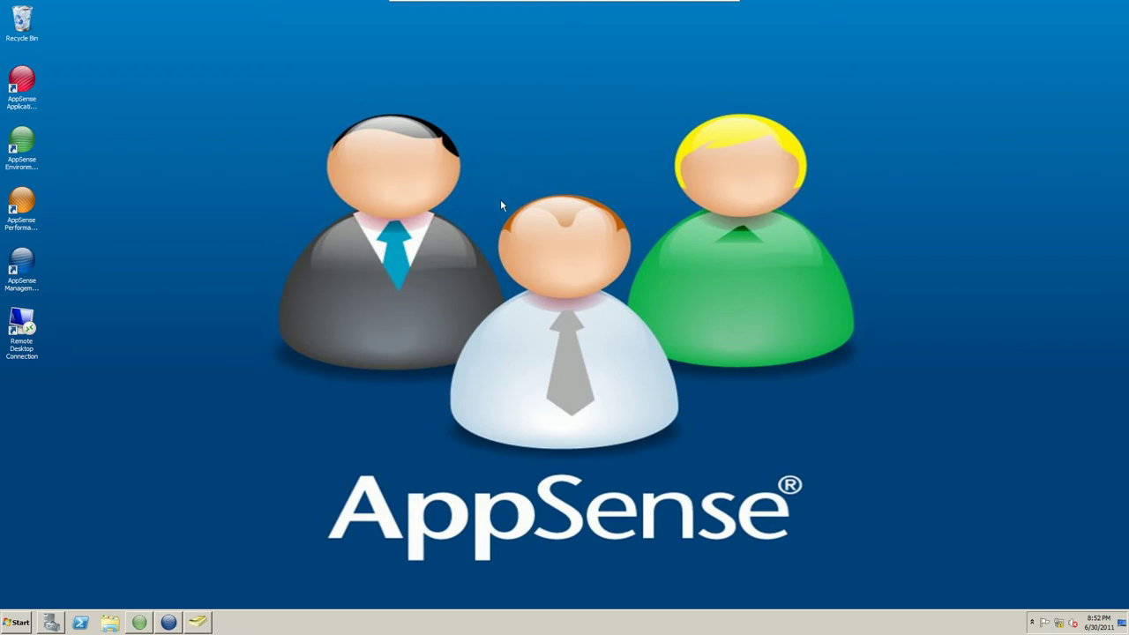
Restore Environment Manager to show the Finance, Engineering and Default Users personalization groups.
left_click(141, 624)
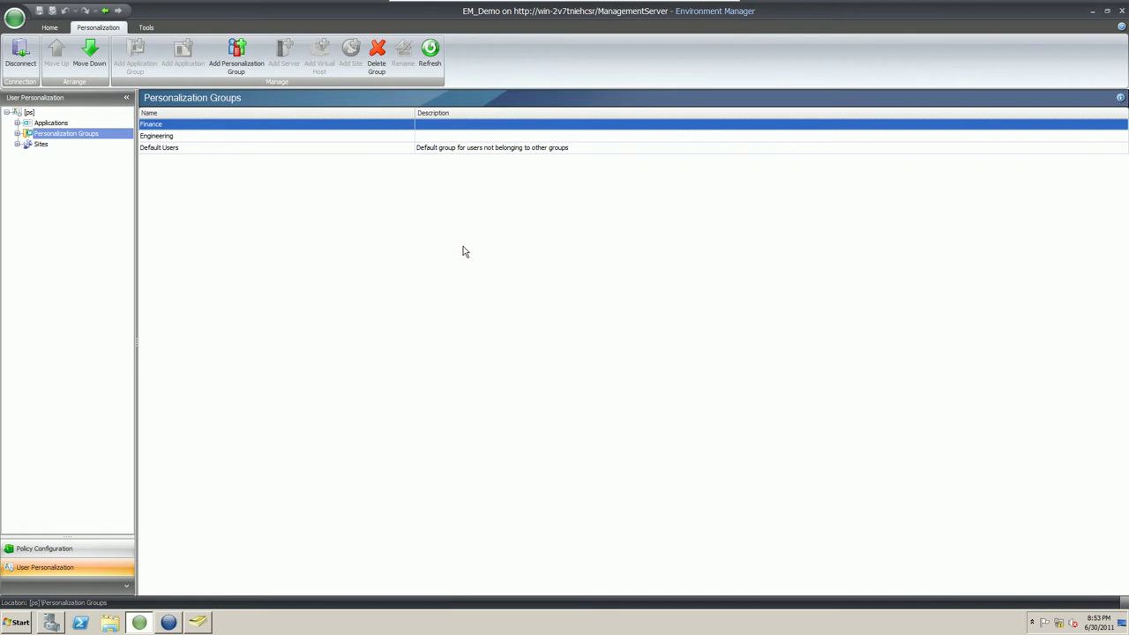
Expand Personalization Groups and add a new group named Migration.
left_click(18, 133)
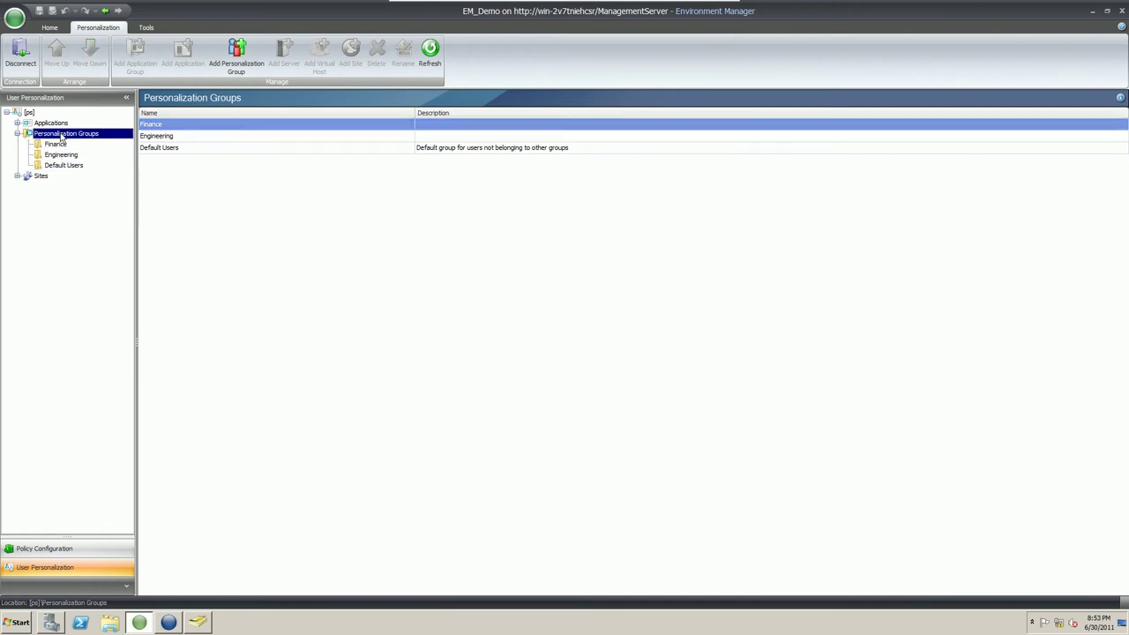
right_click(62, 138)
left_click(93, 143)
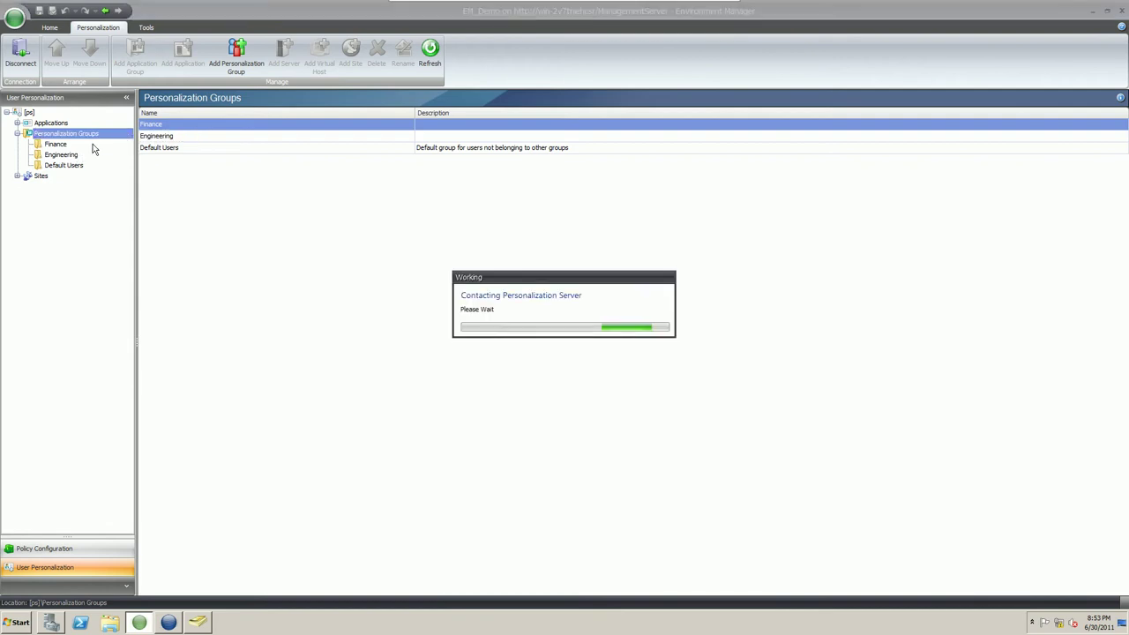
type("Mi")
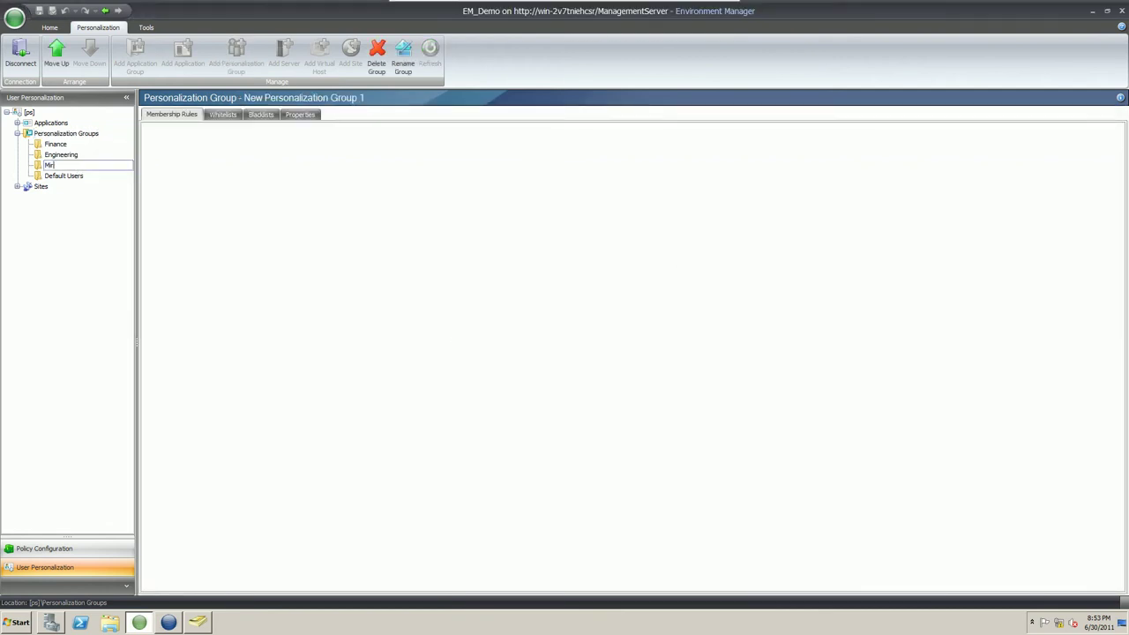
type("gration")
key("Return")
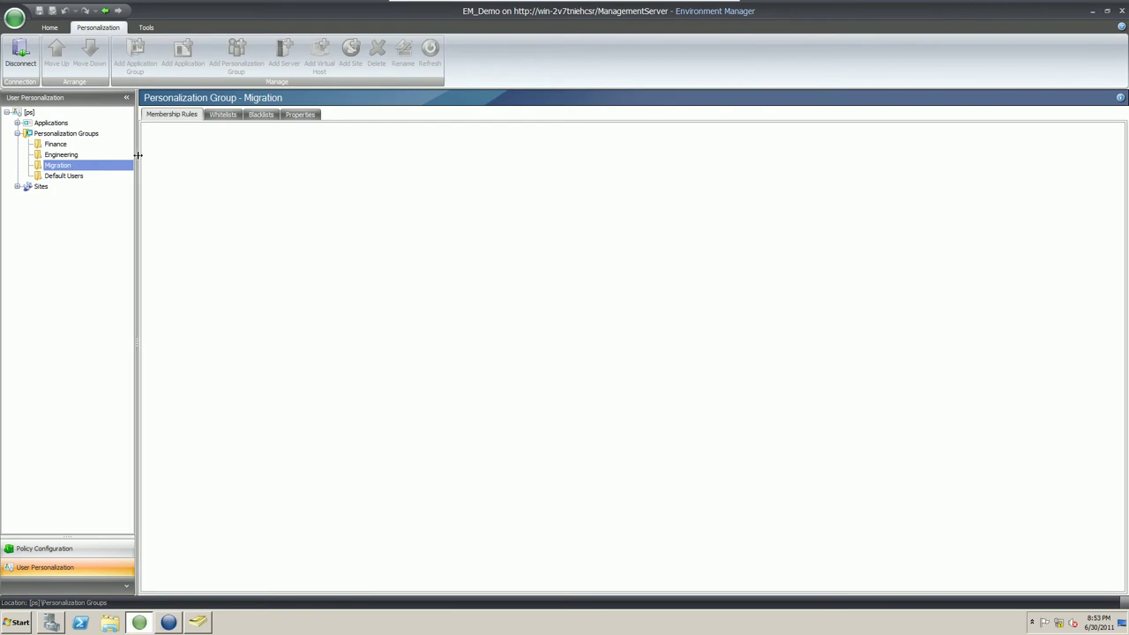
Add a membership rule to Migration: User Group is Equal To the Migration directory group.
right_click(184, 163)
mouse_move(204, 168)
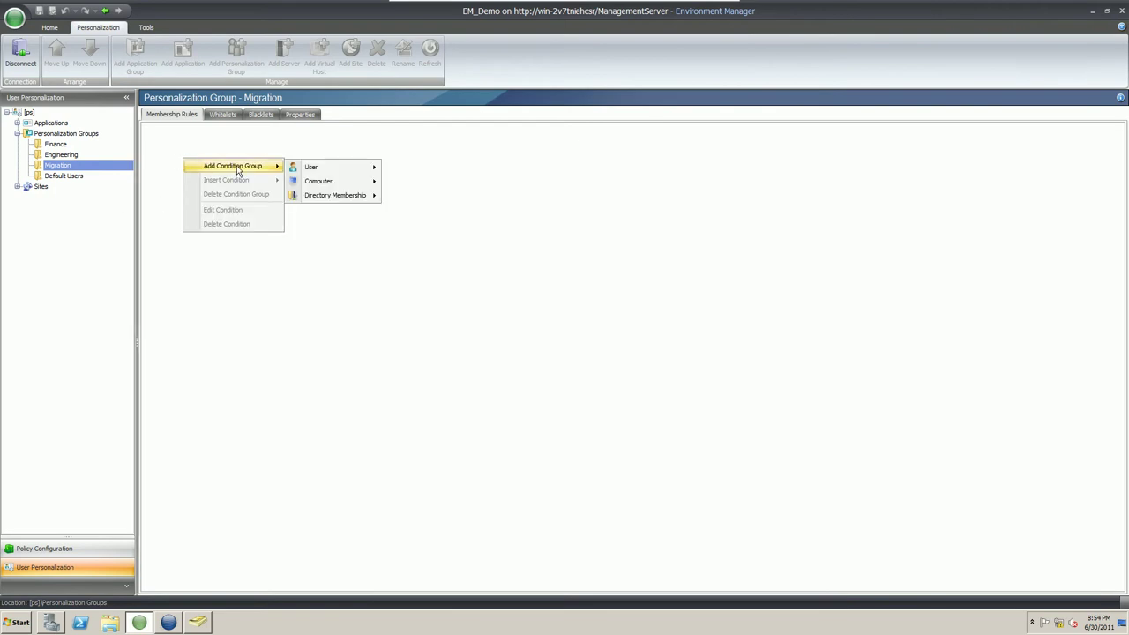
mouse_move(328, 170)
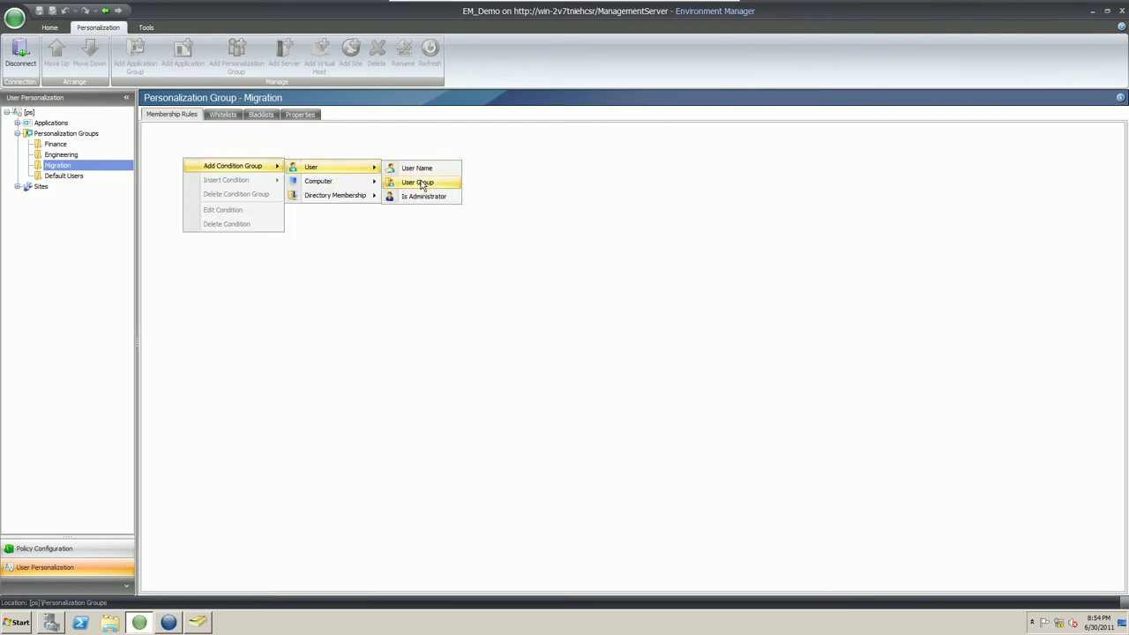
left_click(422, 184)
left_click(708, 296)
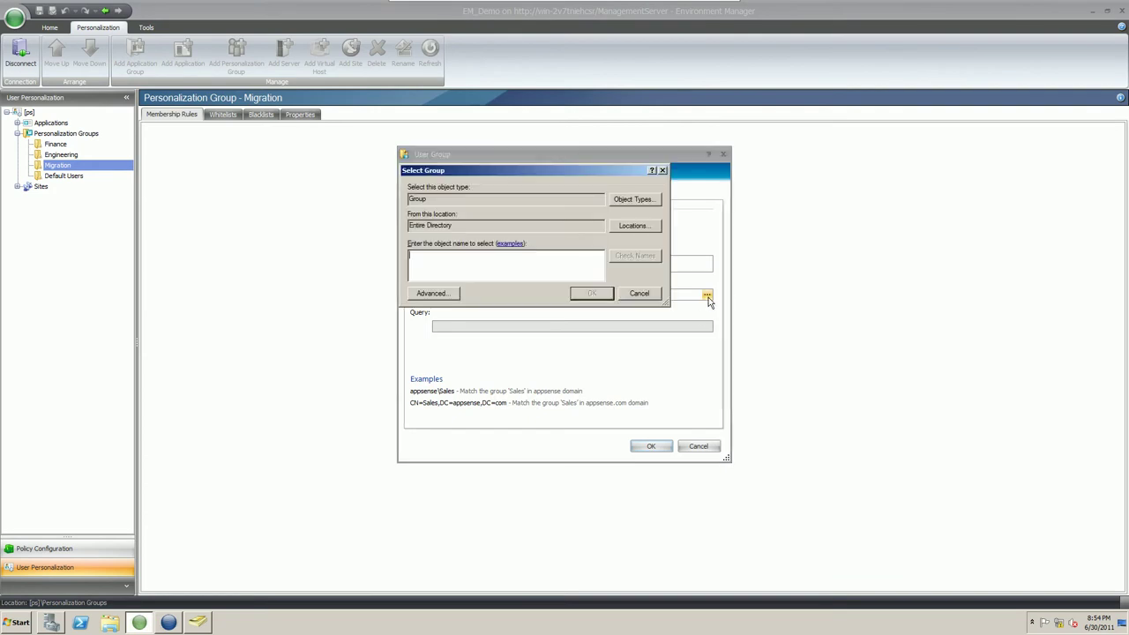
type("migration")
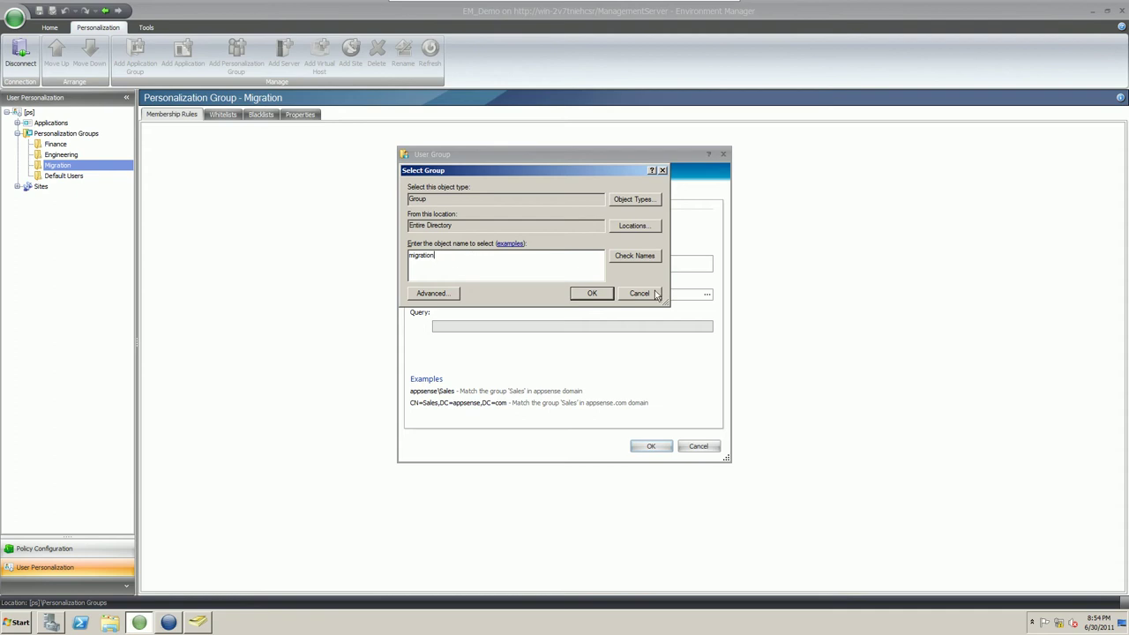
left_click(643, 258)
left_click(599, 293)
left_click(655, 446)
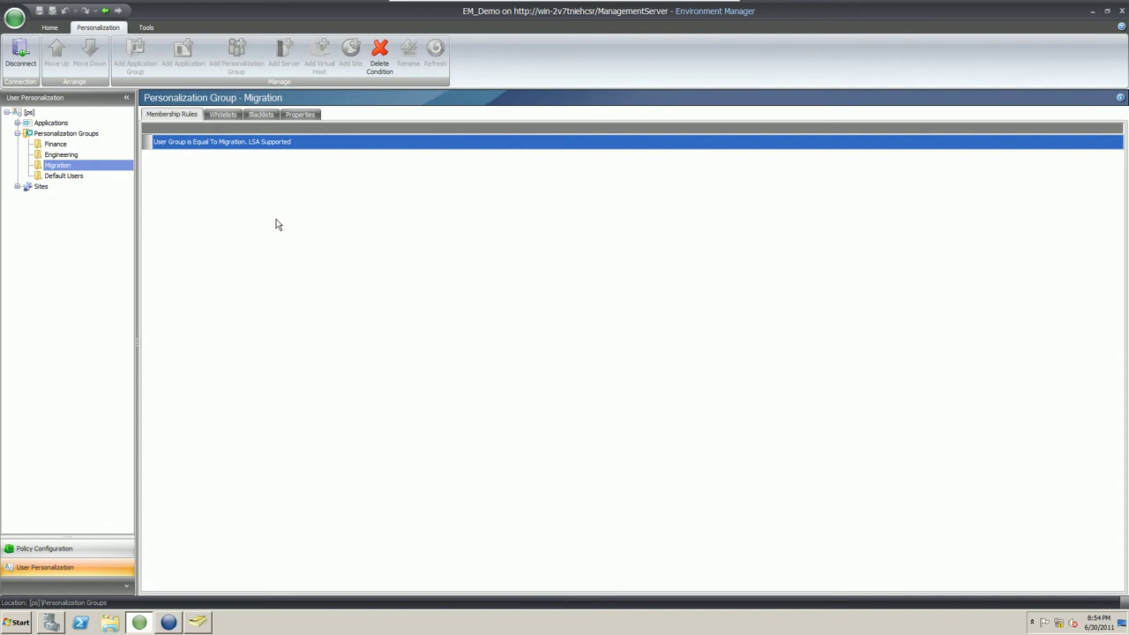
Show the Migration group's Properties, with Offline Resiliency, session data and migration options.
left_click(300, 116)
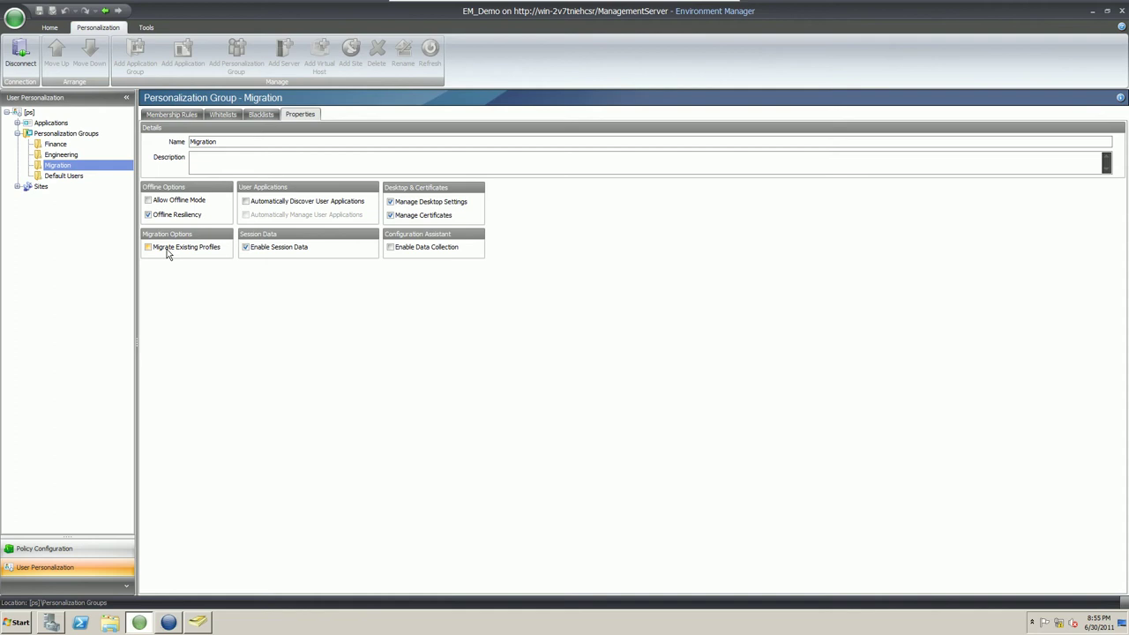
Tick Migrate Existing Profiles for the Migration group, then view its empty Whitelists page.
left_click(166, 250)
left_click(223, 115)
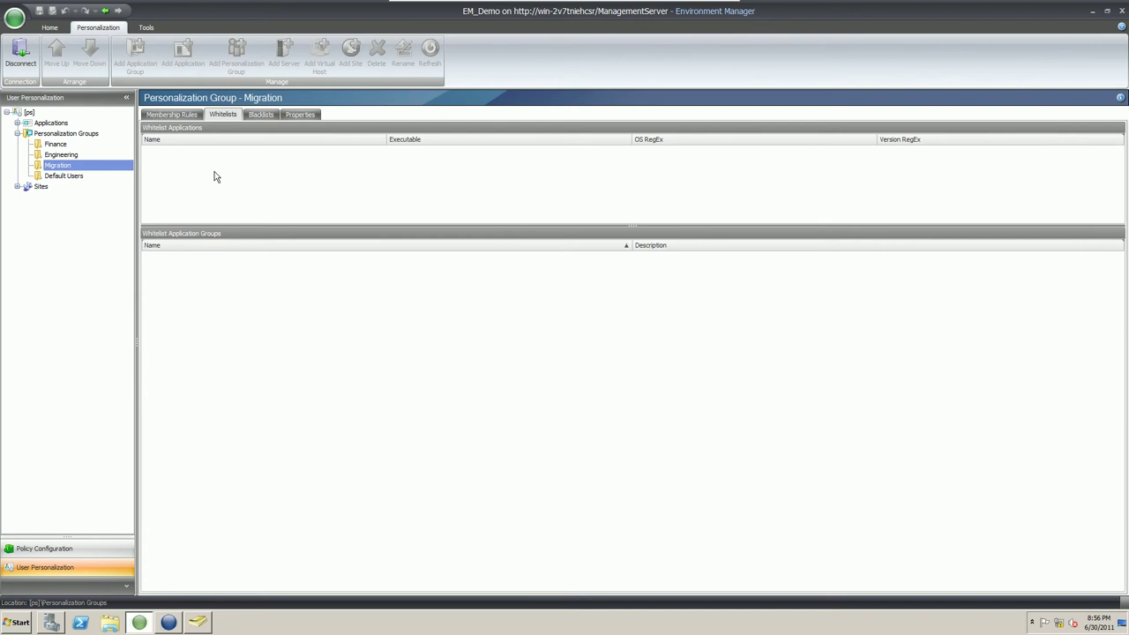
Whitelist _Microsoft Office Excel 2007 and Notepad for Migration, then return to its Properties.
right_click(214, 177)
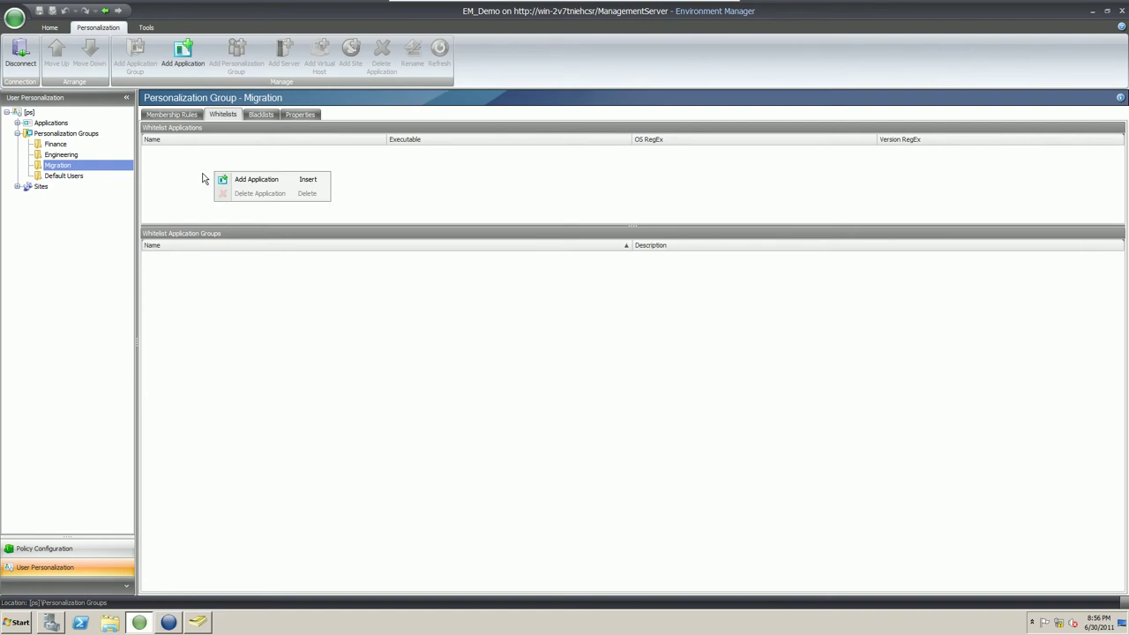
left_click(250, 184)
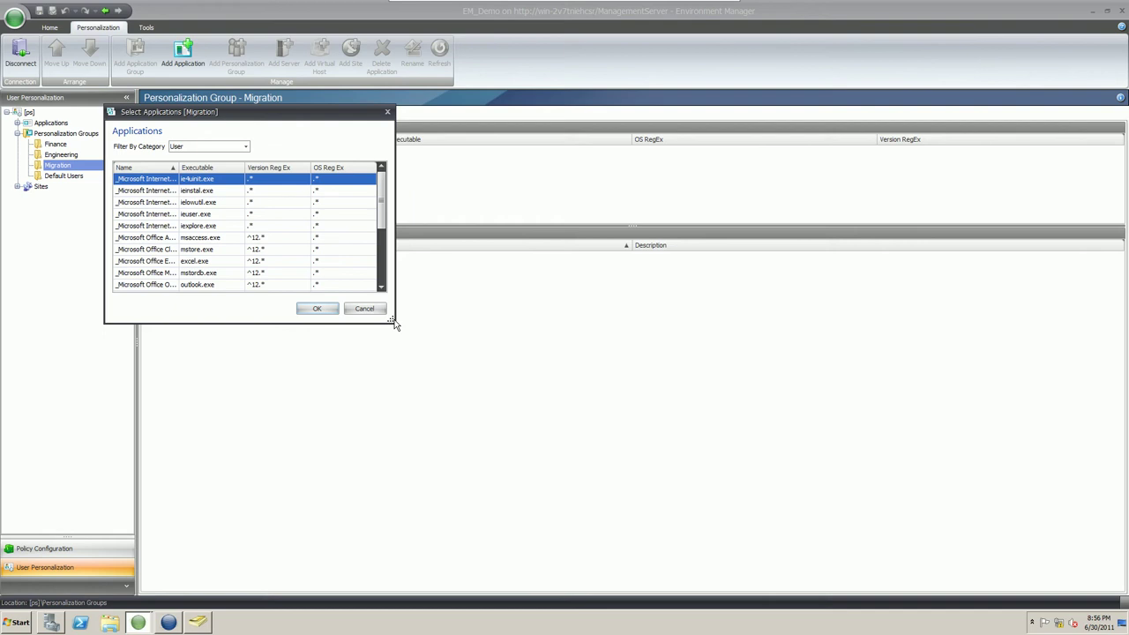
left_click_drag(393, 323, 515, 386)
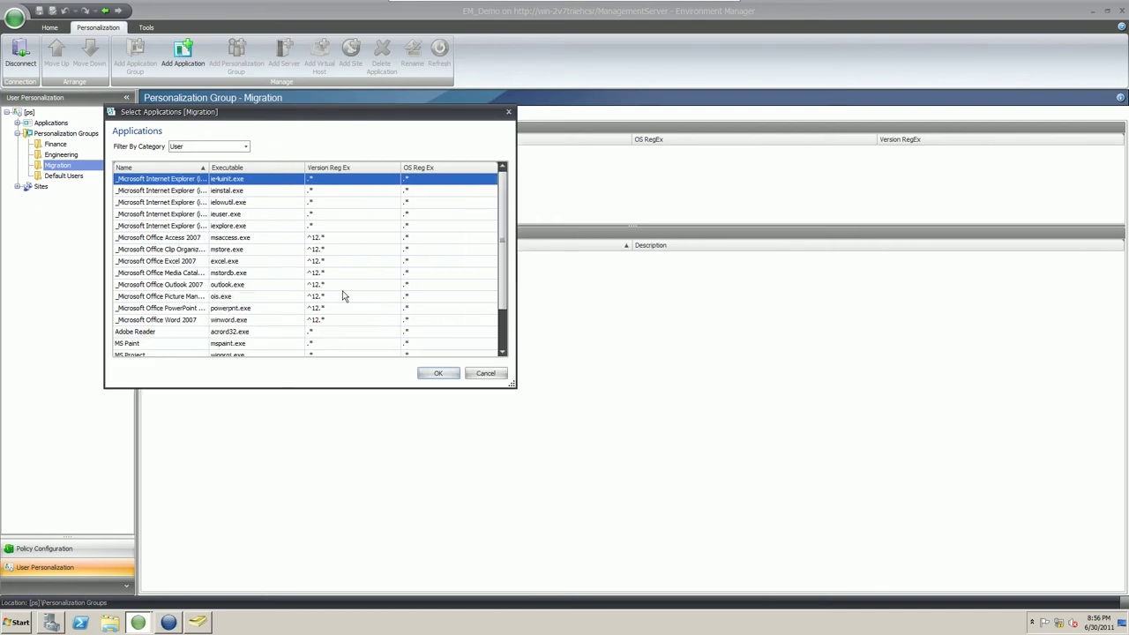
left_click_drag(209, 167, 263, 168)
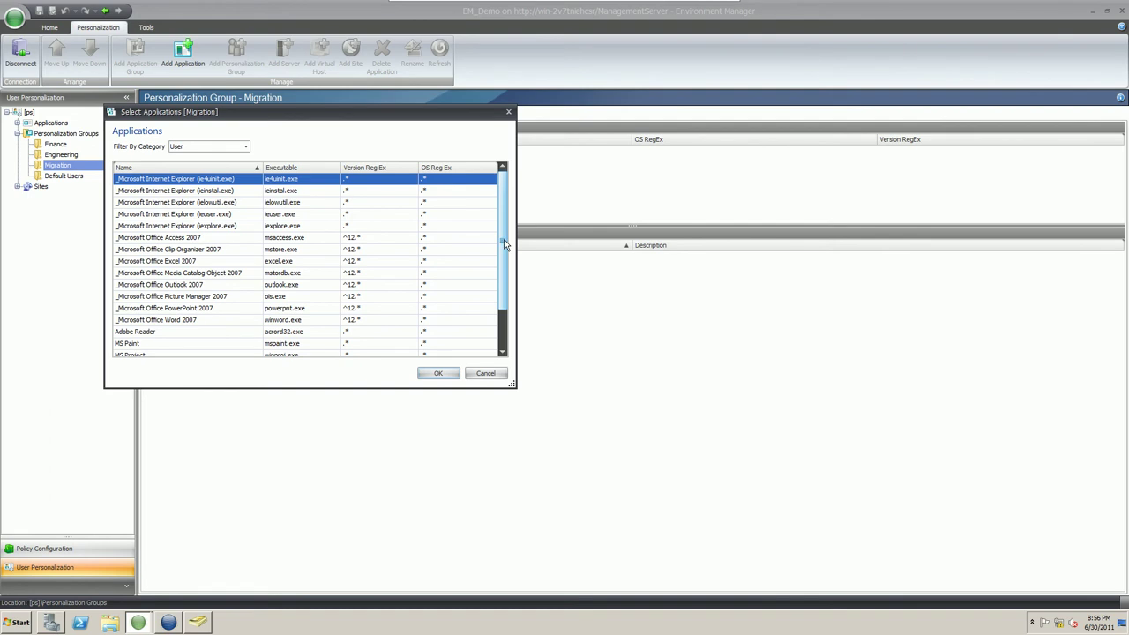
scroll(506, 243, "down", 1)
left_click(192, 228)
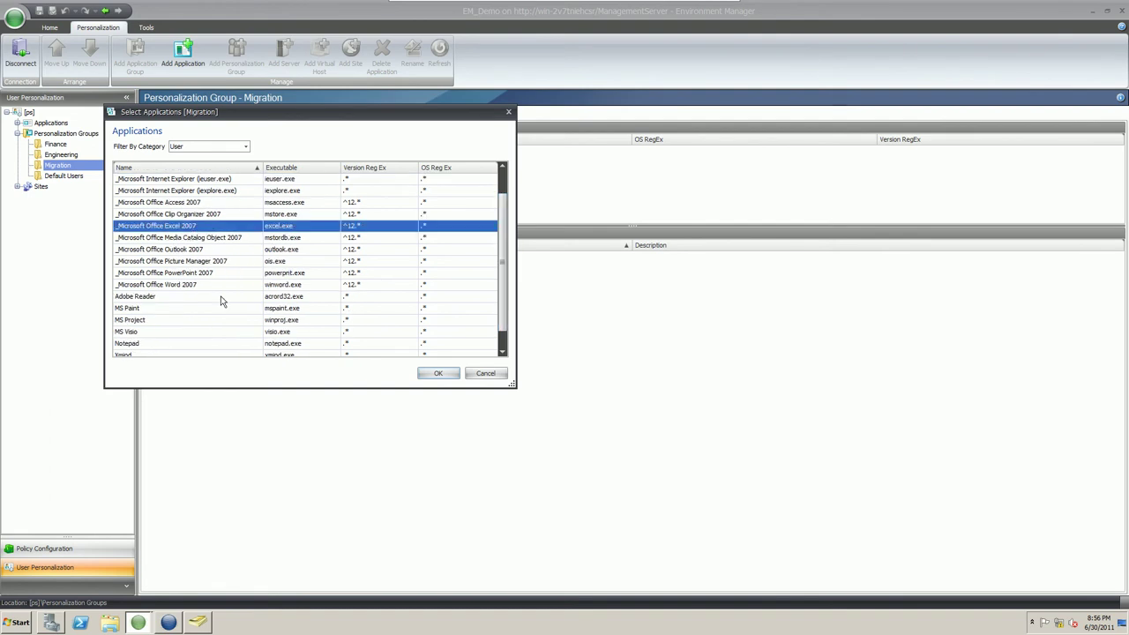
left_click(155, 344, "ctrl")
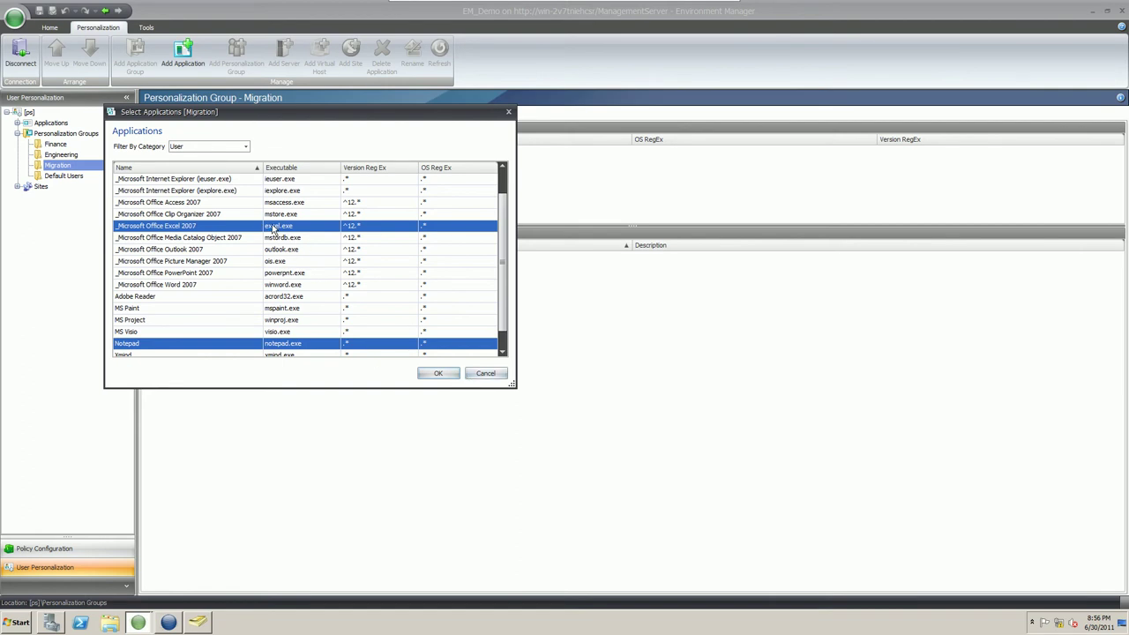
left_click(429, 373)
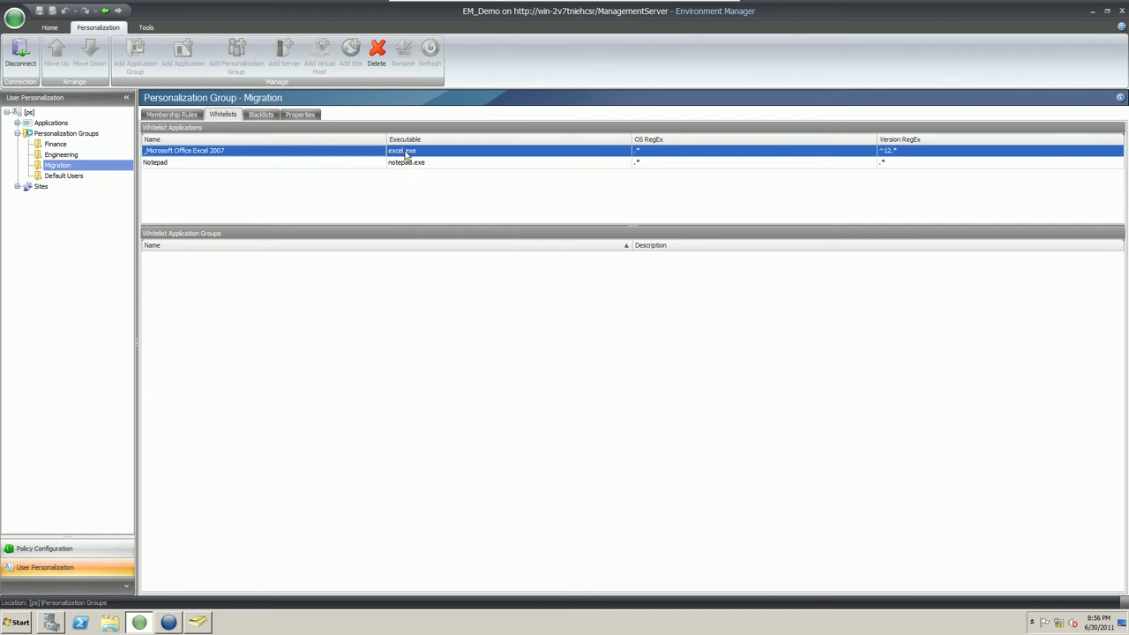
left_click(408, 196)
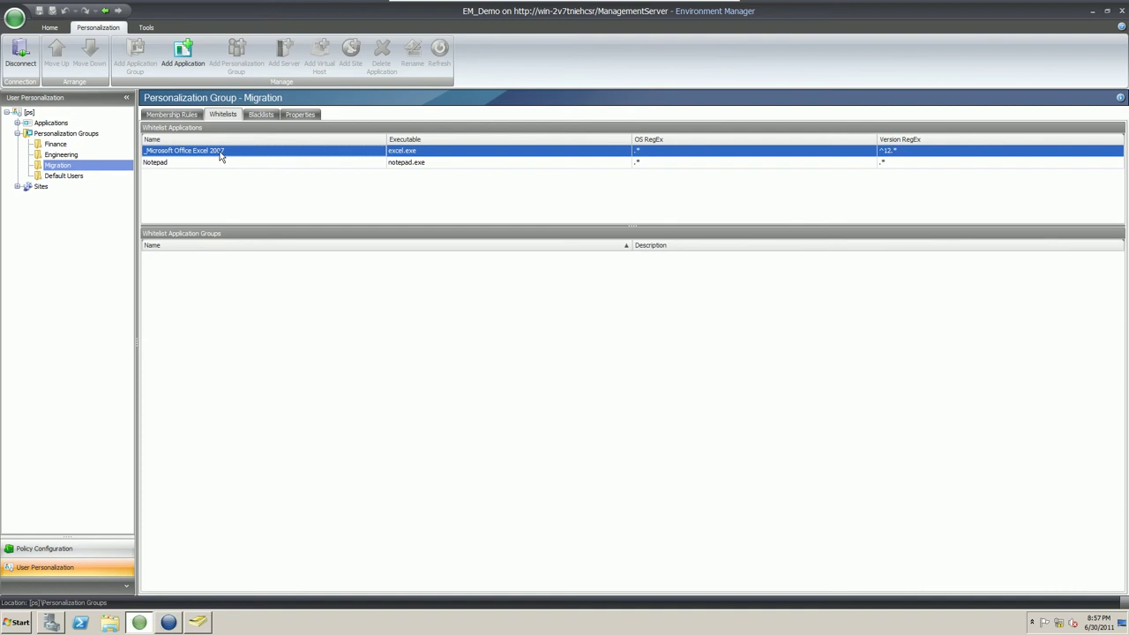
left_click(313, 115)
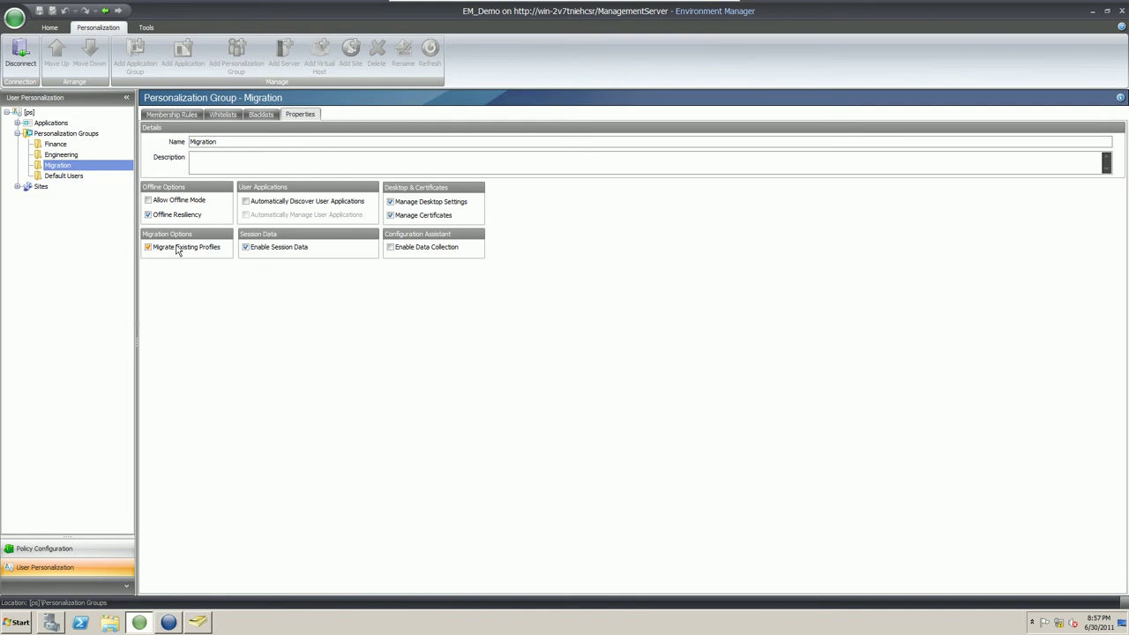
Connect via Remote Desktop to 192.168.0.102 at the XP logon, then restore Environment Manager.
left_click(1092, 12)
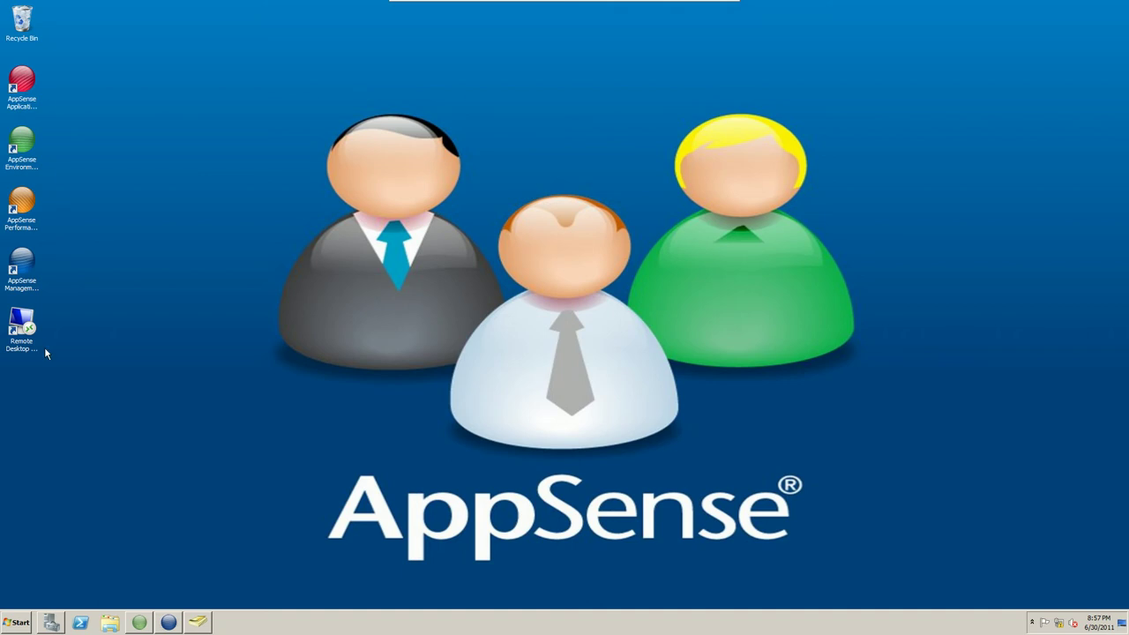
double_click(22, 329)
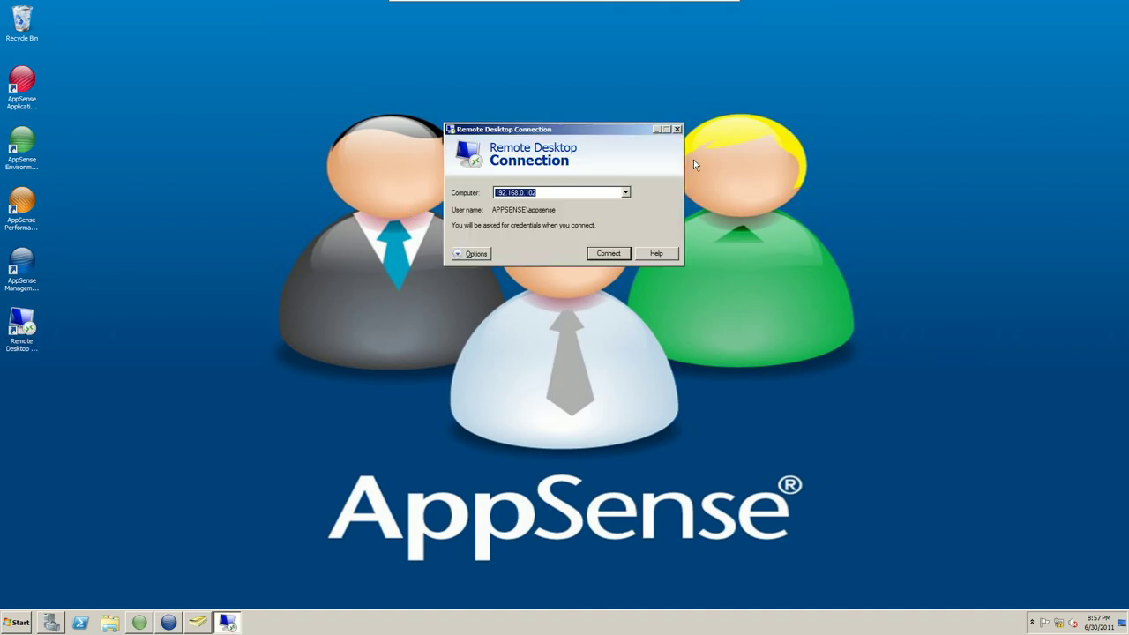
left_click(608, 254)
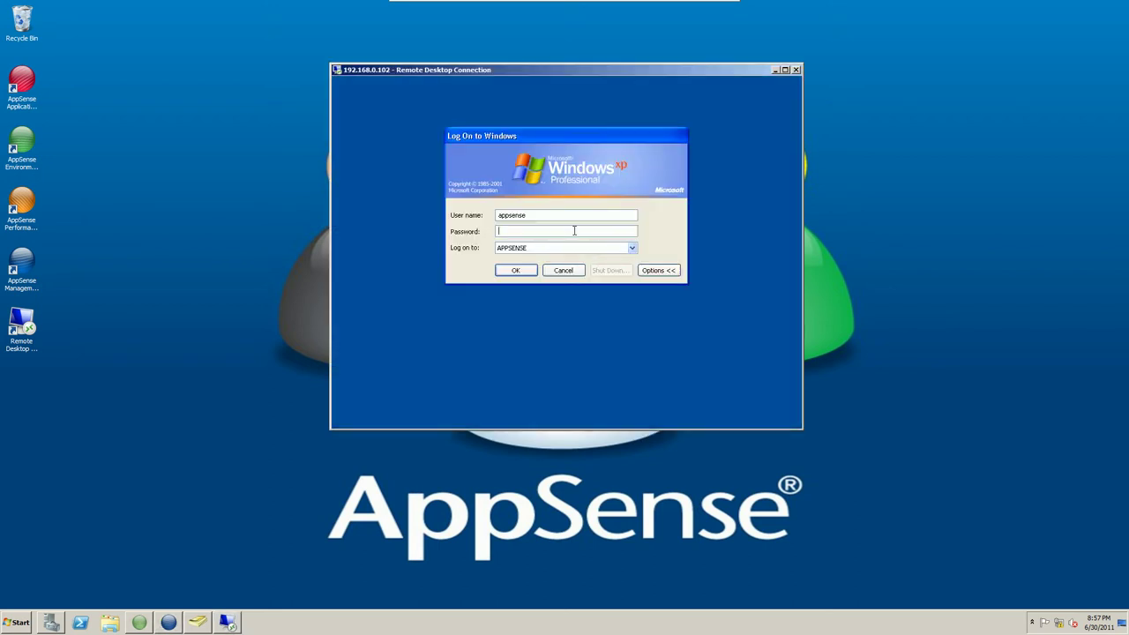
left_click(572, 231)
left_click(141, 622)
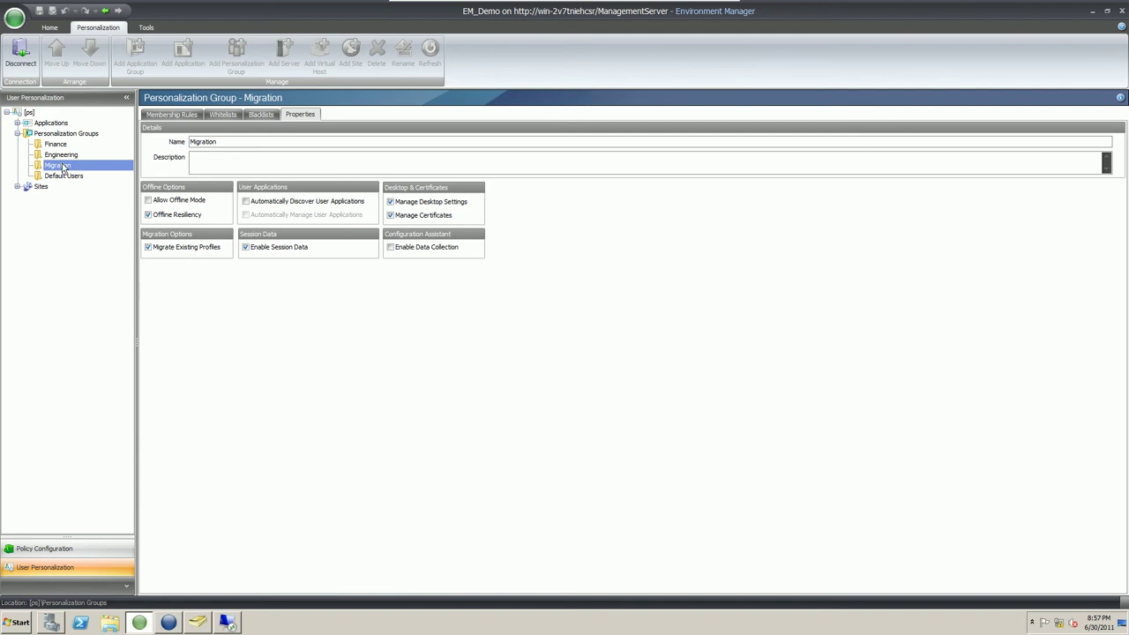
Run Personalization Analysis on Migration and display the all-users Application Size Report (0.00 MB).
right_click(61, 169)
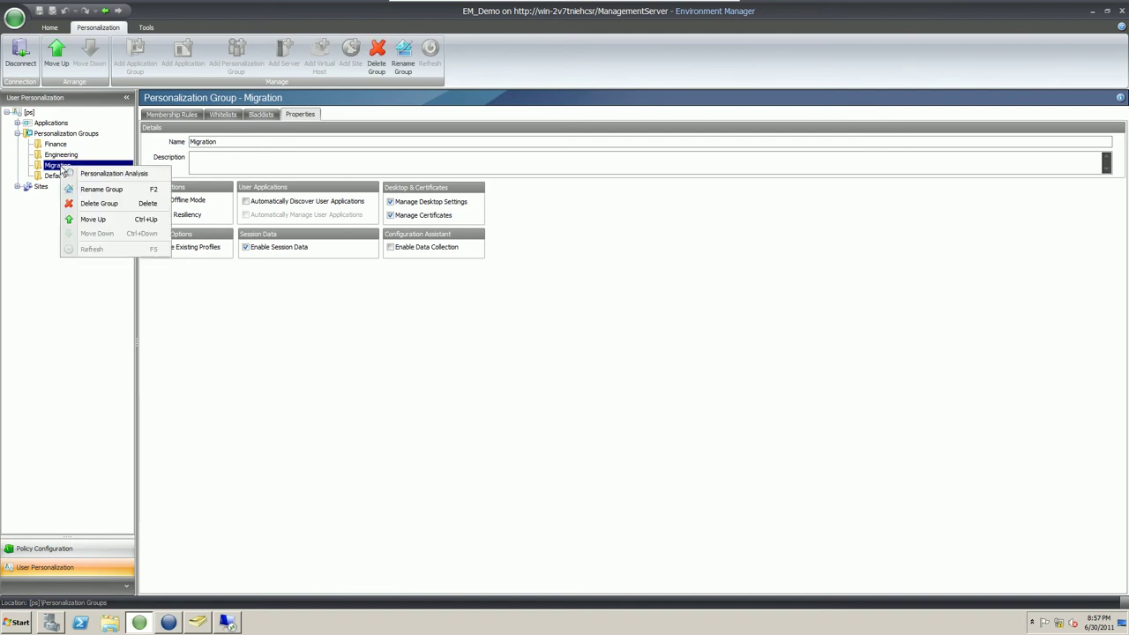
left_click(150, 174)
left_click_drag(375, 138, 508, 122)
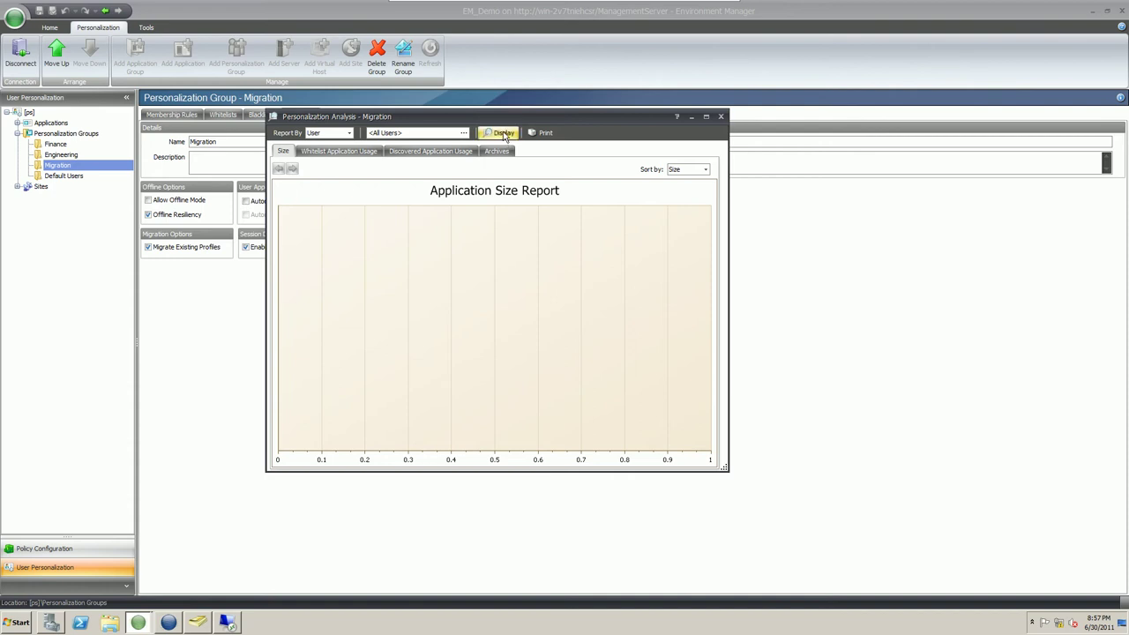
left_click(505, 134)
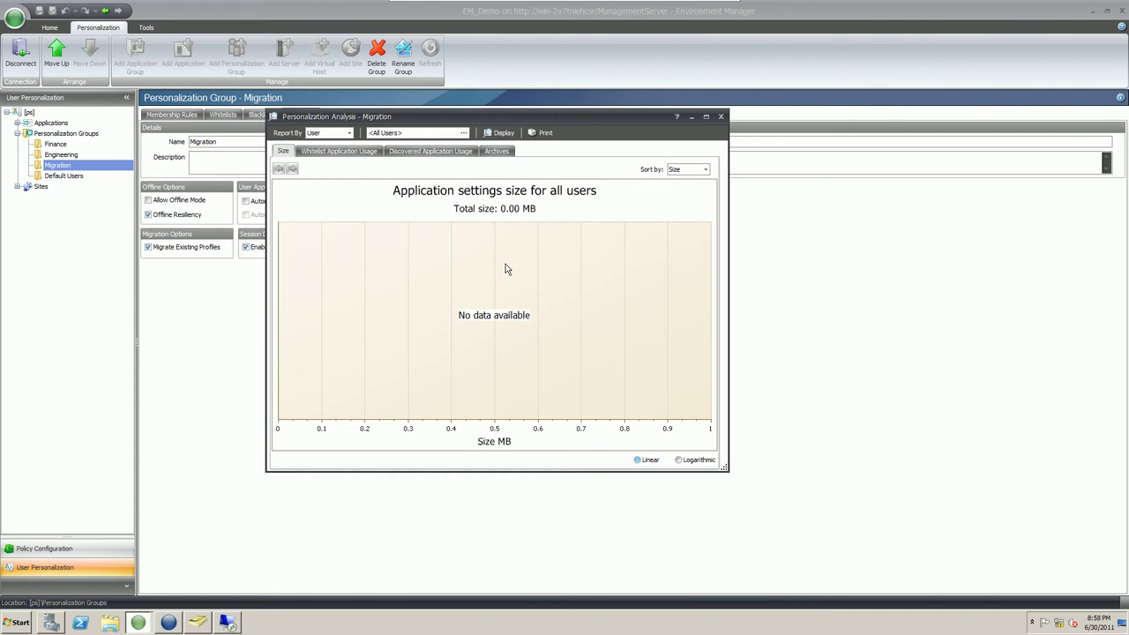
Move Environment Manager aside and log on to the remote Windows XP session with the user's password.
left_click(1092, 10)
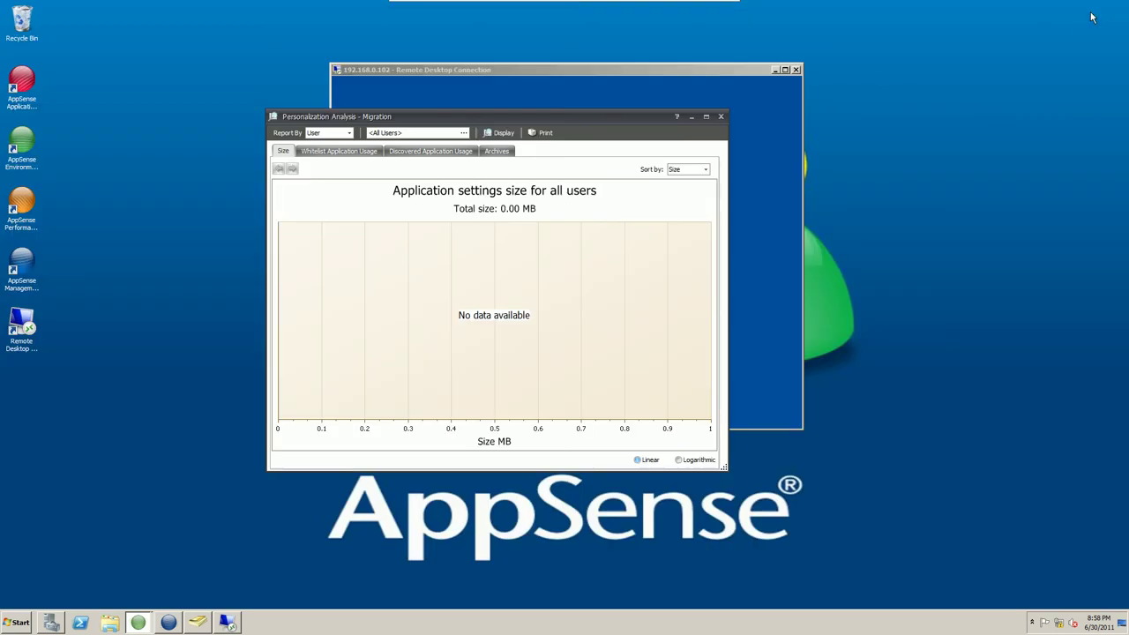
left_click(692, 117)
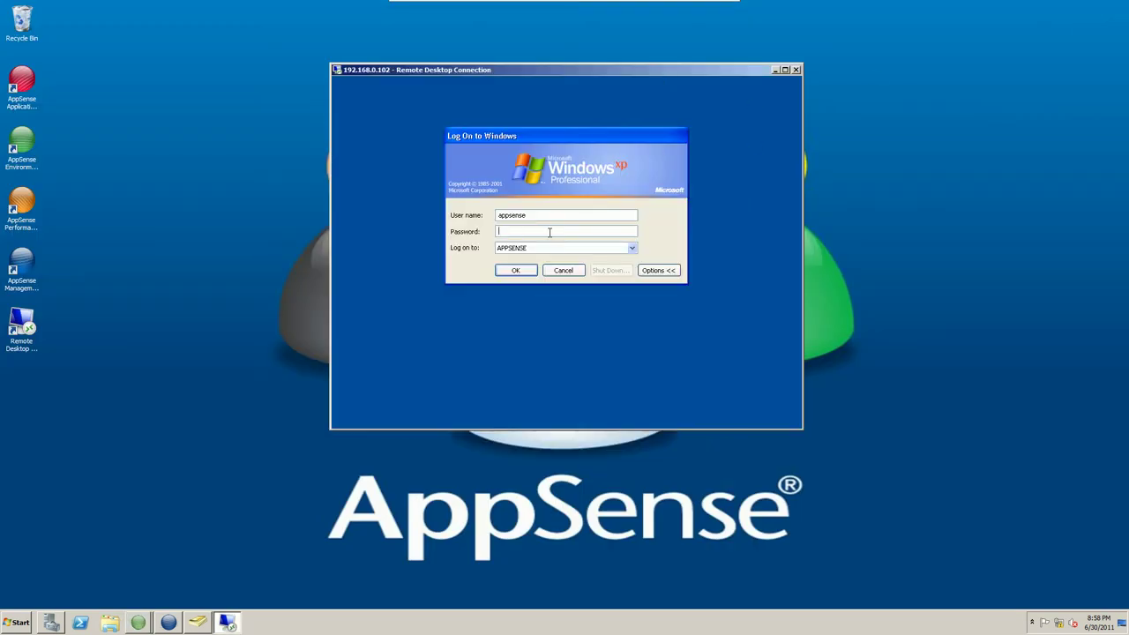
type("********")
key("Return")
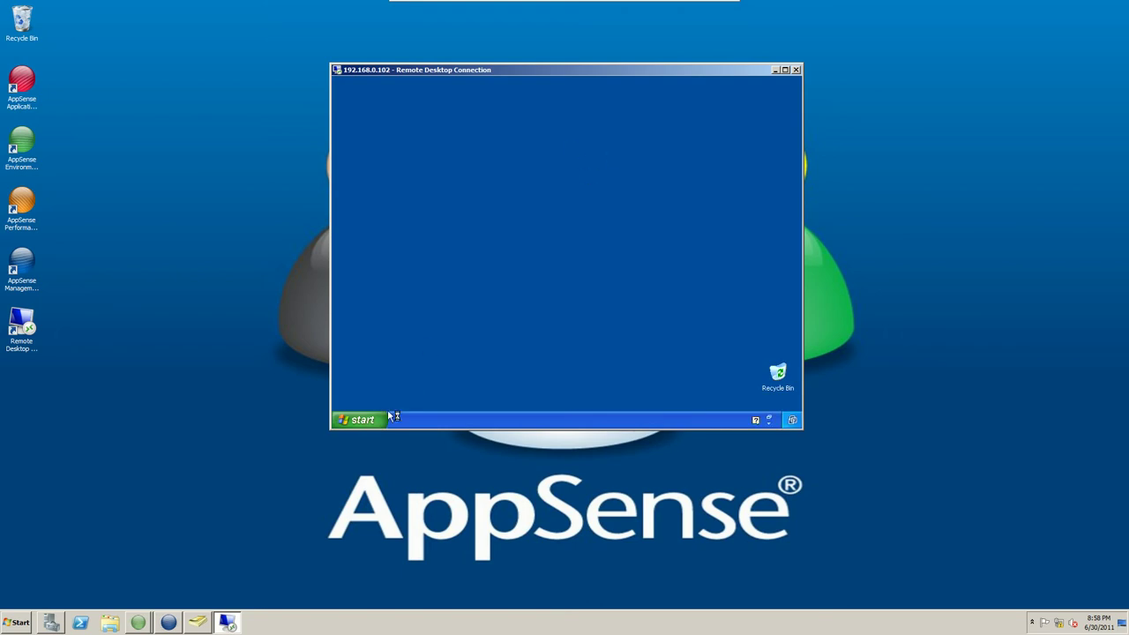
Launch Excel 2007 and Notepad (from Accessories) in the XP session.
left_click(360, 420)
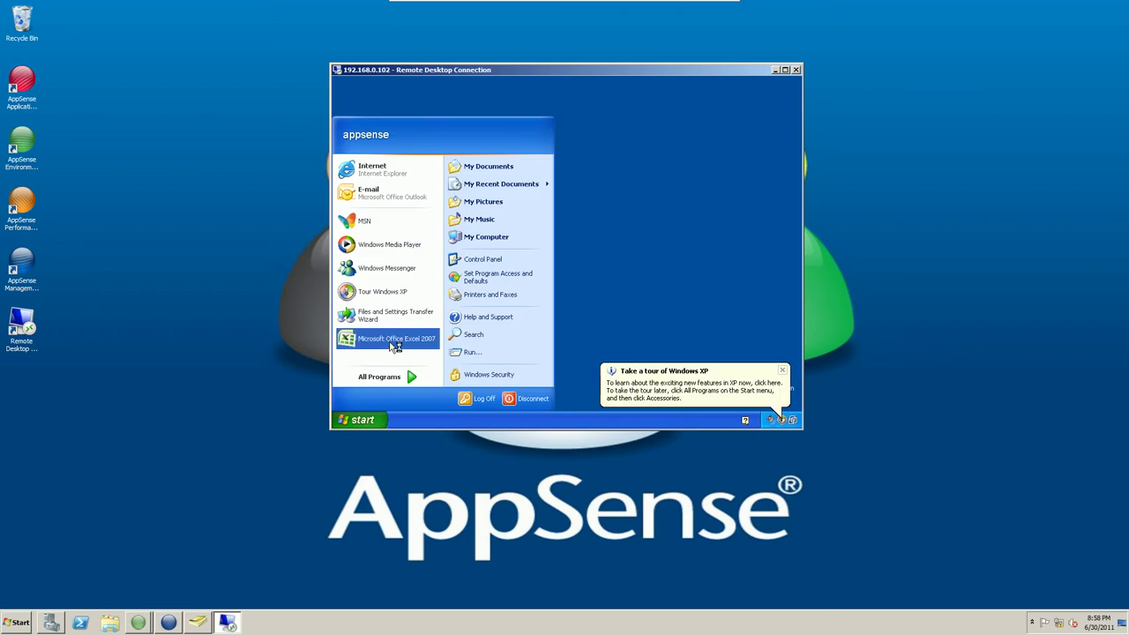
left_click(389, 342)
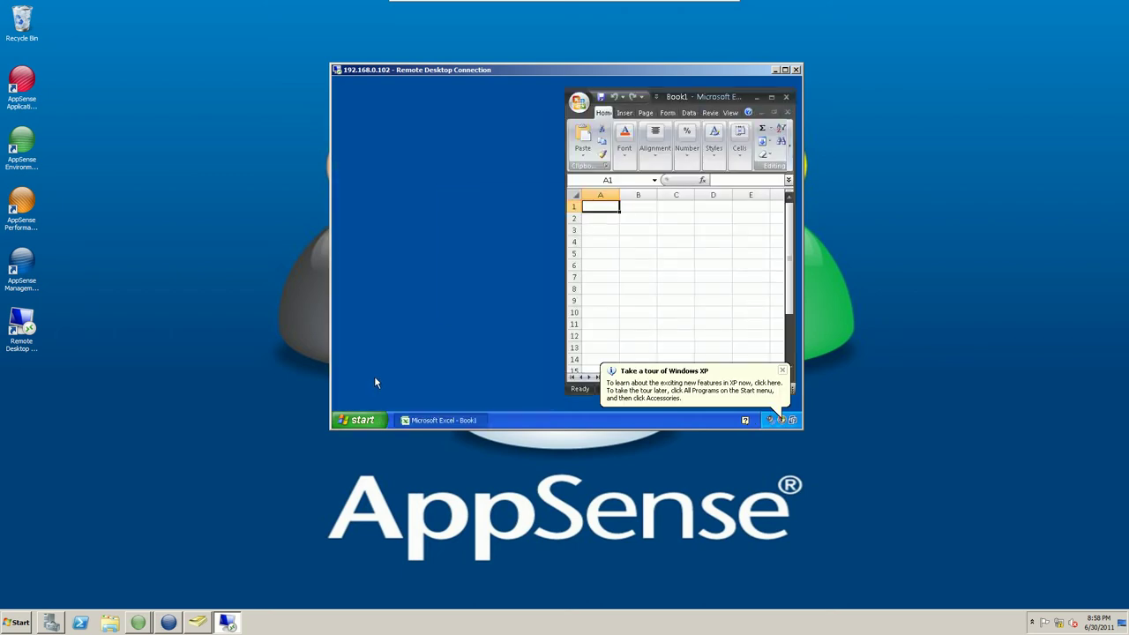
left_click(368, 418)
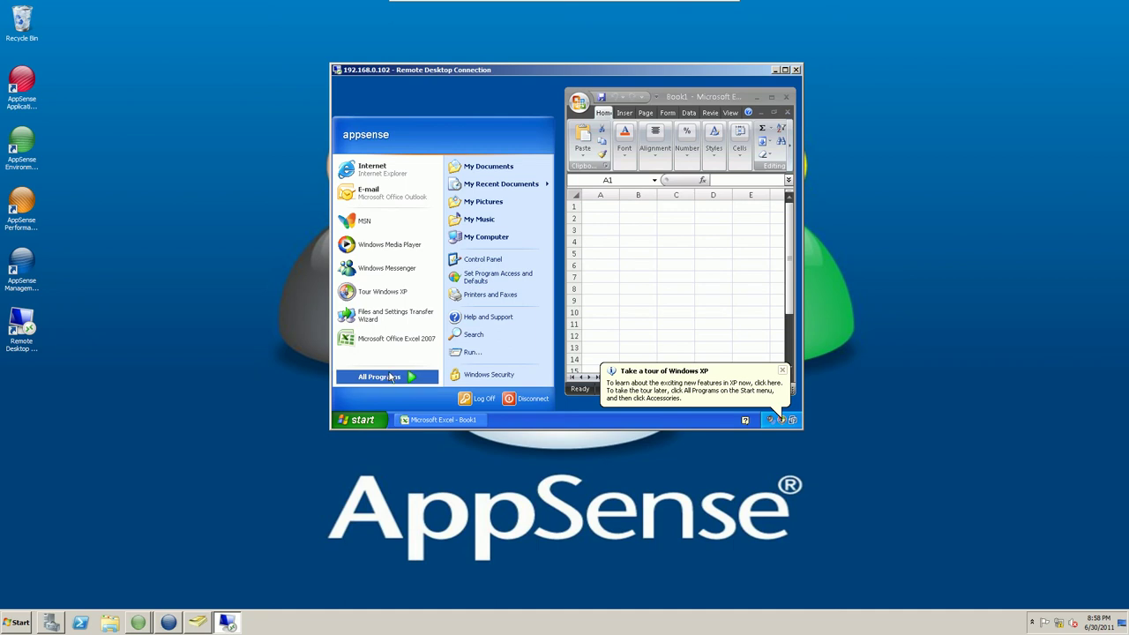
left_click(388, 378)
mouse_move(507, 212)
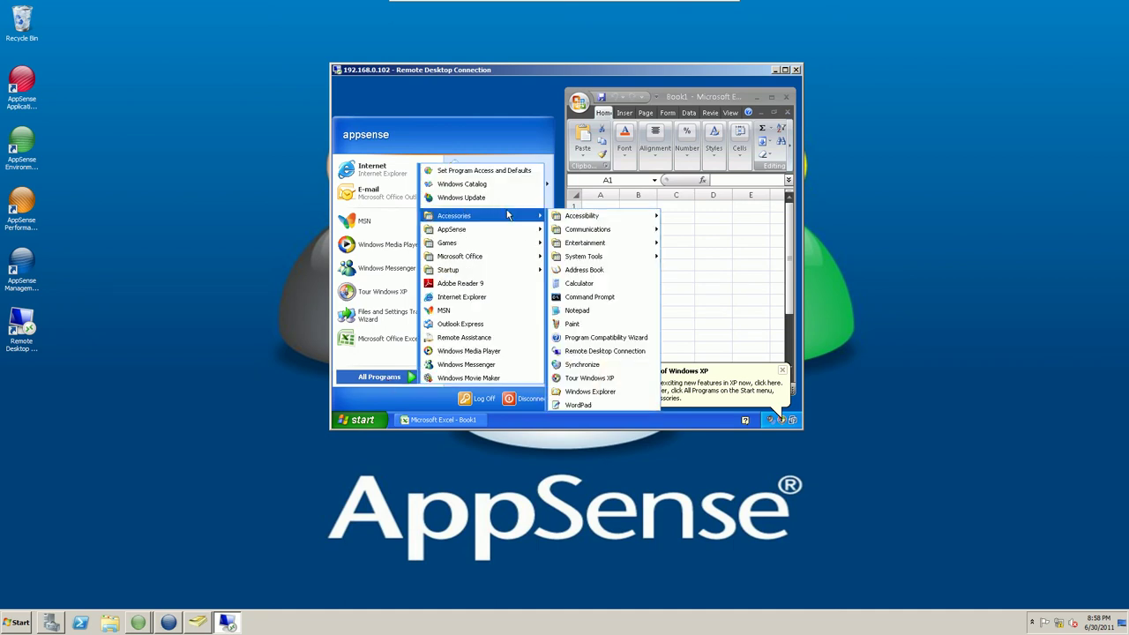
left_click(588, 312)
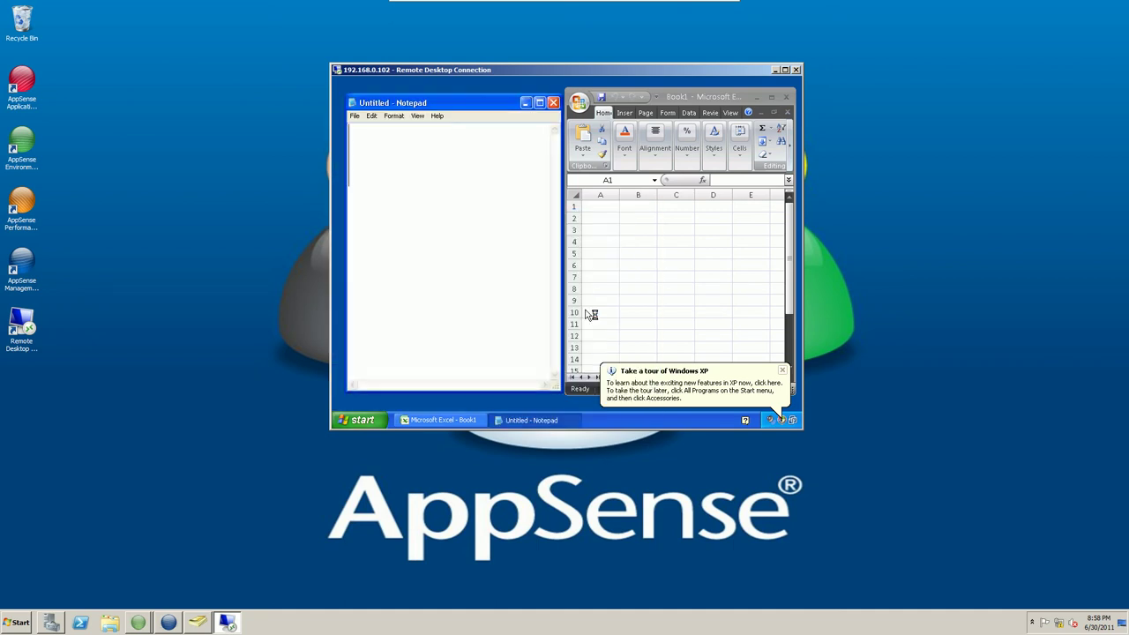
Test-type in Notepad, then close Notepad and Excel and bring up the Environment Manager windows.
type("bvcb")
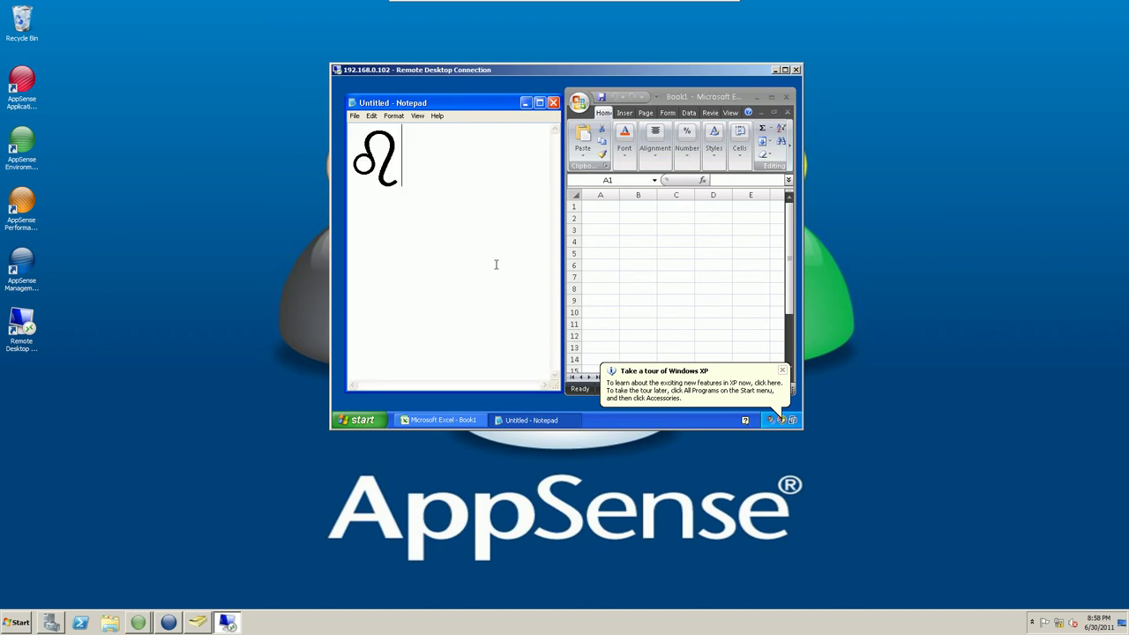
key("BackSpace")
key("BackSpace")
key("BackSpace")
key("BackSpace")
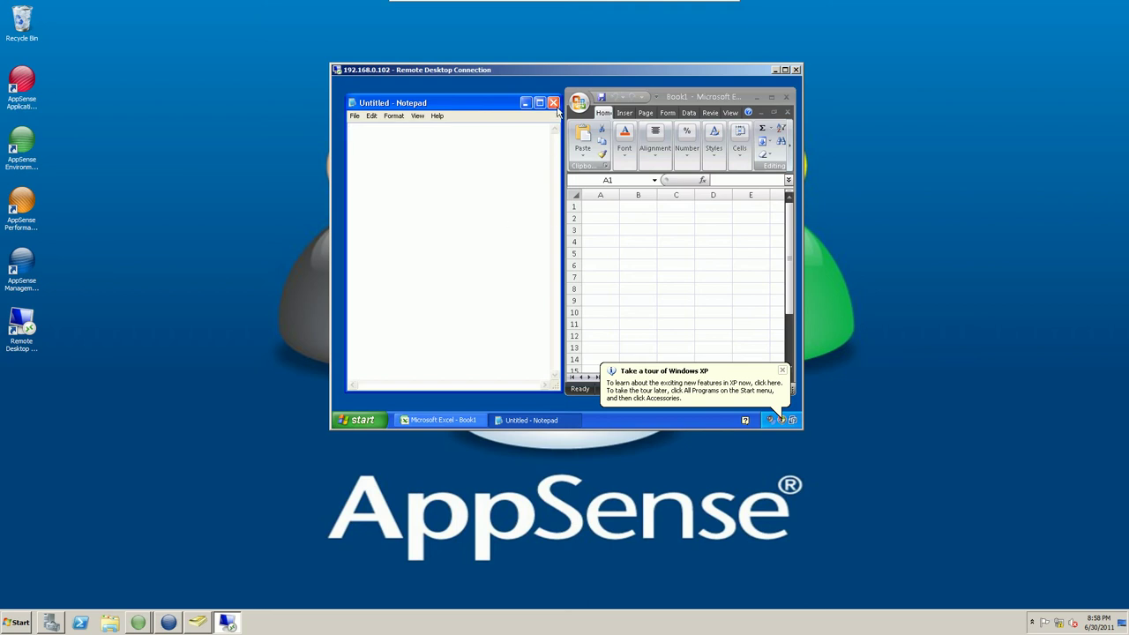
left_click(553, 103)
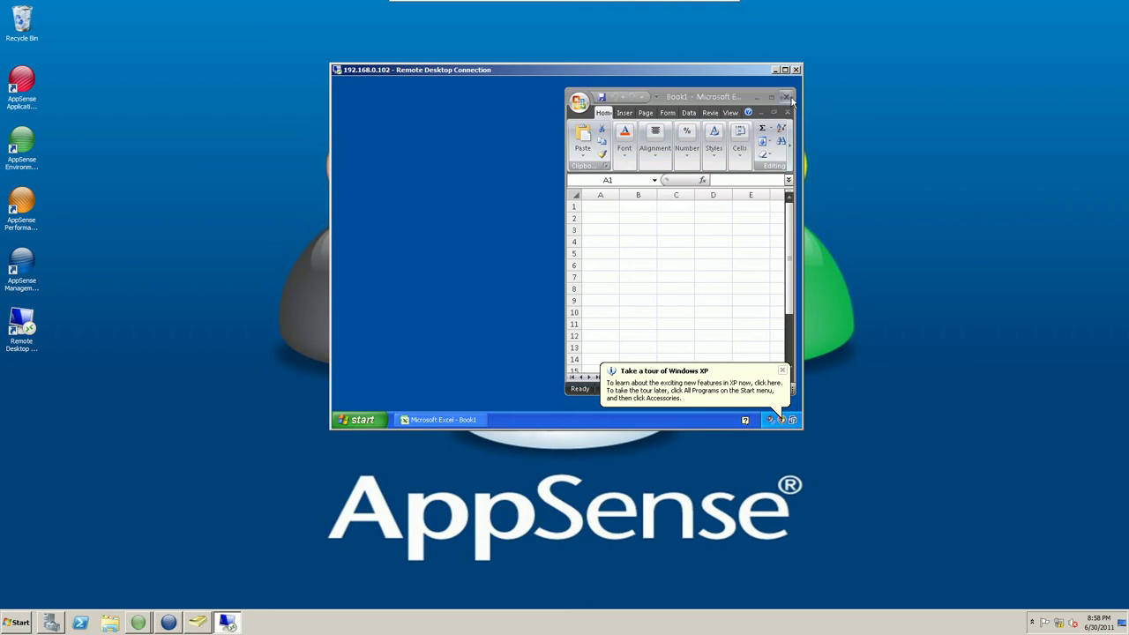
left_click(786, 97)
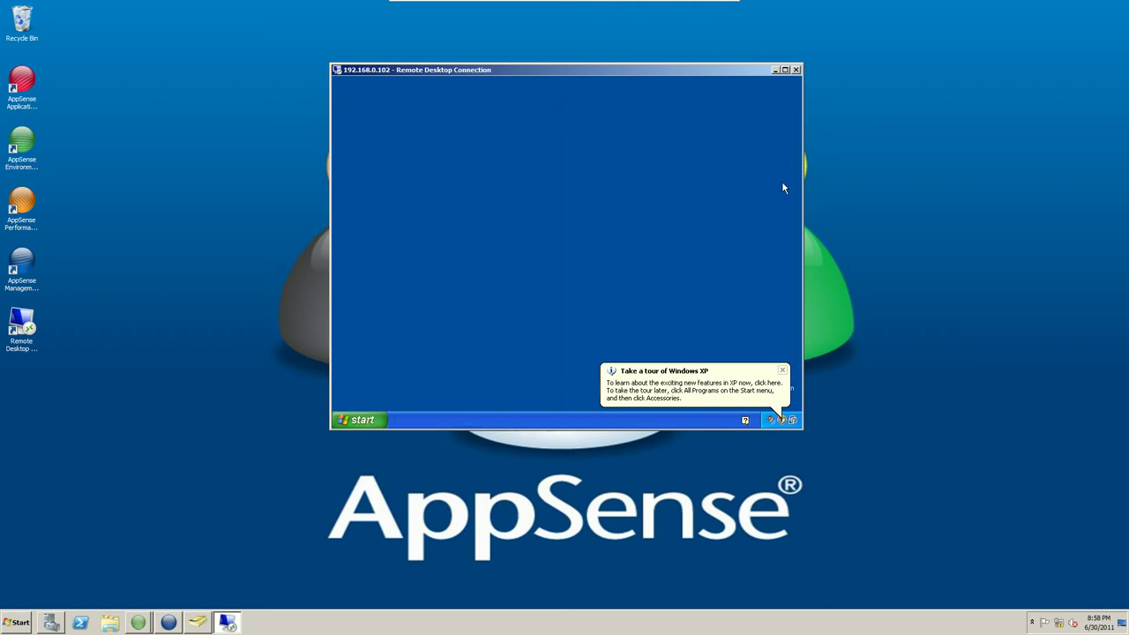
left_click(141, 622)
Refresh the Personalization Analysis and drill APPSENSE\appsense's 26.17 KB into per-application sizes (Excel 2007, Notepad).
left_click(139, 599)
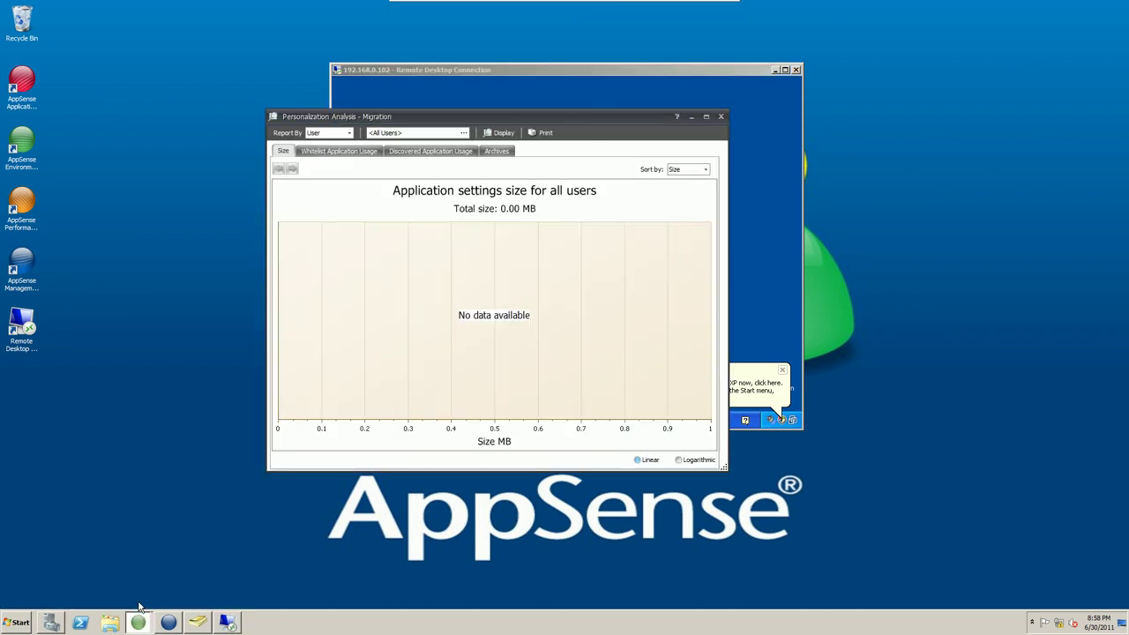
left_click(499, 135)
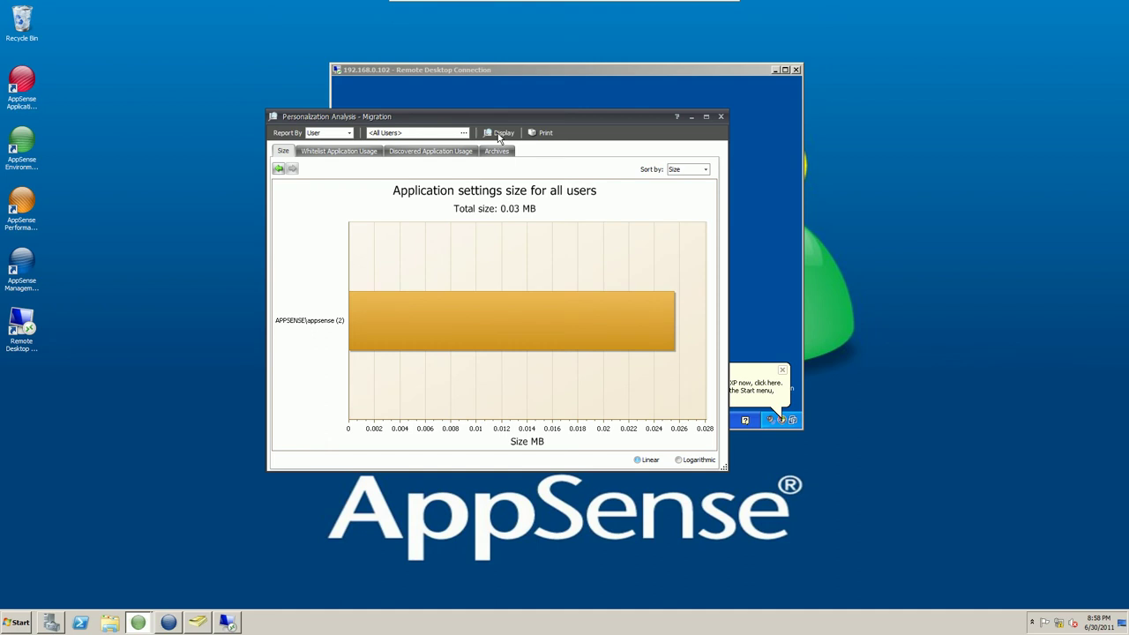
left_click(536, 319)
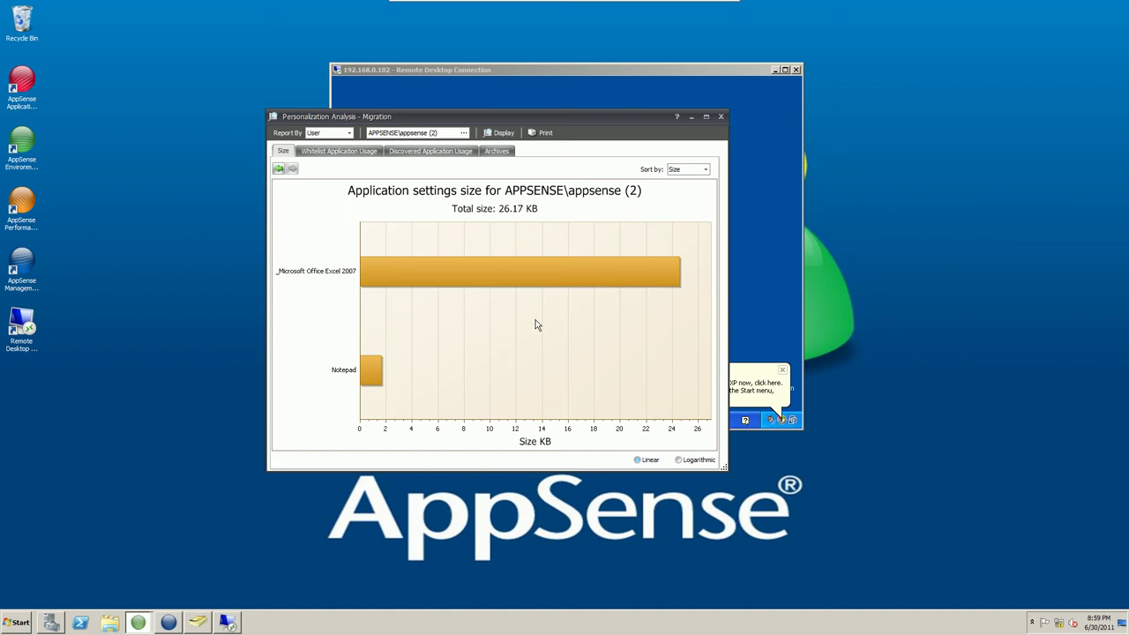
Log off the appsense user from the Windows XP session via Start > Log Off and confirm.
left_click(691, 117)
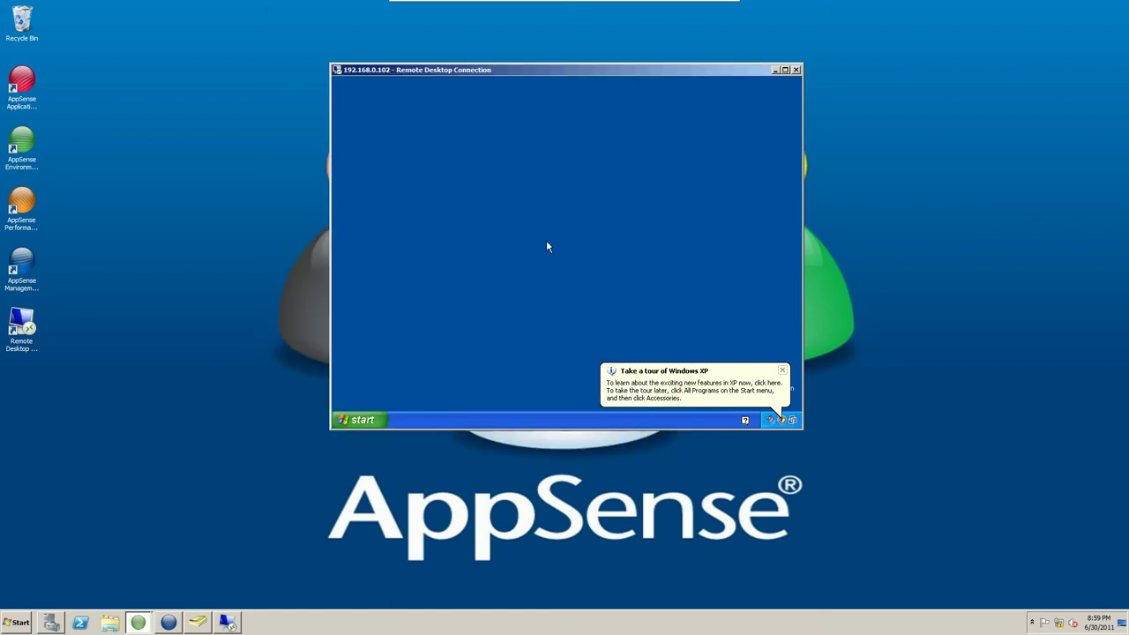
left_click(378, 420)
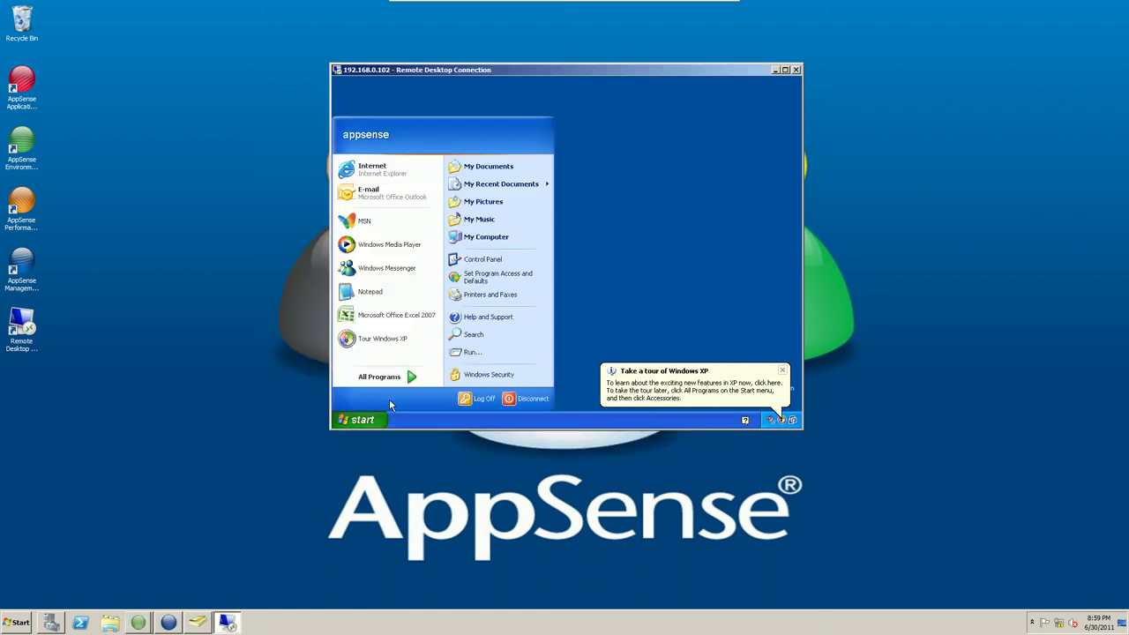
left_click(482, 403)
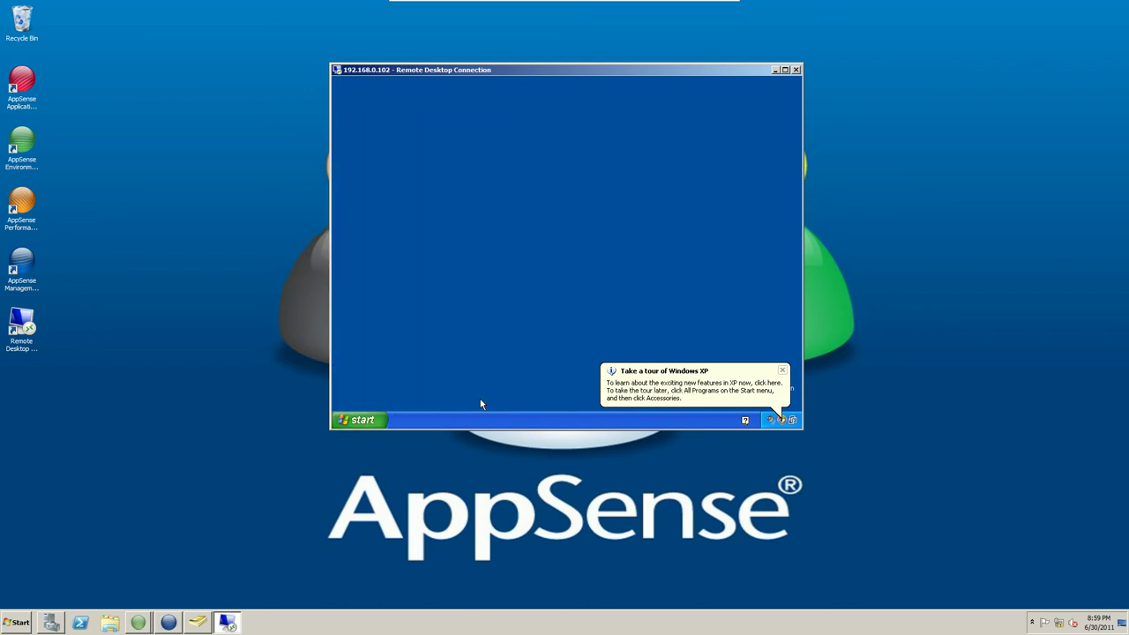
left_click(546, 266)
Copy the profile path from the Engineer account's Profile tab in Active Directory Users and Computers.
left_click(200, 623)
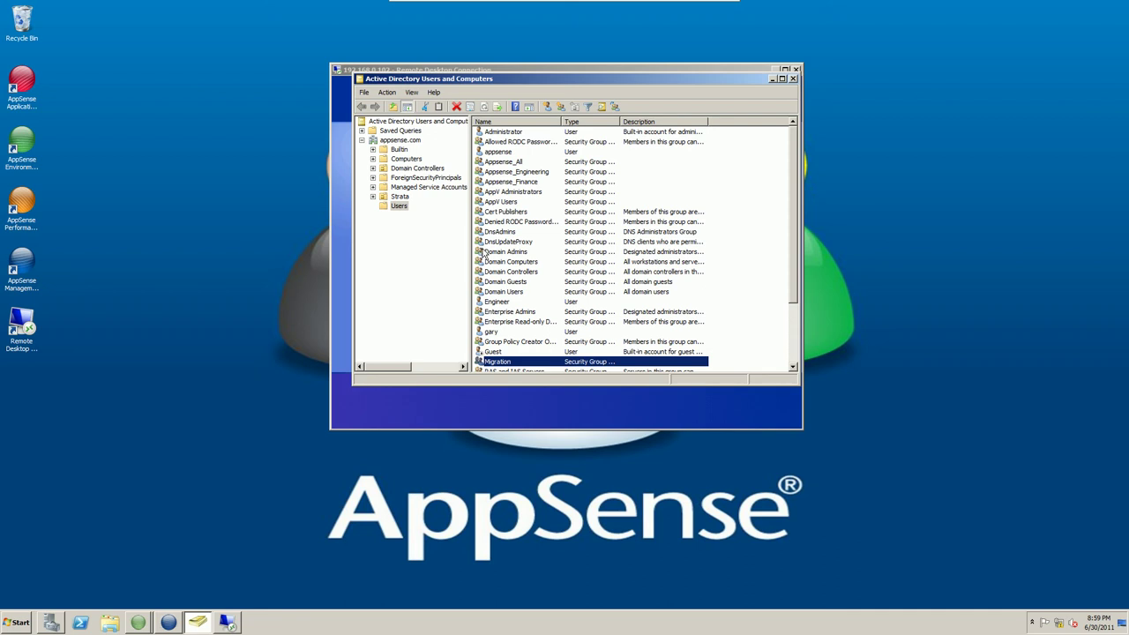
double_click(511, 302)
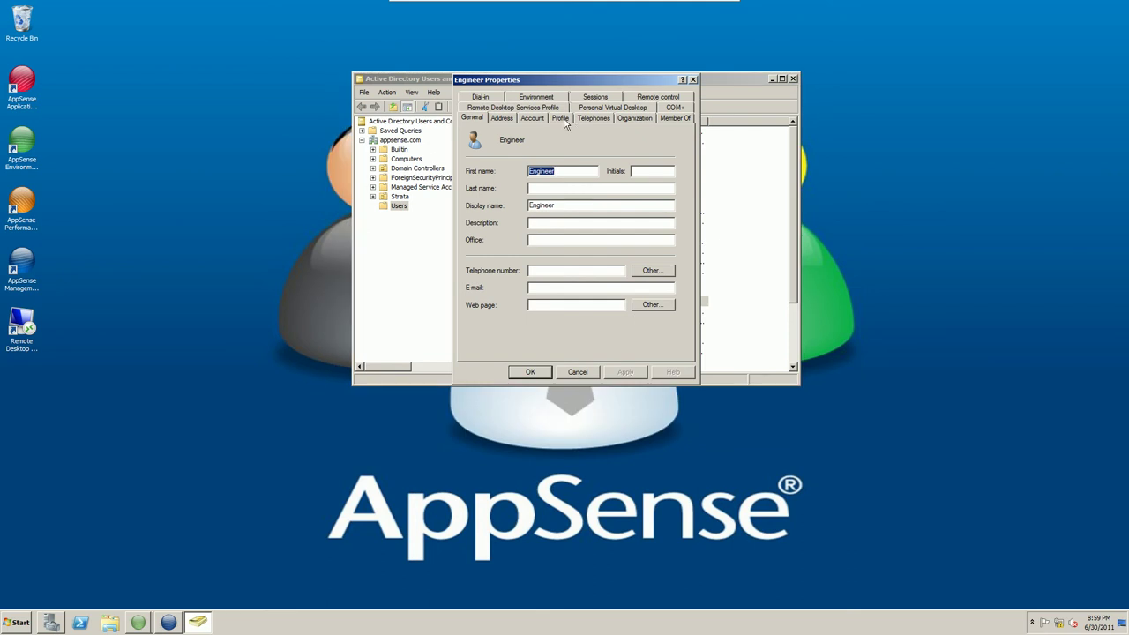
left_click(565, 119)
left_click(618, 148)
left_click_drag(638, 148, 525, 148)
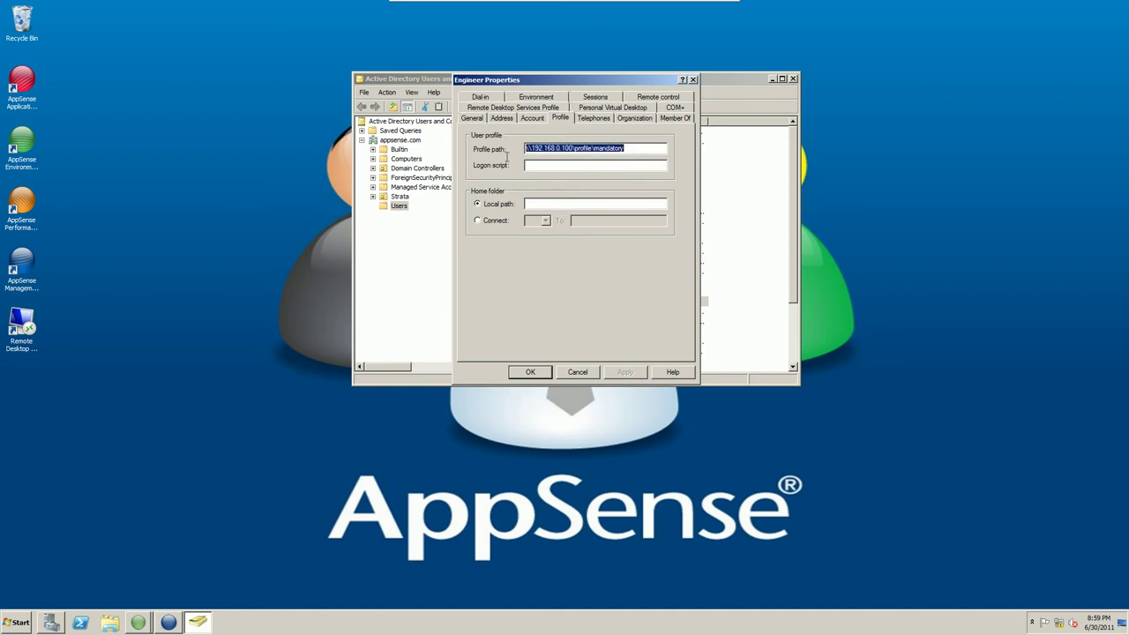
right_click(576, 148)
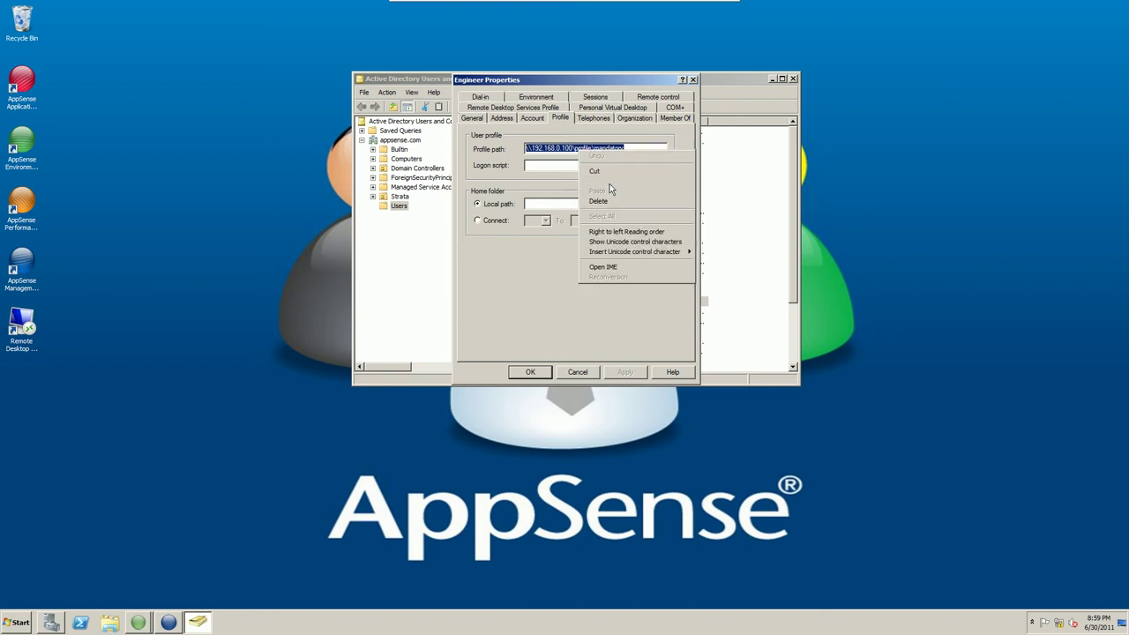
left_click(609, 183)
left_click(530, 372)
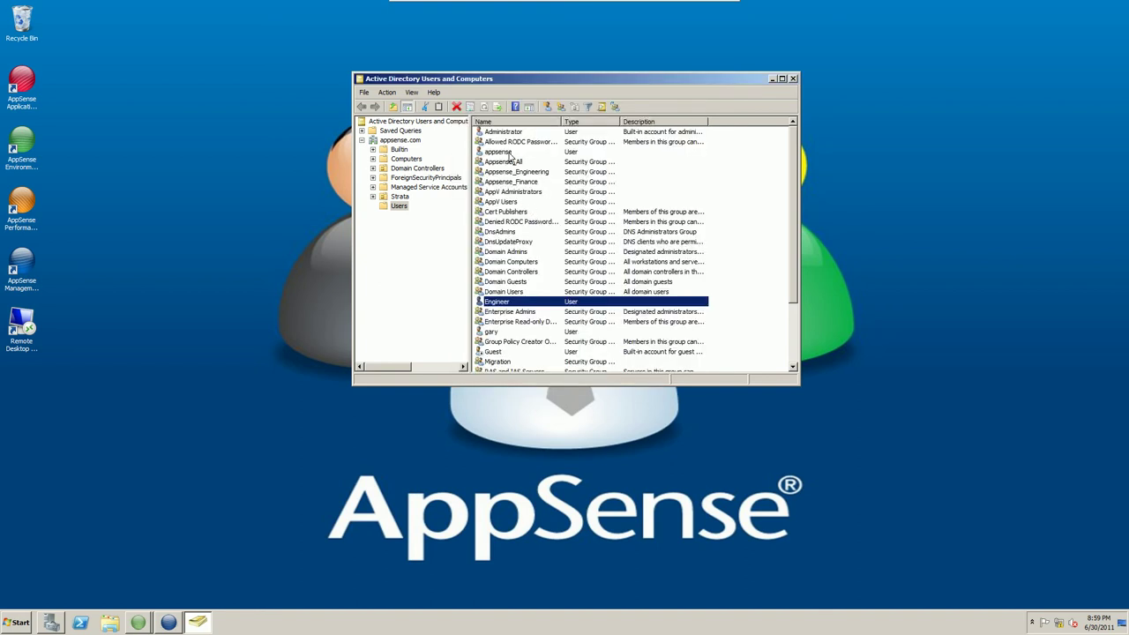
Paste \\192.168.0.100\profile\mandatory as the appsense user's profile path and click OK.
double_click(509, 154)
left_click(561, 119)
right_click(592, 151)
left_click(628, 188)
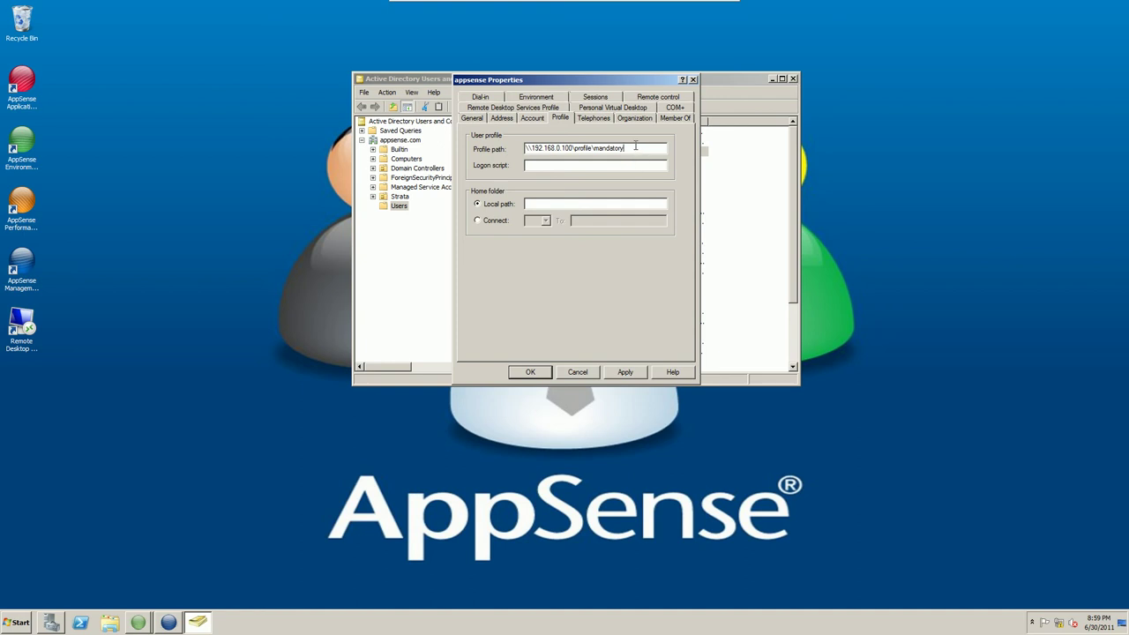
left_click(534, 371)
Reconnect Remote Desktop to the XP machine at 192.168.0.102 and sign in with the user's password.
left_click(772, 79)
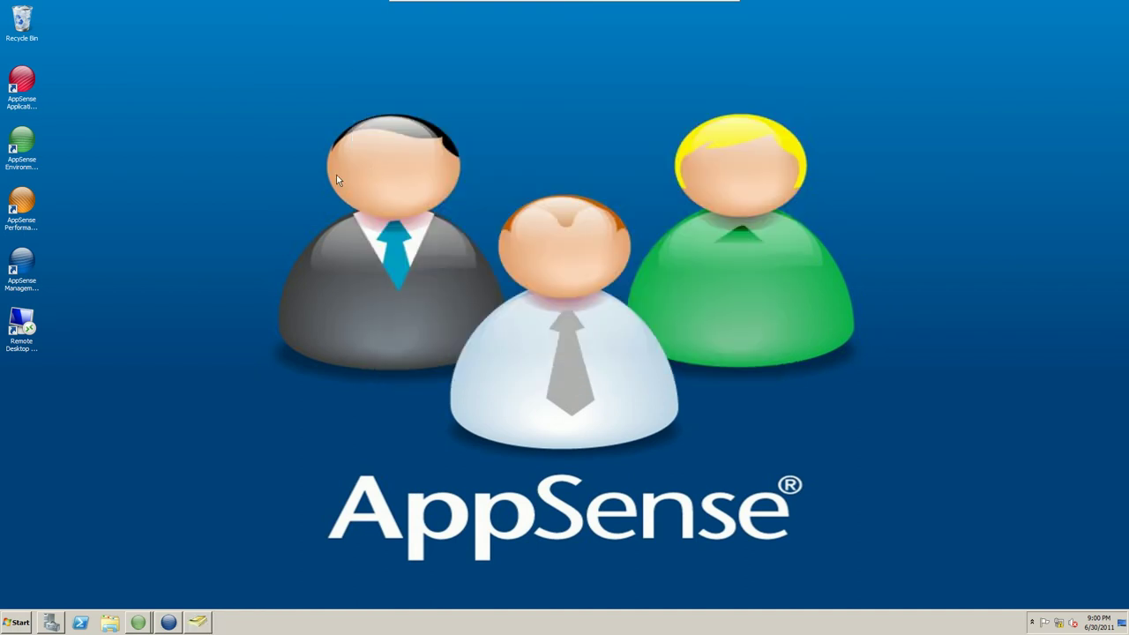
double_click(22, 324)
left_click(612, 255)
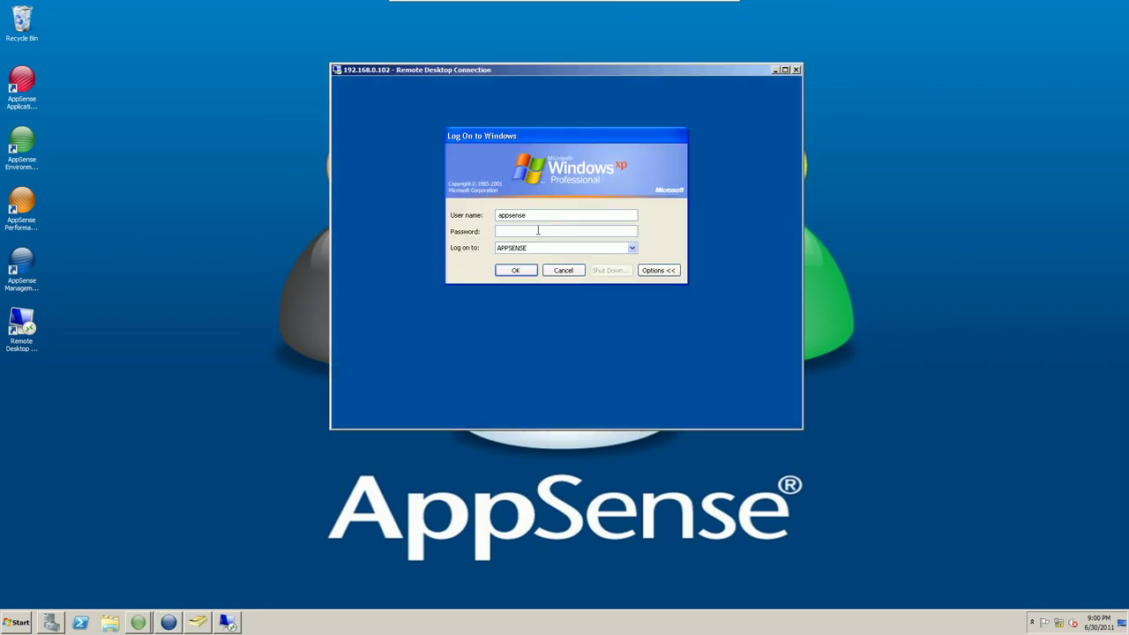
type("password")
key("Return")
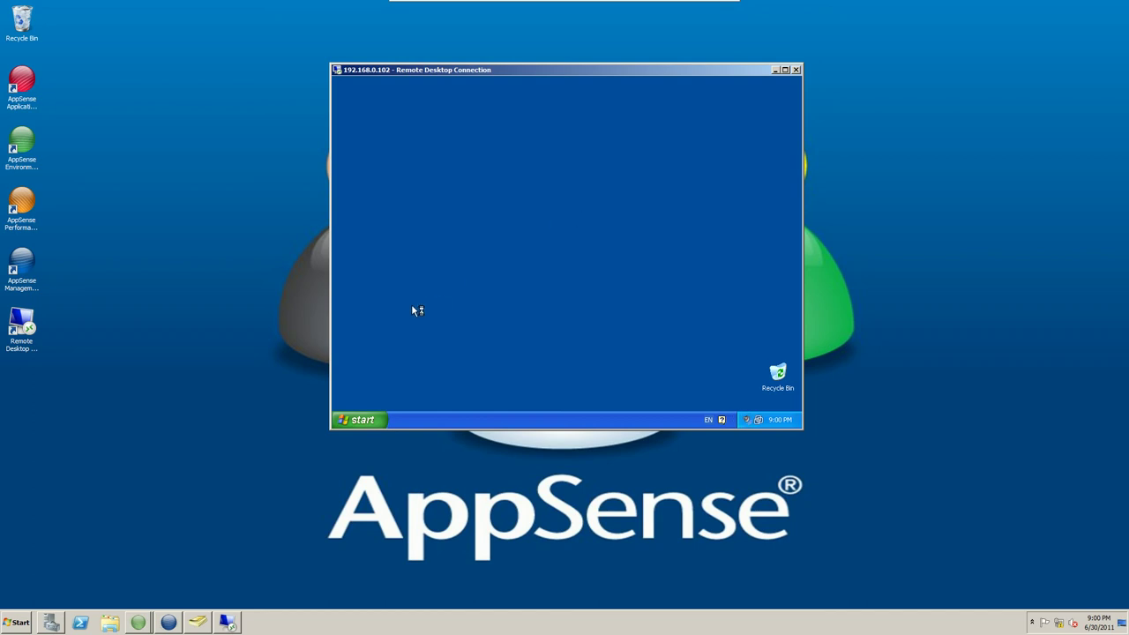
left_click(361, 419)
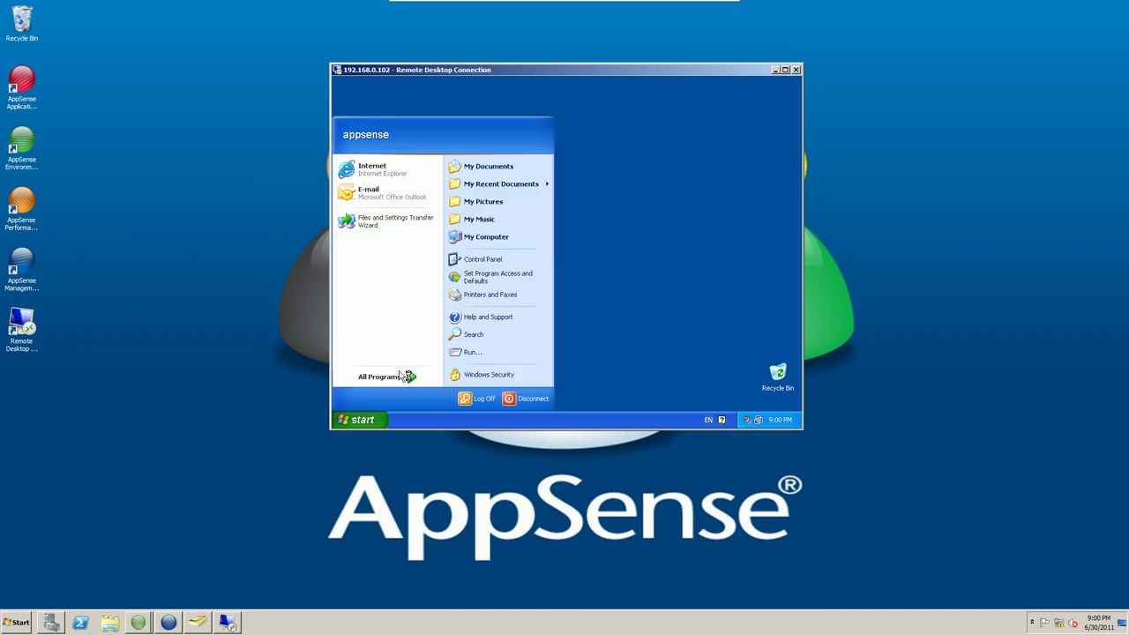
left_click(484, 238)
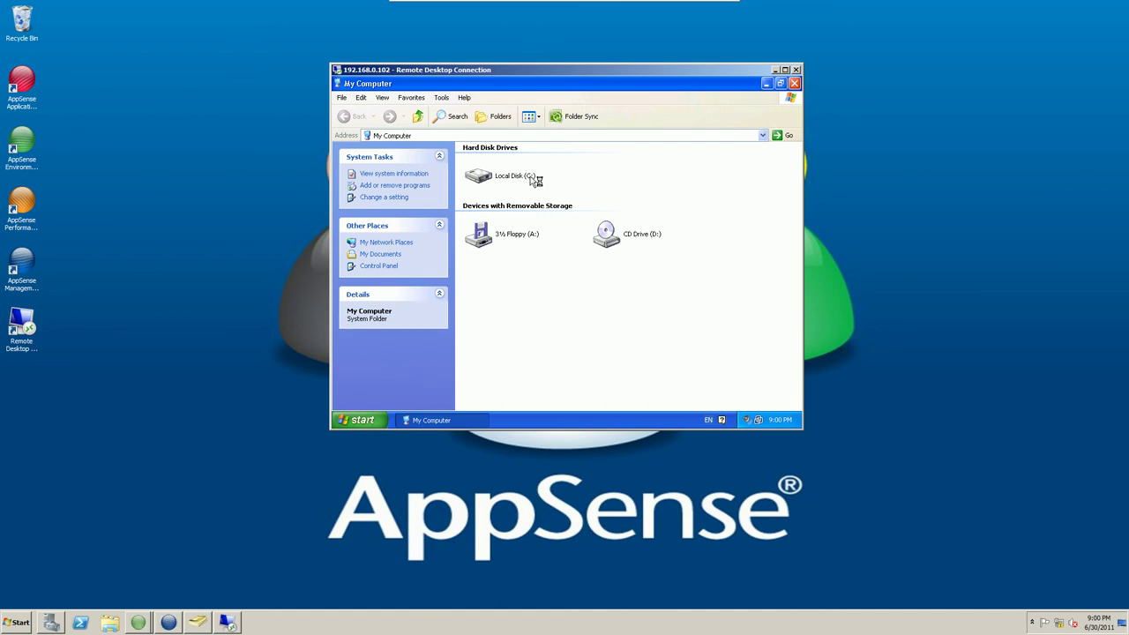
double_click(484, 179)
double_click(610, 194)
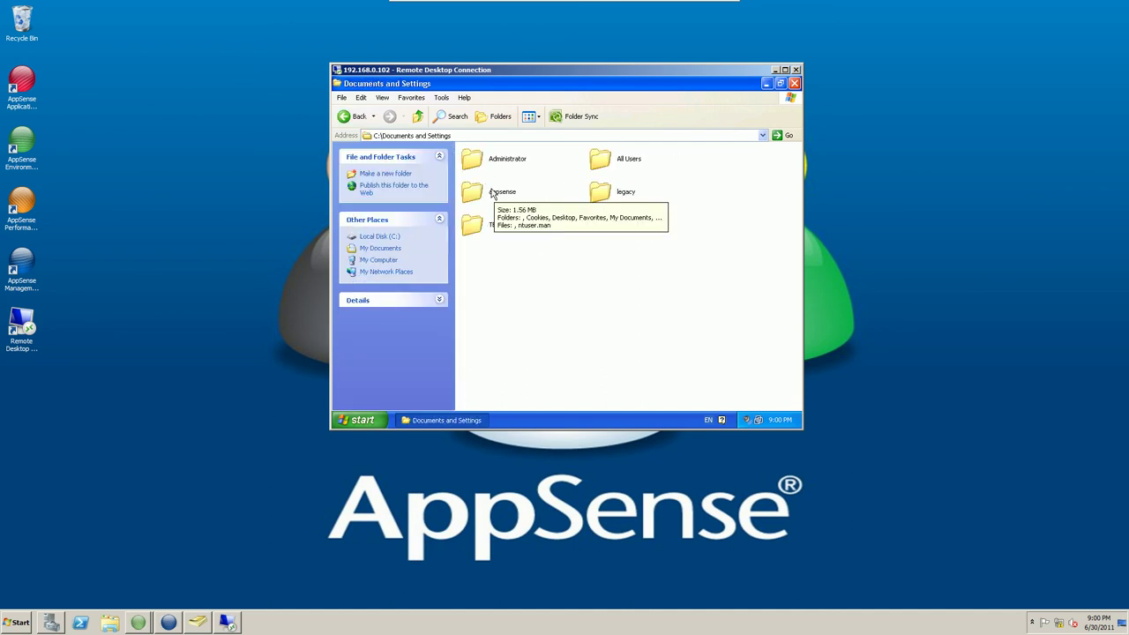
double_click(493, 193)
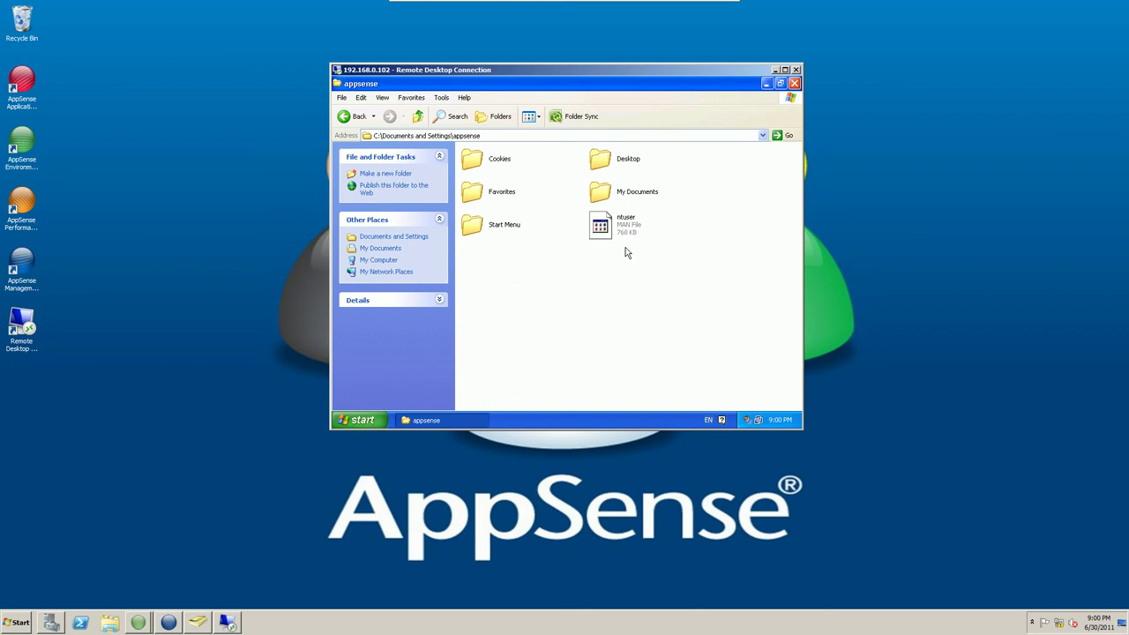
left_click(794, 83)
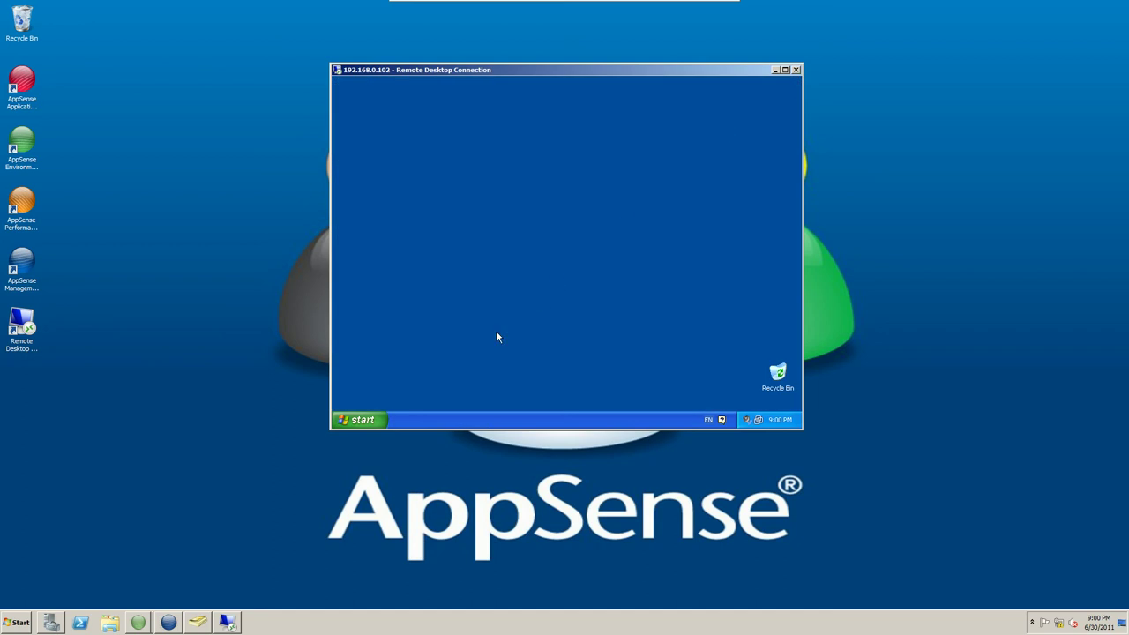
Launch Excel 2007 from All Programs > Microsoft Office in the XP session.
left_click(351, 421)
mouse_move(383, 379)
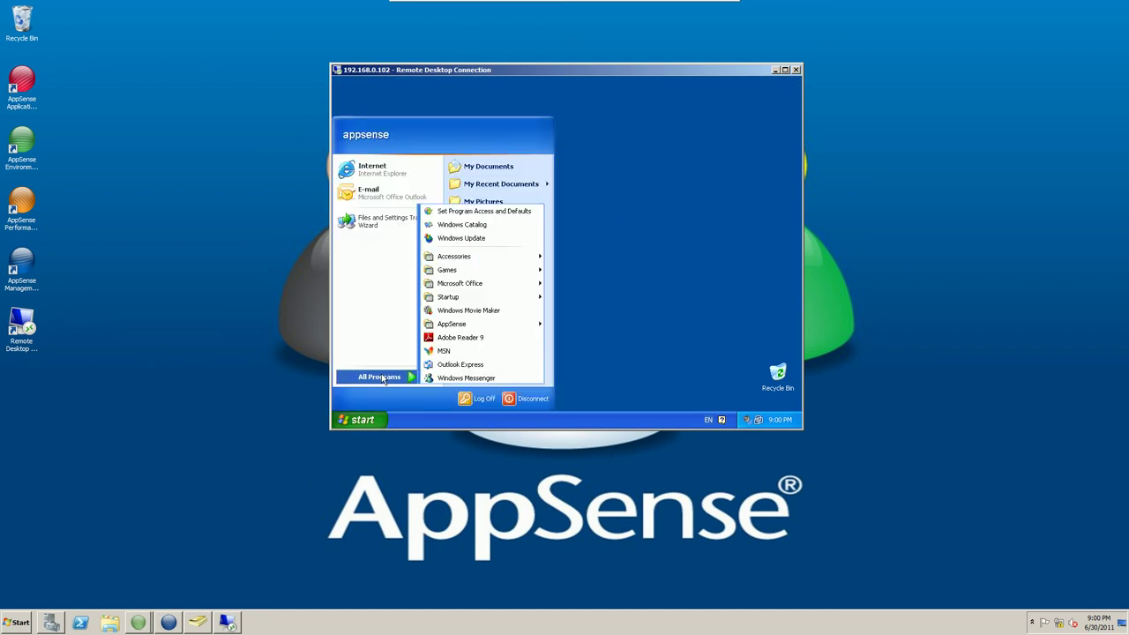
mouse_move(498, 283)
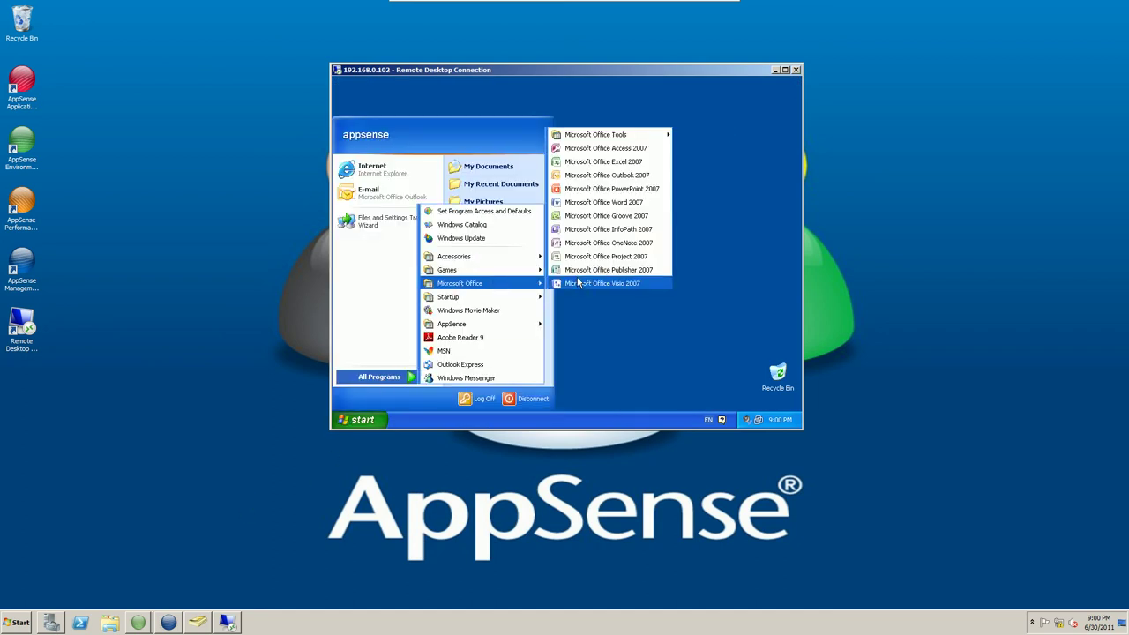
left_click(613, 161)
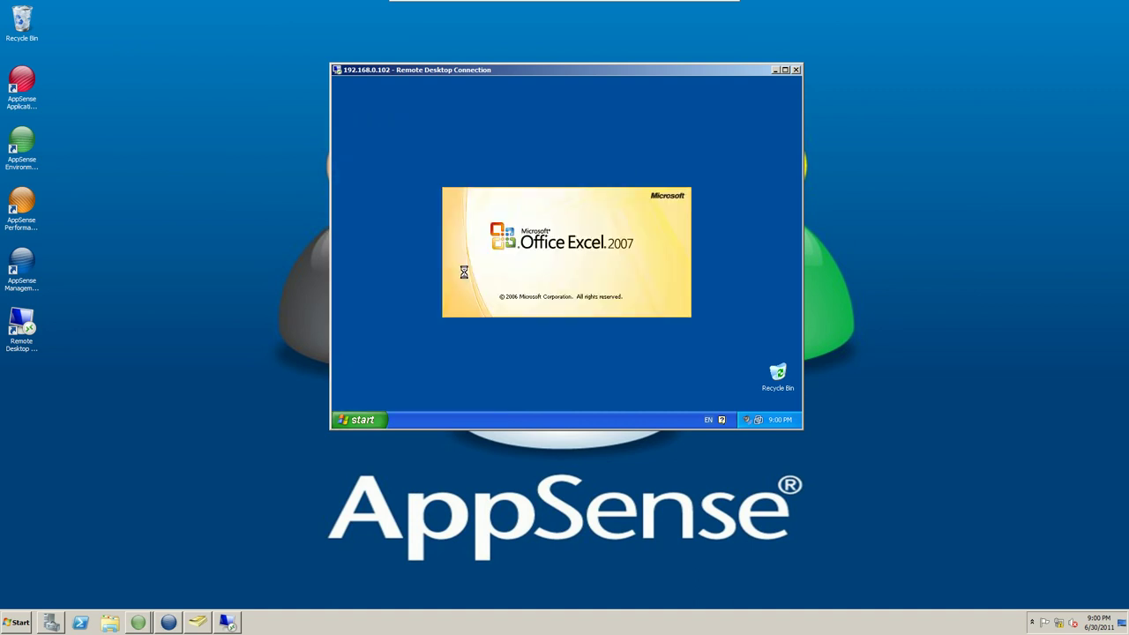
Open the Run dialog from the XP Start menu.
left_click(370, 418)
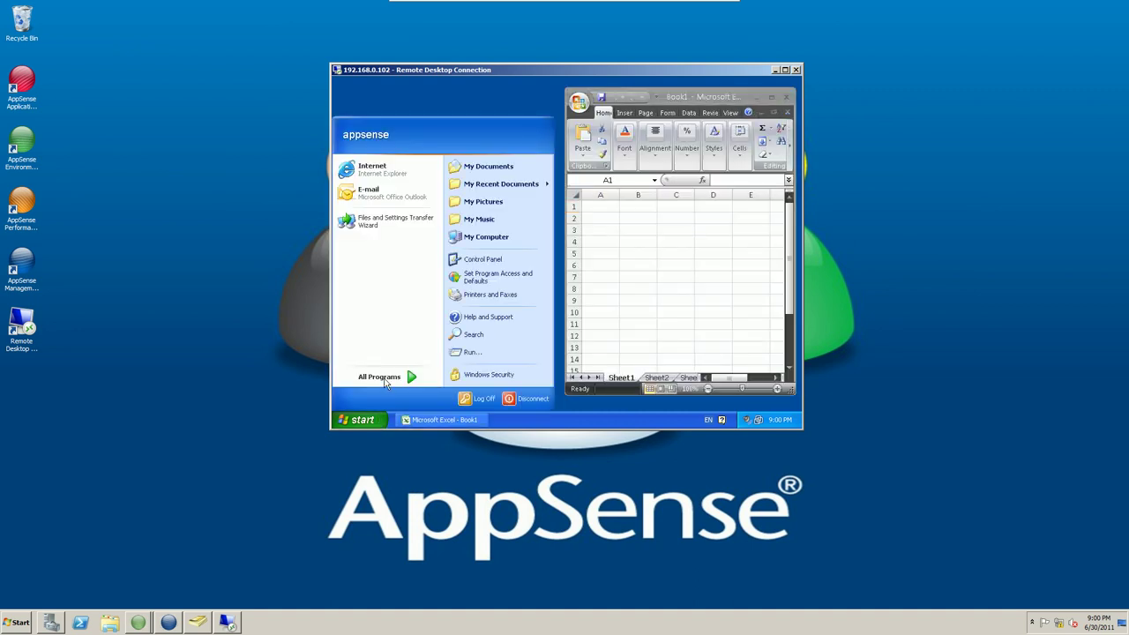
mouse_move(386, 379)
mouse_move(516, 256)
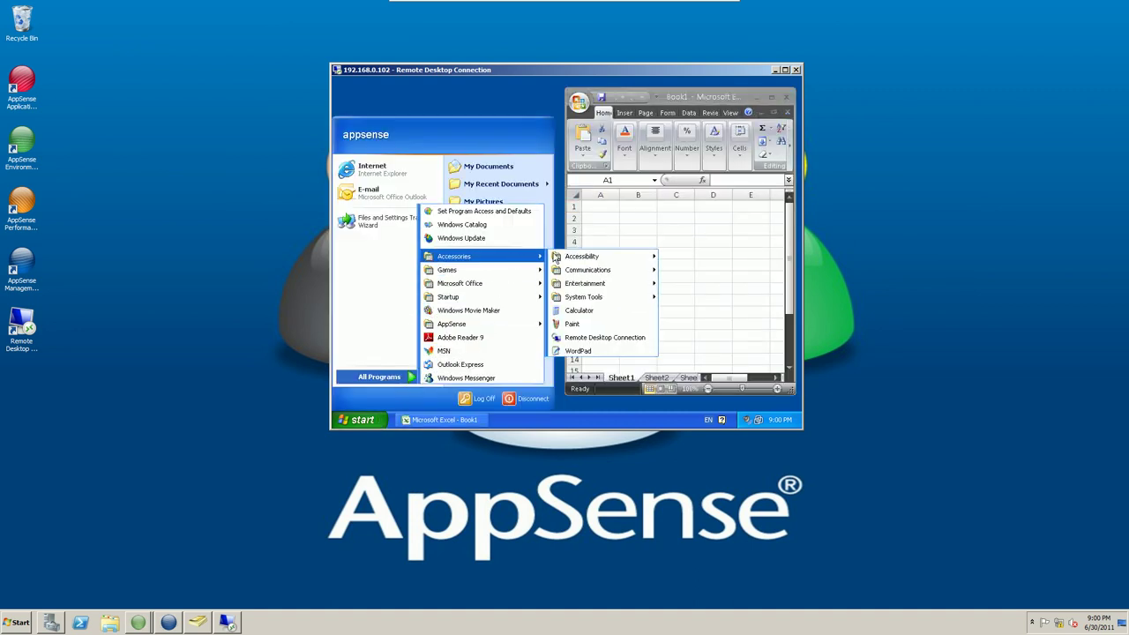
mouse_move(579, 261)
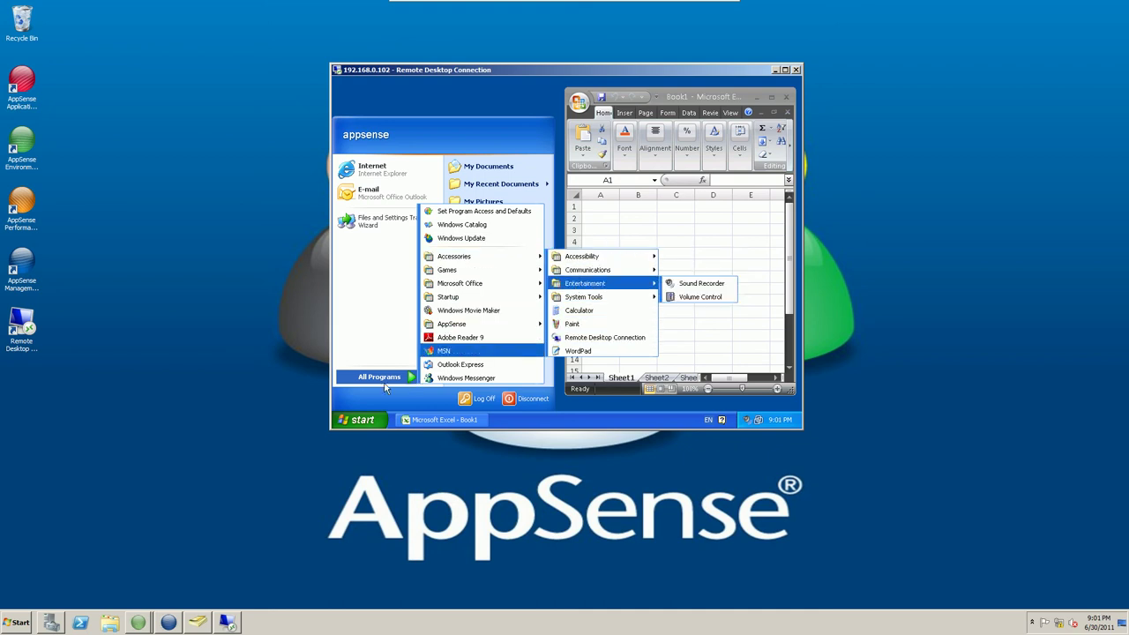
left_click(473, 353)
Run 'notepad' to open a blank document, then test-type a few characters and erase them.
type("otepa")
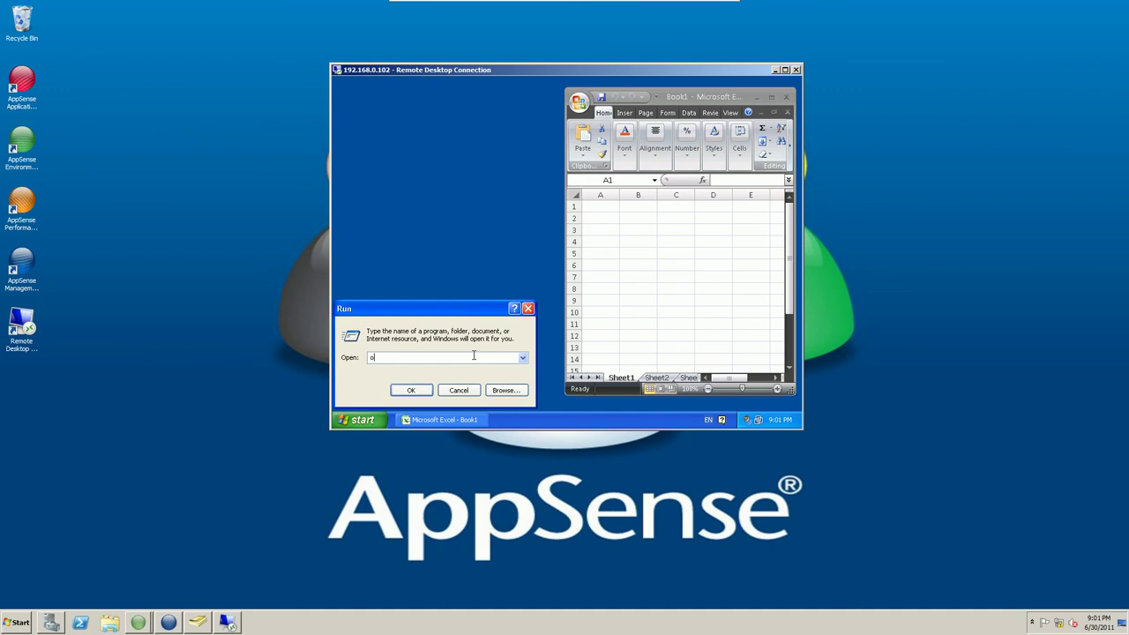
key("BackSpace")
key("BackSpace")
key("BackSpace")
key("BackSpace")
key("BackSpace")
type("notepad")
key("Return")
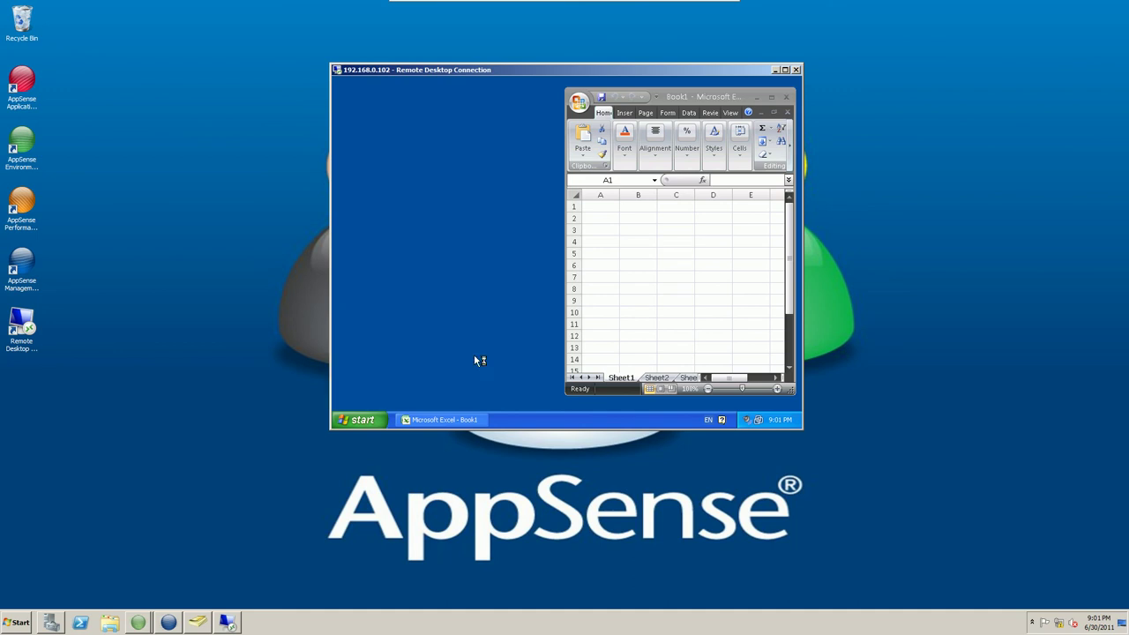
type("cvb")
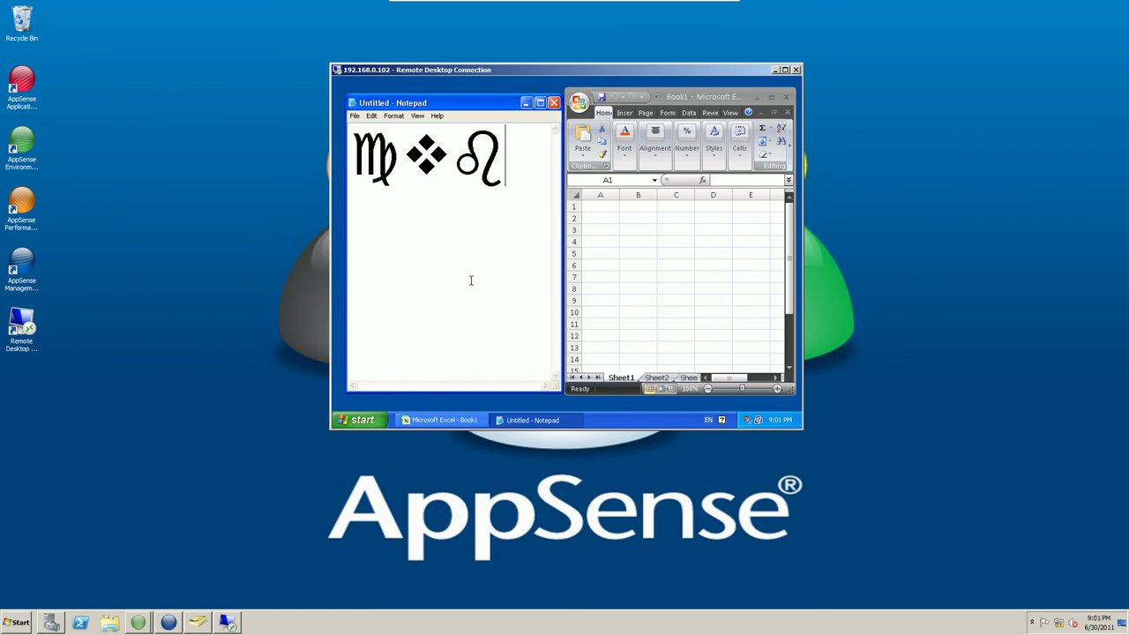
type("vc")
key("BackSpace")
key("BackSpace")
key("BackSpace")
key("BackSpace")
key("BackSpace")
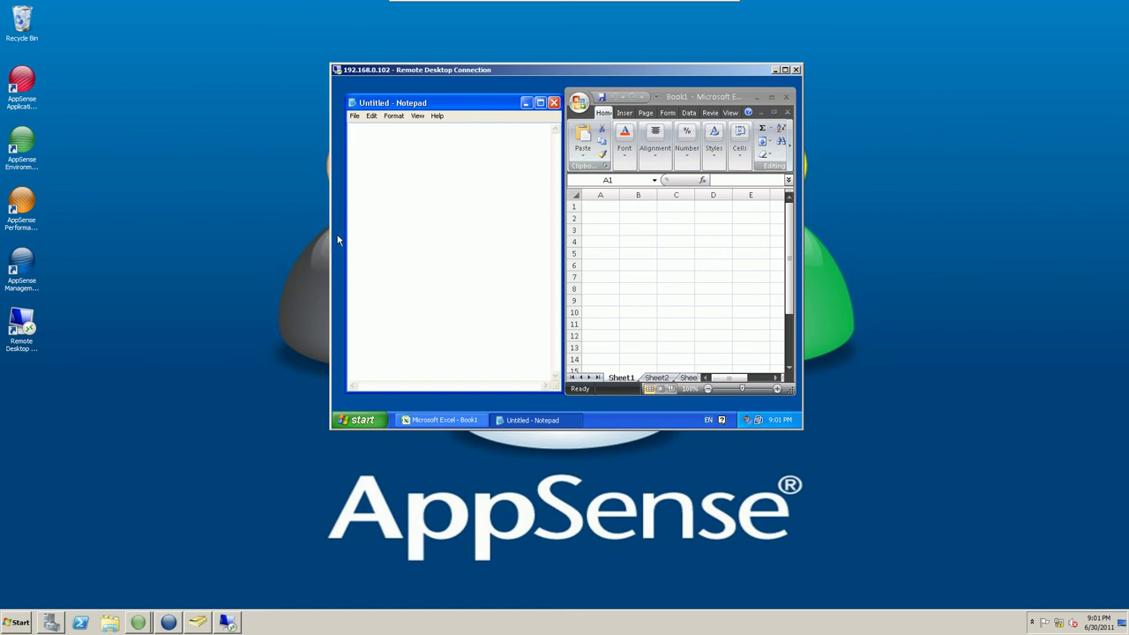
Connect Remote Desktop to 192.168.0.101, sign in with the appsense user's password, and move the window left.
double_click(25, 326)
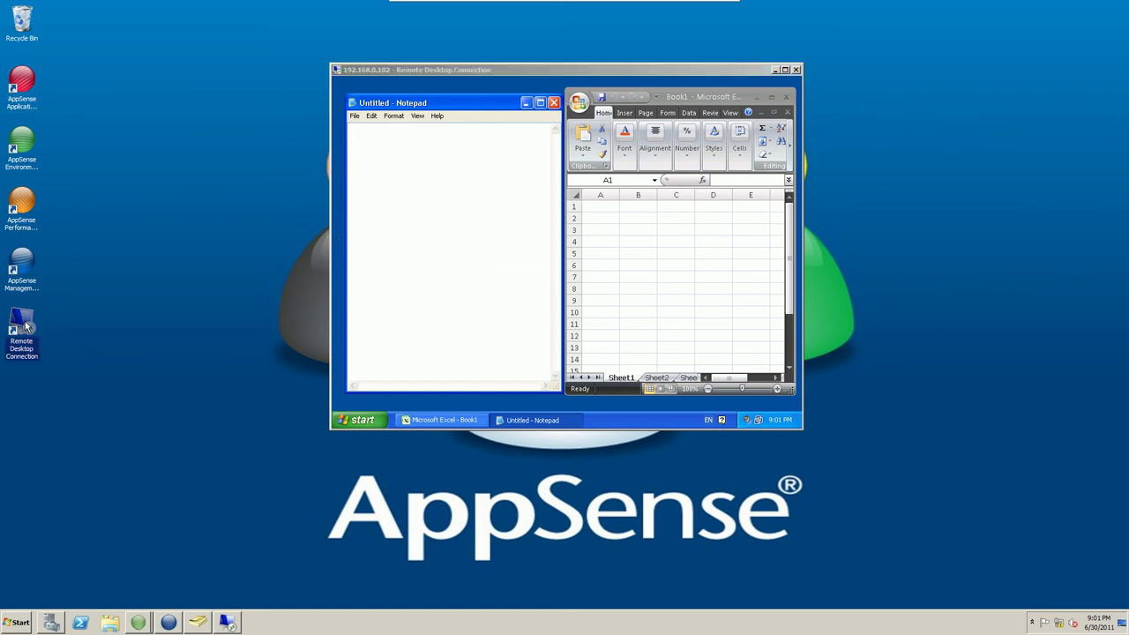
left_click(568, 192)
key("BackSpace")
type("192.168.0.101")
key("Return")
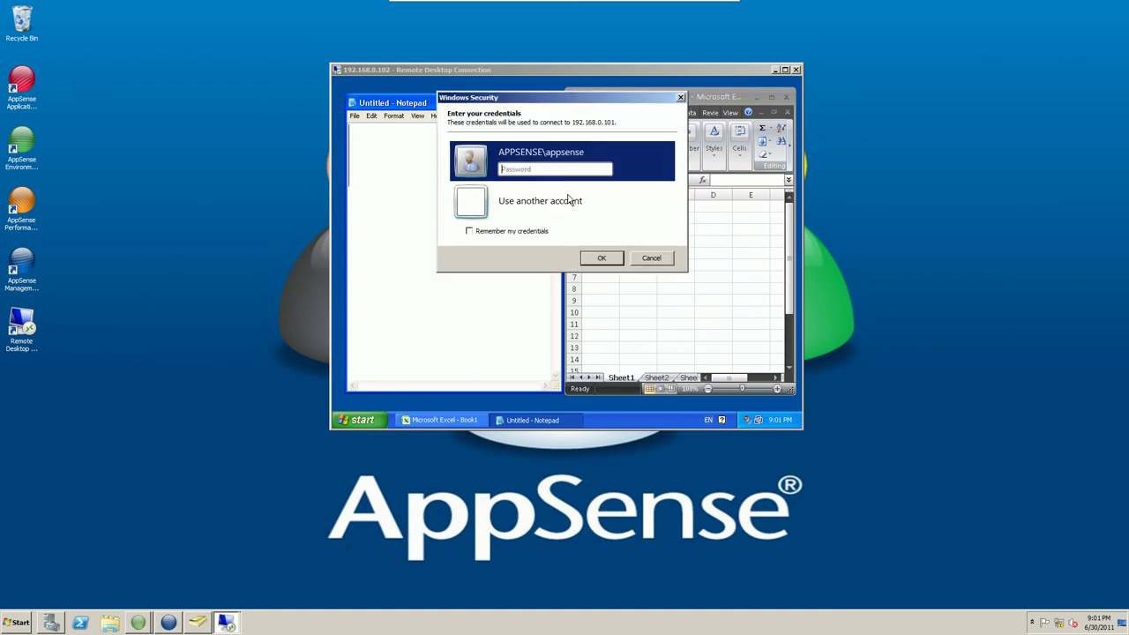
type("appsense")
key("Return")
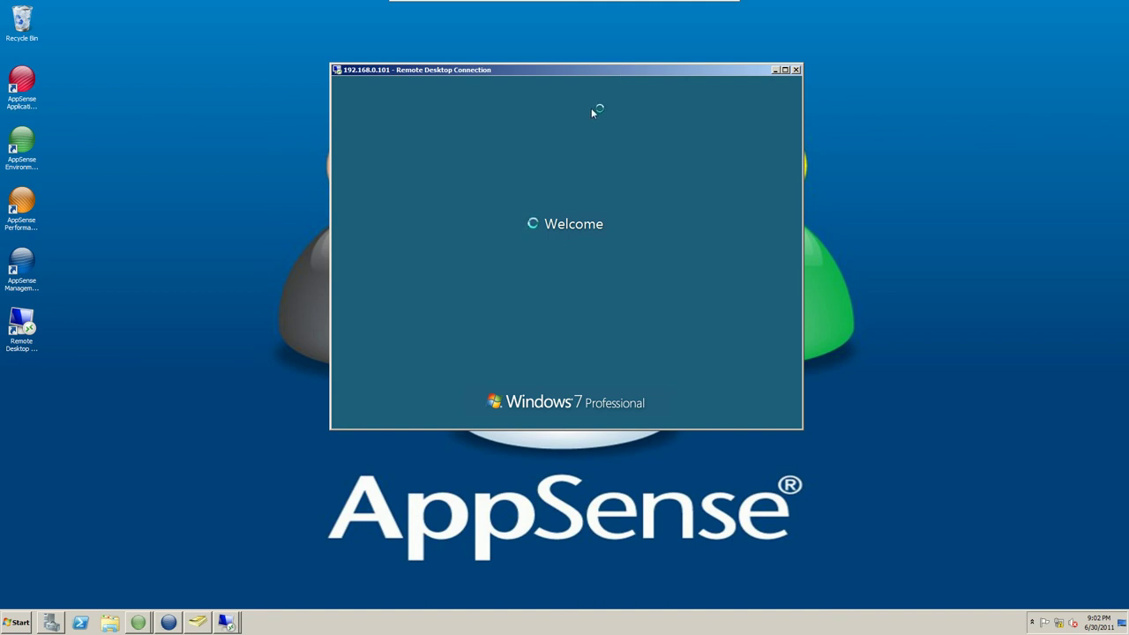
left_click_drag(679, 74, 504, 44)
Close Excel and Notepad in the Windows XP (192.168.0.102) session.
left_click(722, 133)
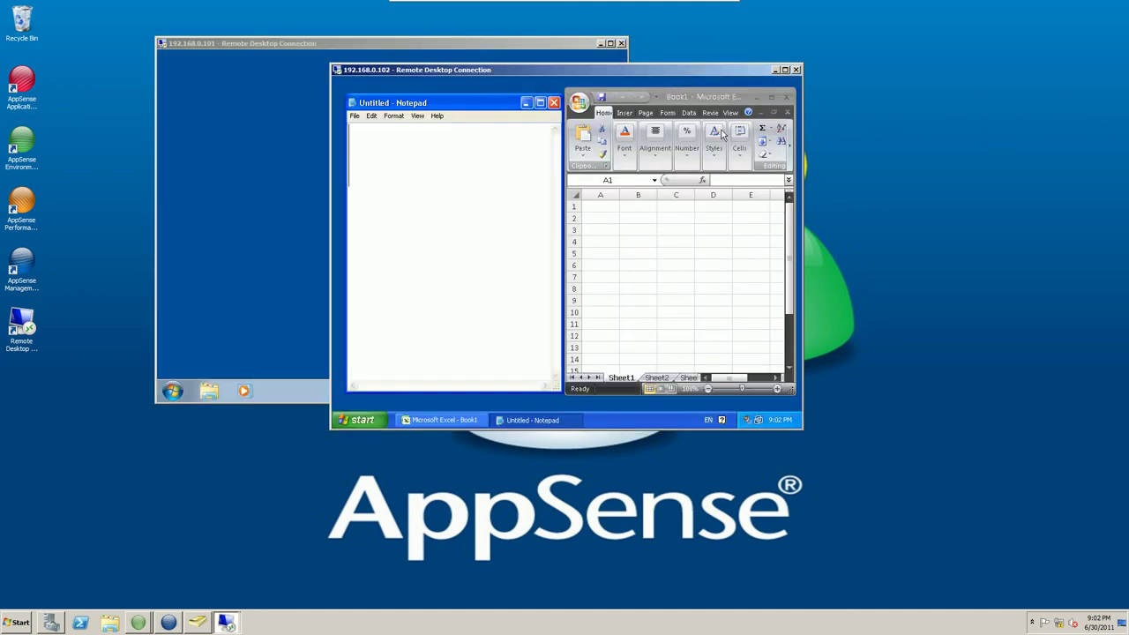
left_click(455, 46)
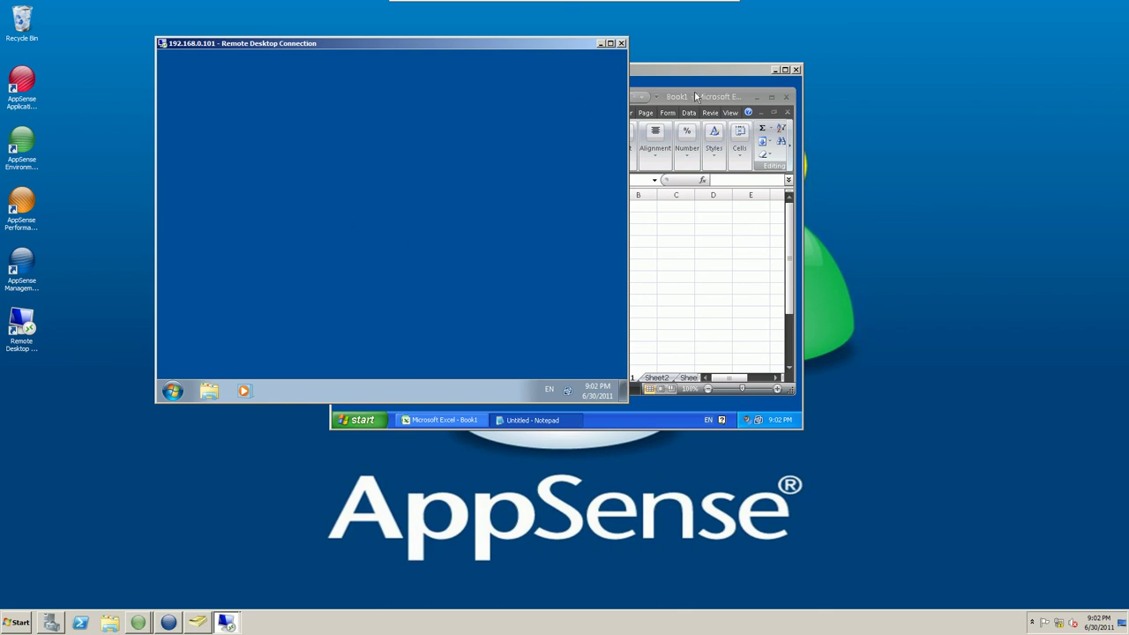
left_click(737, 91)
left_click(787, 99)
left_click(554, 103)
Launch Excel 2007 from All Programs > Microsoft Office in the Windows 7 session.
left_click(519, 45)
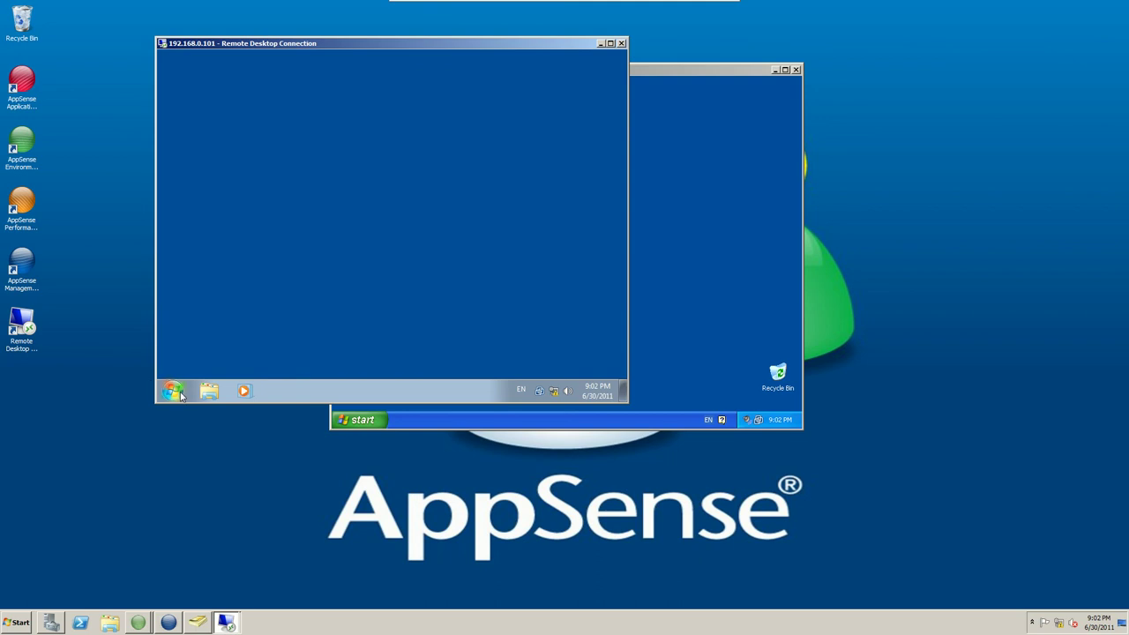
left_click(172, 390)
left_click(227, 345)
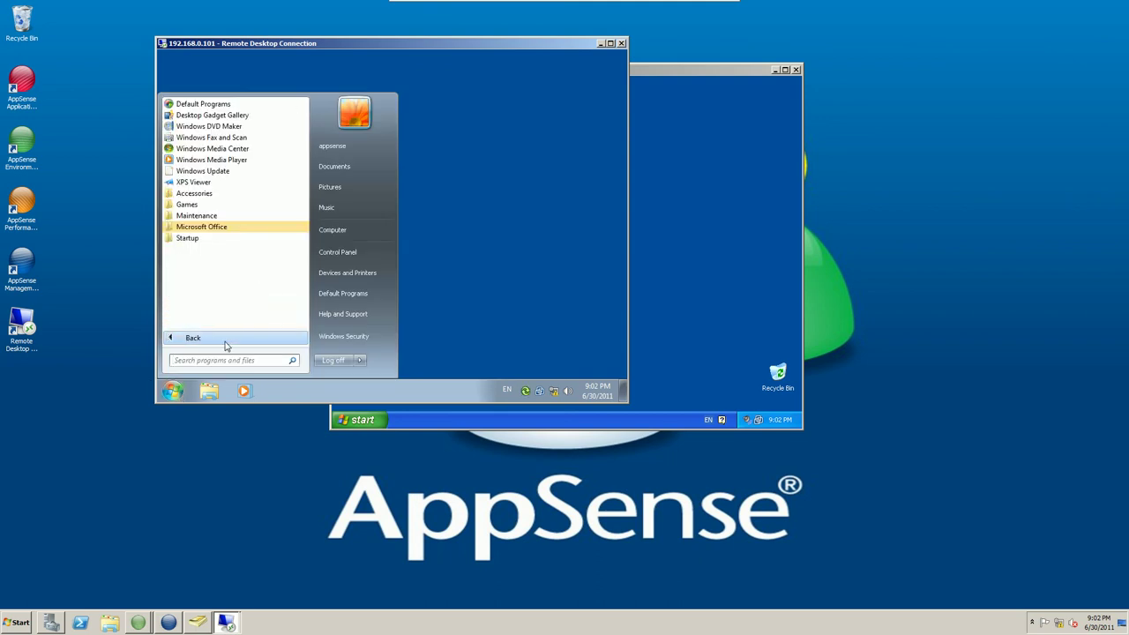
left_click(220, 232)
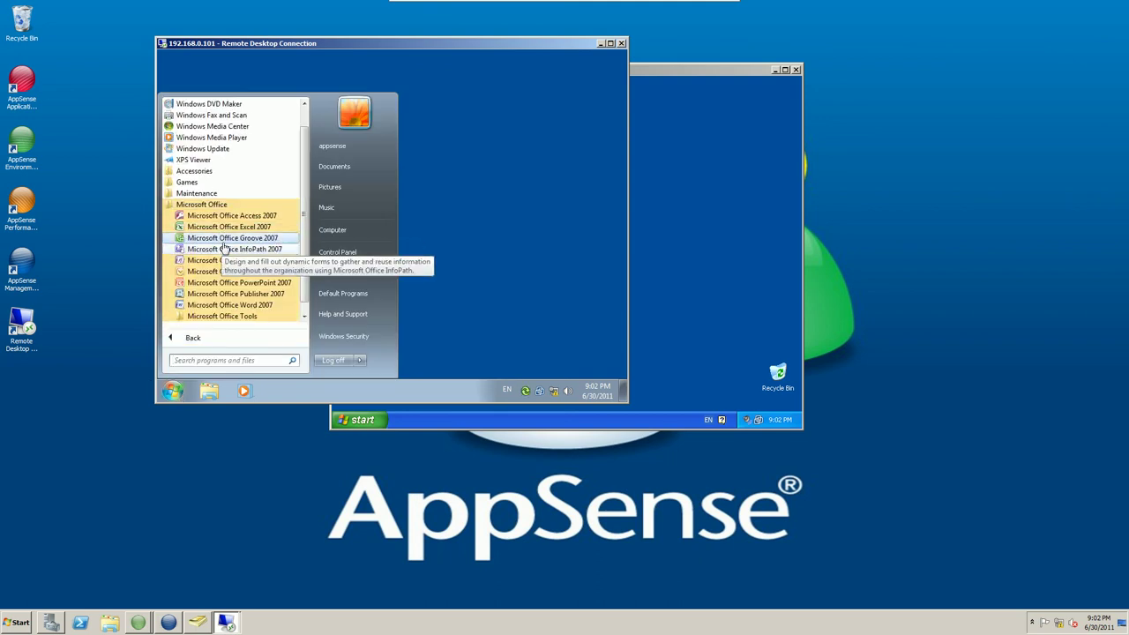
left_click(219, 230)
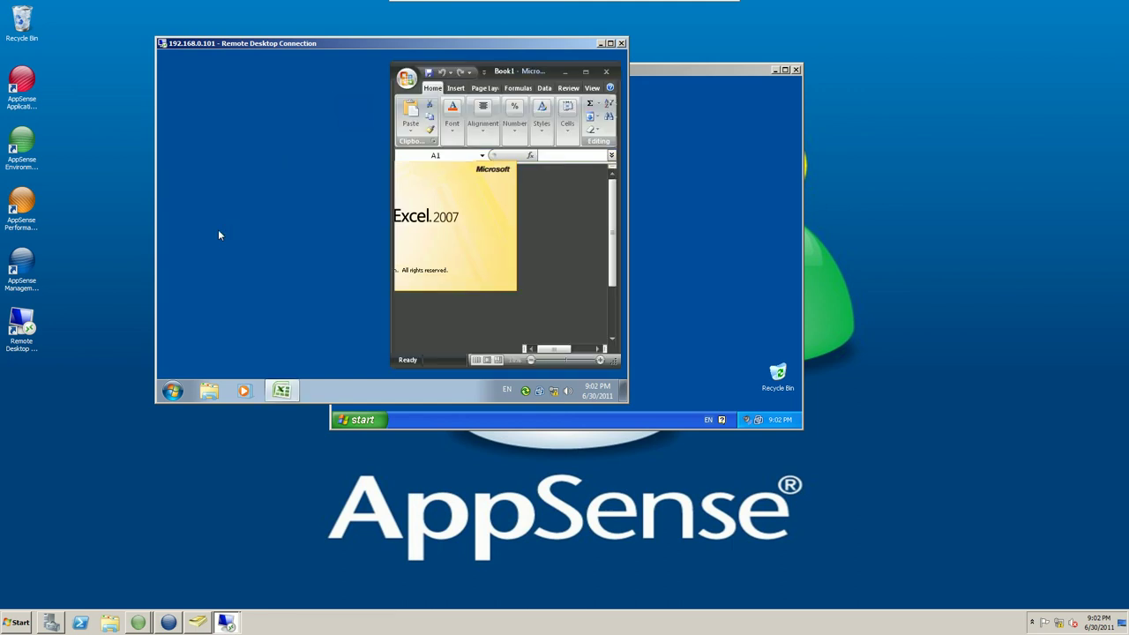
left_click(174, 391)
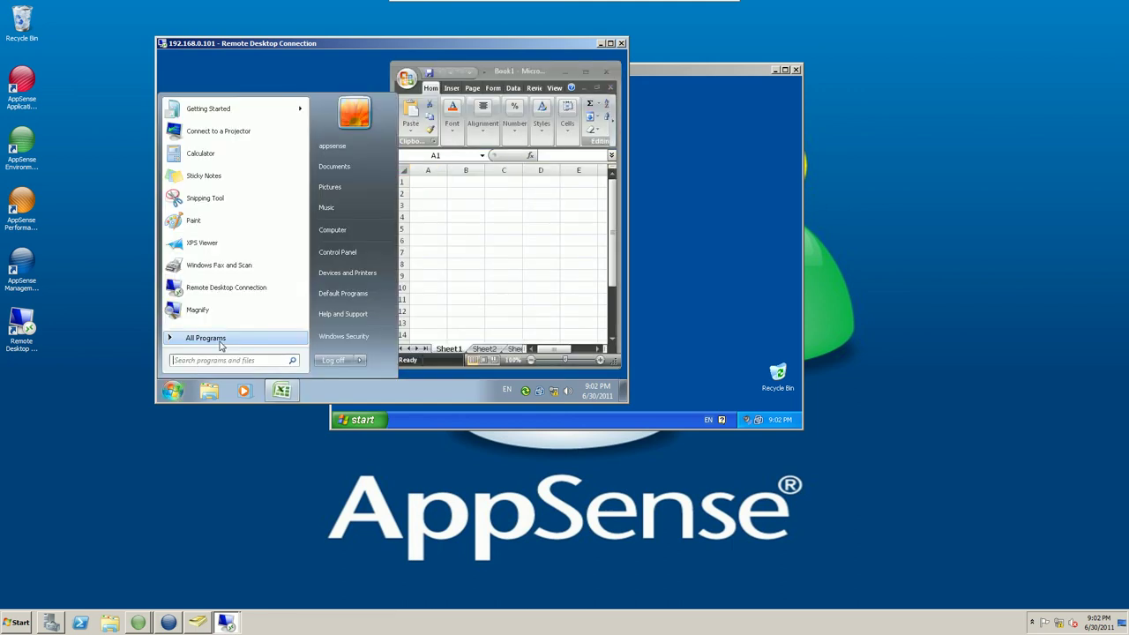
left_click(219, 344)
left_click(212, 361)
Launch Notepad from Start search and test-type letters to check the migrated Wingdings font.
type("wordp")
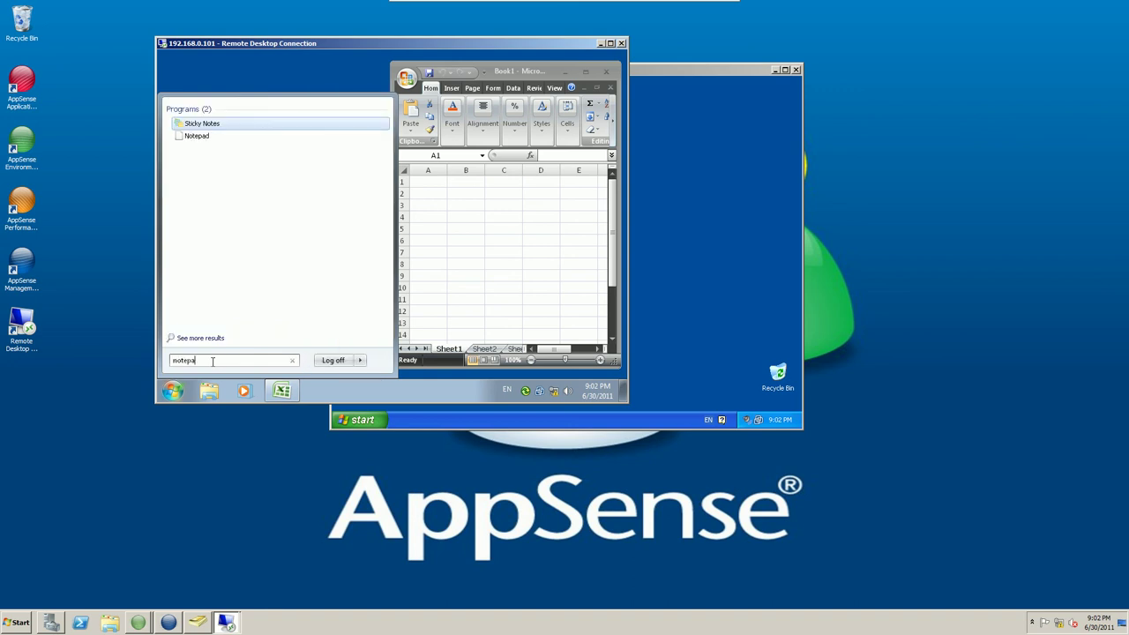
key("Return")
type("ffdgf")
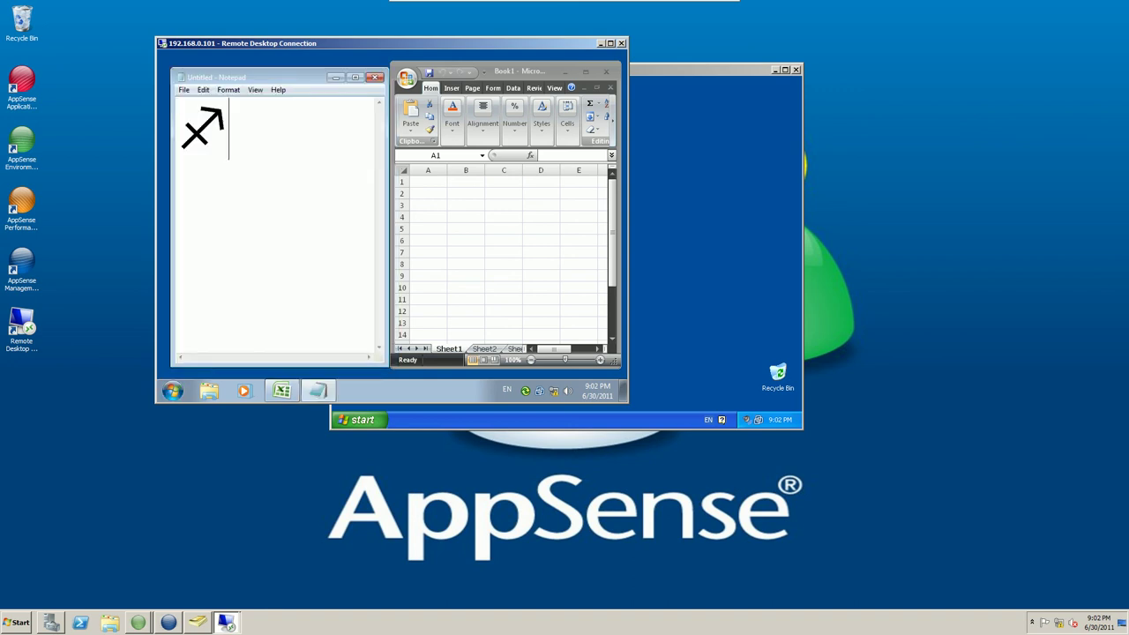
key("BackSpace")
key("BackSpace")
key("BackSpace")
key("BackSpace")
key("BackSpace")
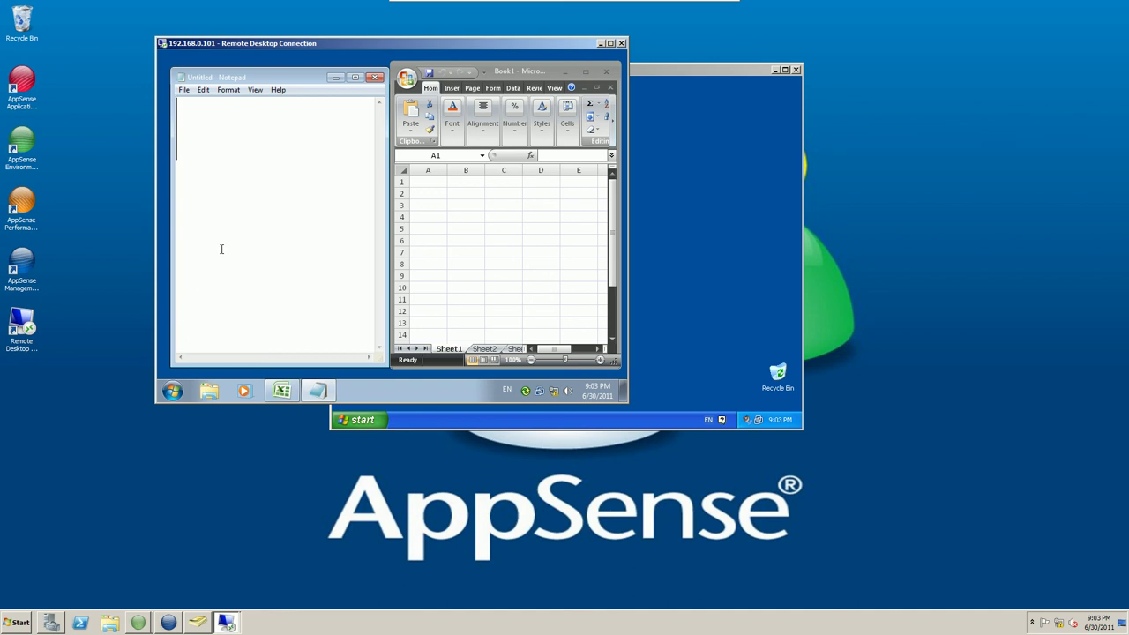
left_click(499, 71)
Shrink Excel into the lower area and place a wider, shorter Notepad above it.
left_click_drag(388, 67, 166, 199)
left_click(253, 78)
left_click_drag(378, 363, 606, 187)
Change Notepad's font from Wingdings 72 to Arial, size 12.
left_click(228, 90)
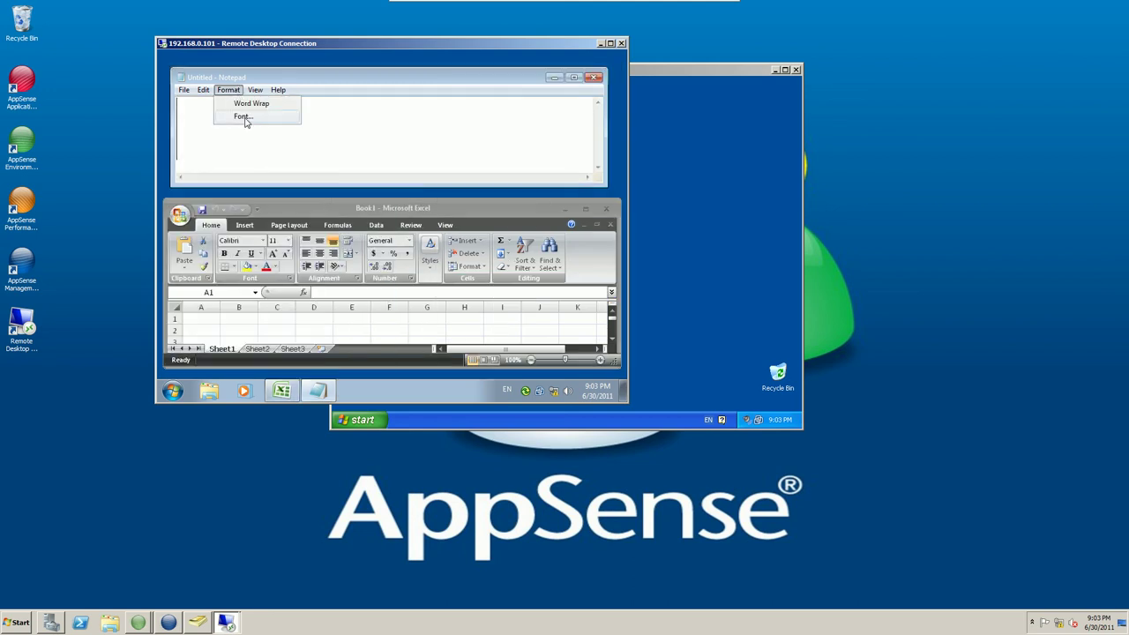
left_click(242, 113)
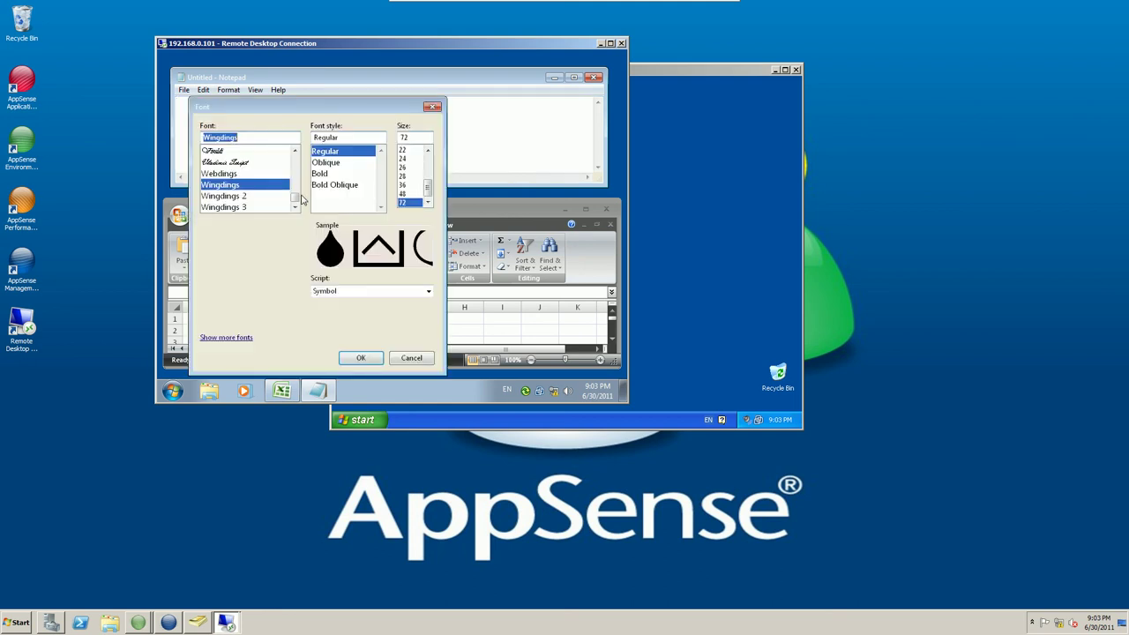
left_click(225, 174)
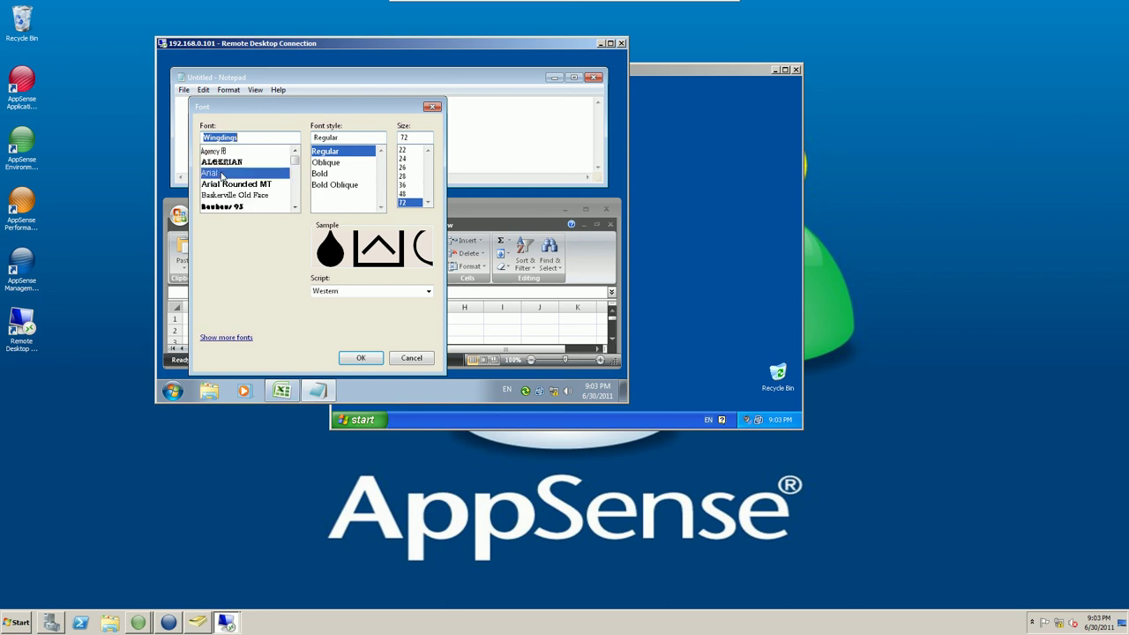
scroll(405, 181, "up", 3)
left_click(403, 185)
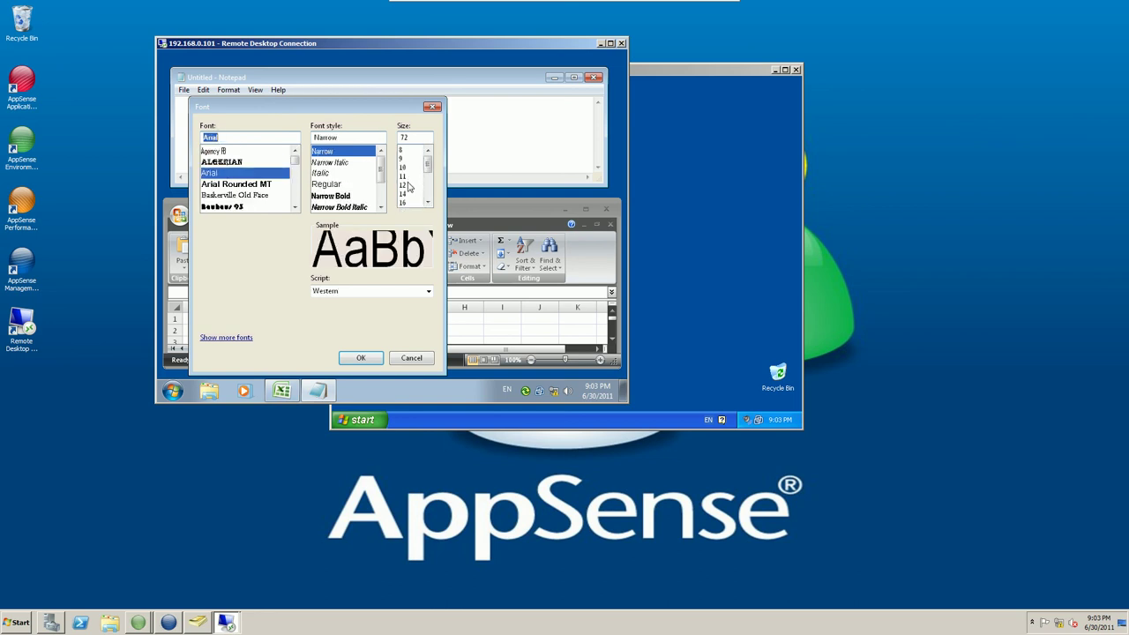
left_click(361, 357)
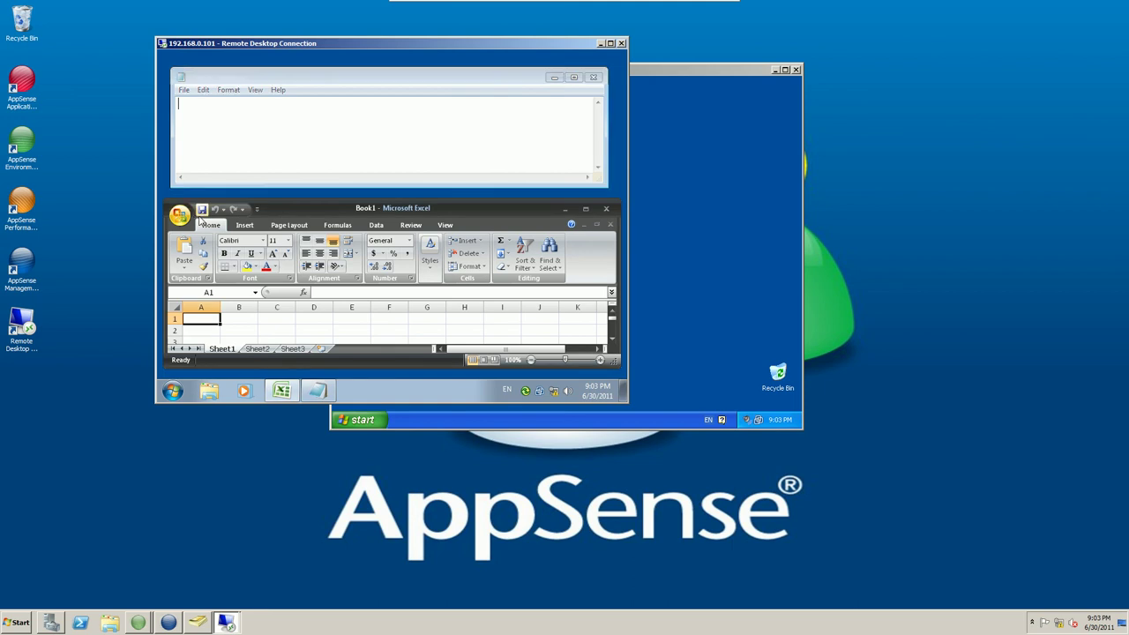
Set Excel Options colour scheme to Blue, then close Excel and Notepad.
left_click(183, 216)
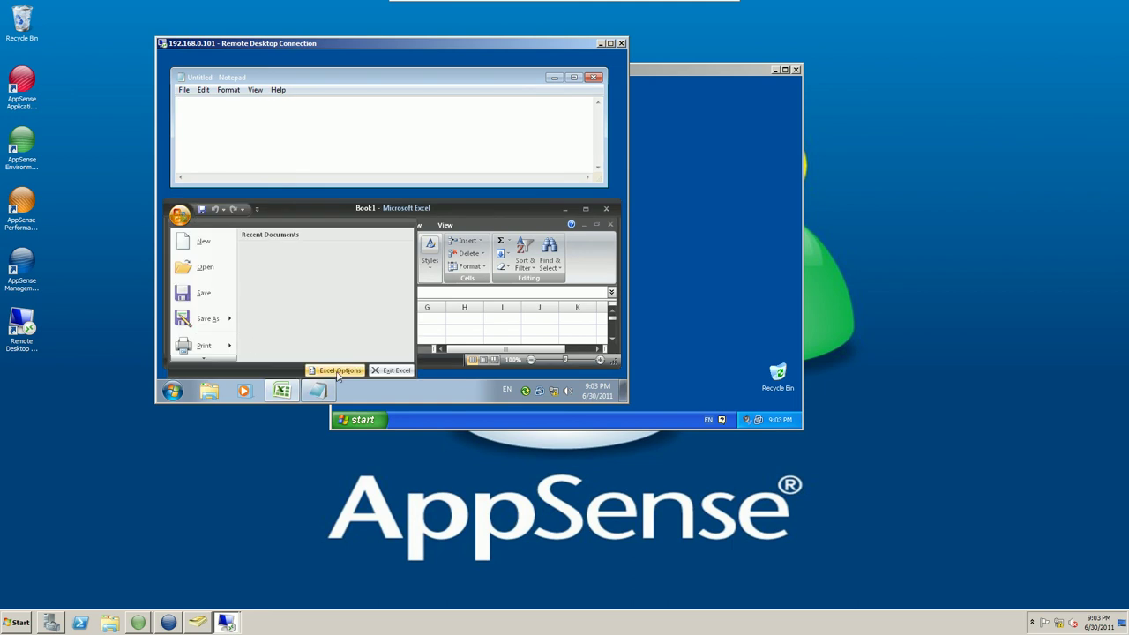
left_click(338, 371)
left_click(337, 163)
left_click(323, 173)
left_click(547, 362)
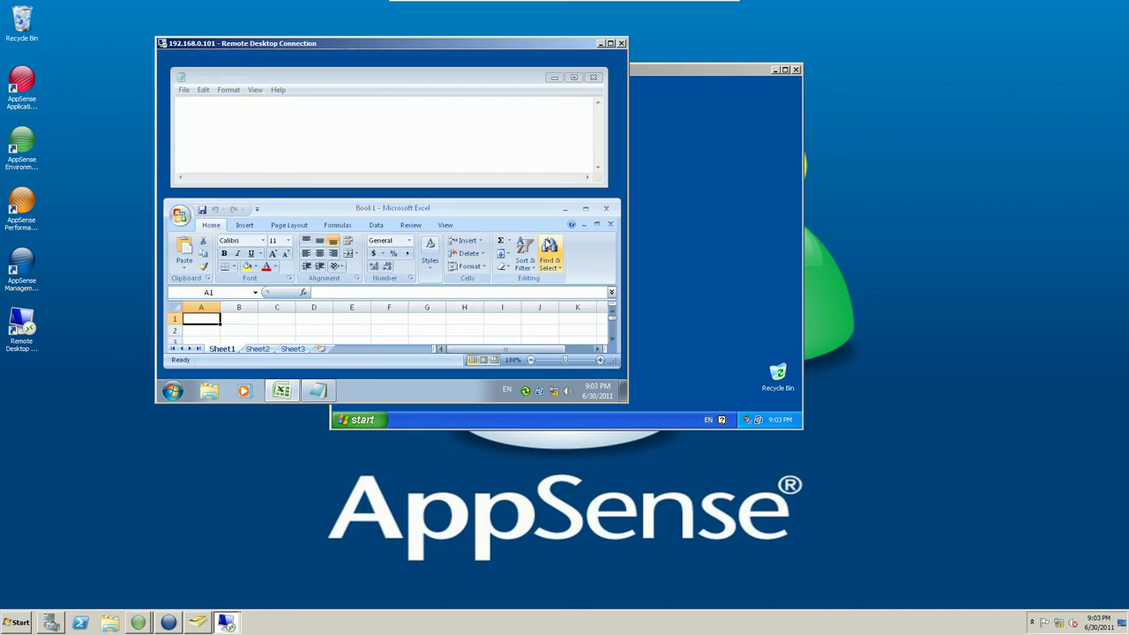
left_click(606, 209)
left_click(593, 78)
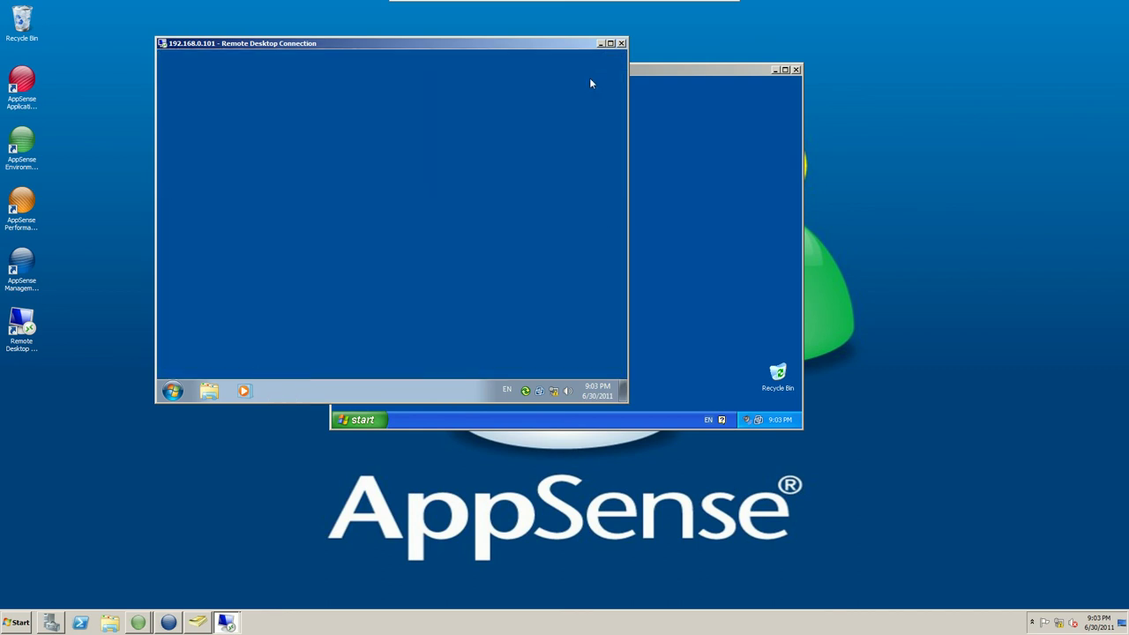
Launch Microsoft Office Excel 2007 from the Start menu in the XP session.
left_click(642, 76)
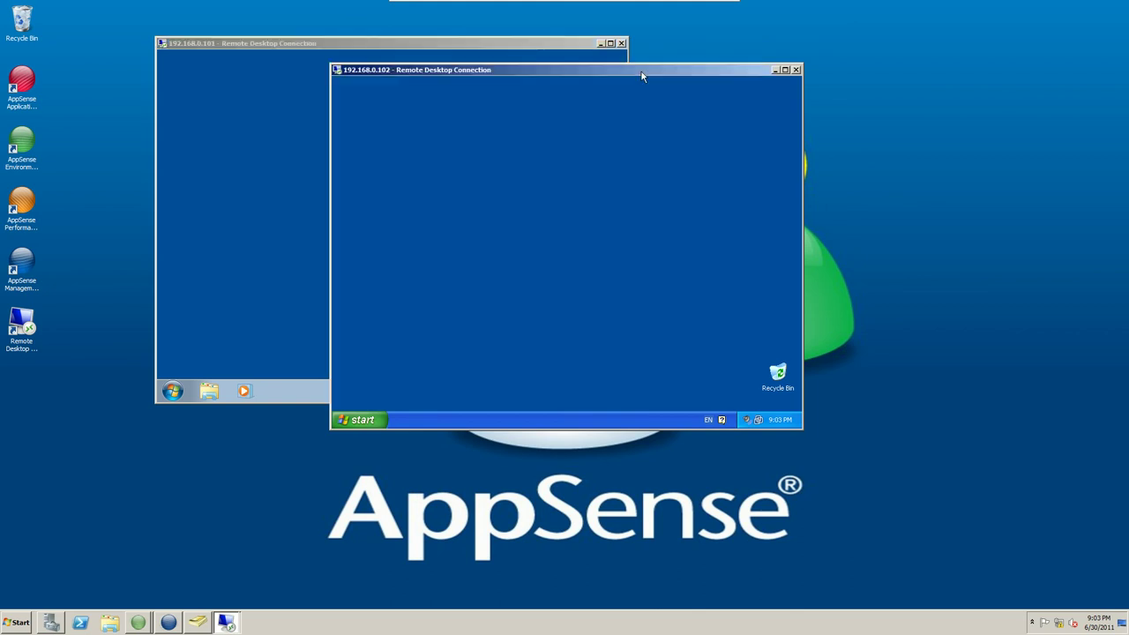
left_click(361, 420)
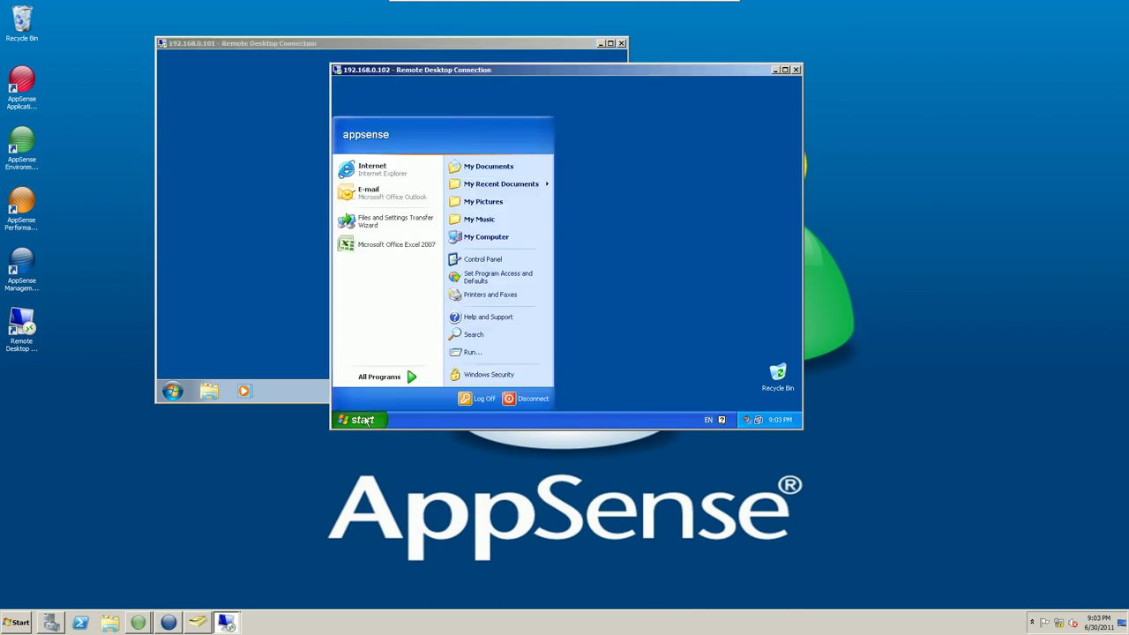
left_click(417, 246)
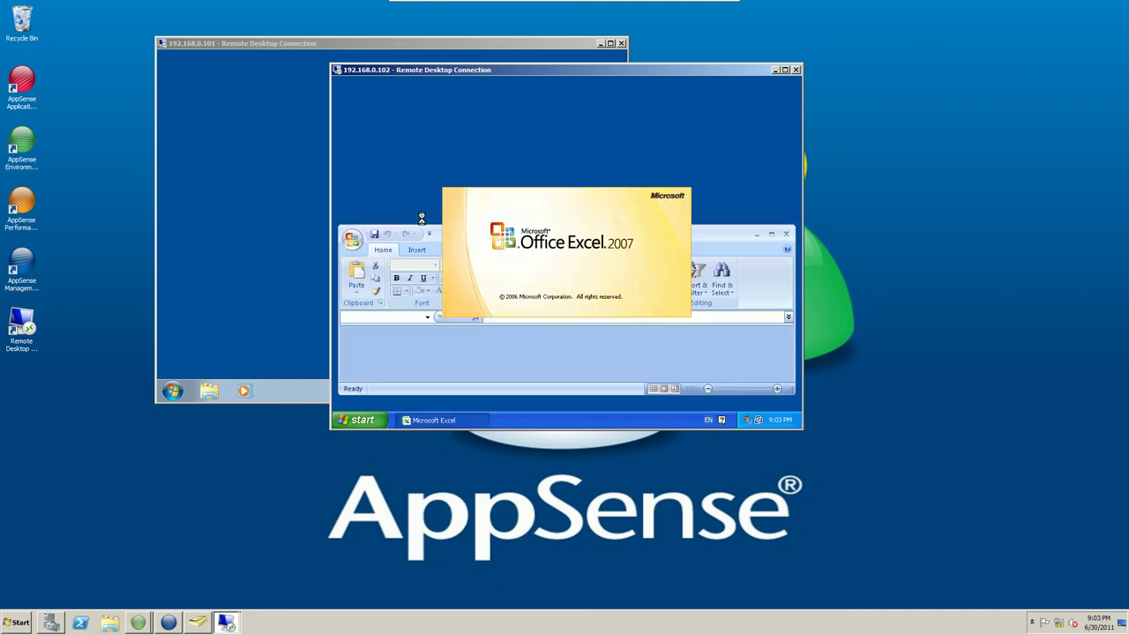
Start Notepad in the XP session by running 'notepad' from Start > Run.
left_click(363, 422)
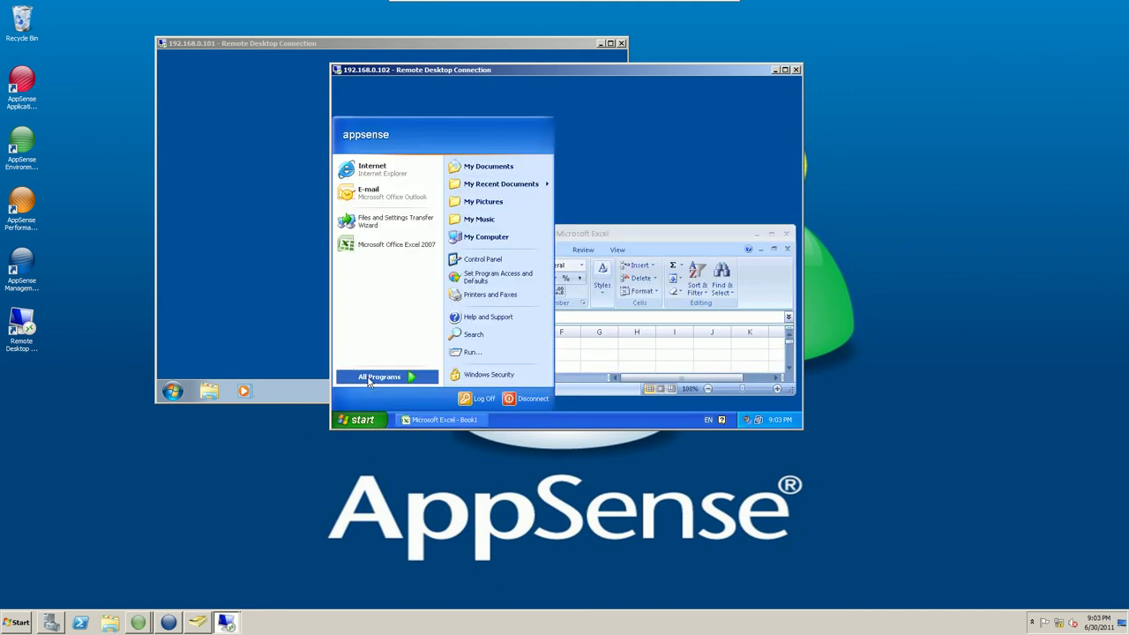
mouse_move(381, 378)
mouse_move(492, 260)
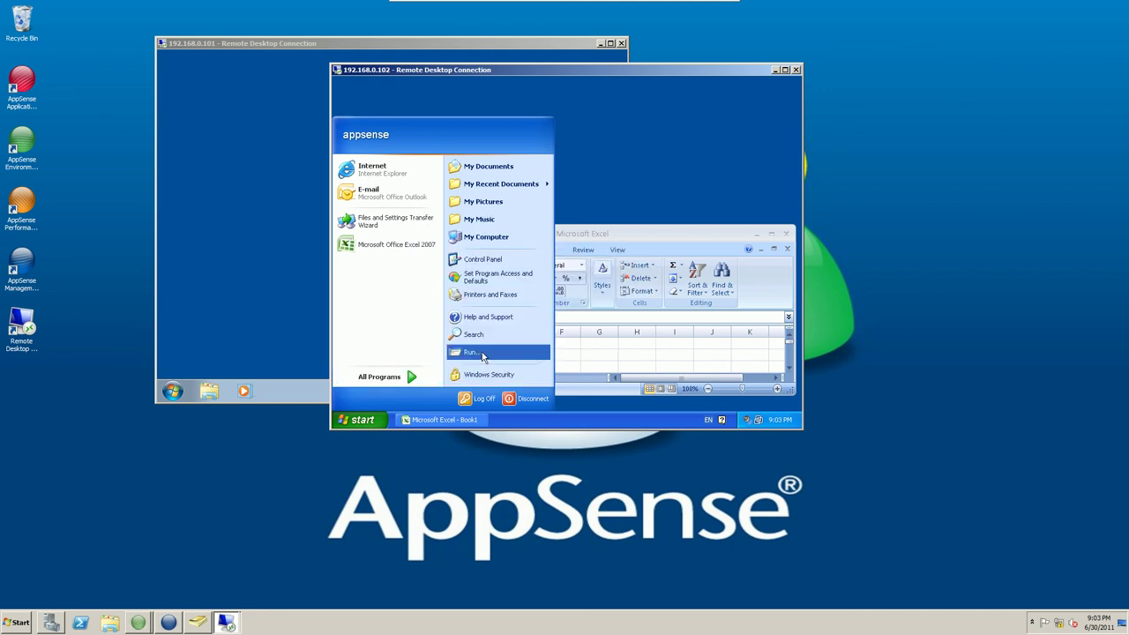
left_click(483, 356)
type("notep")
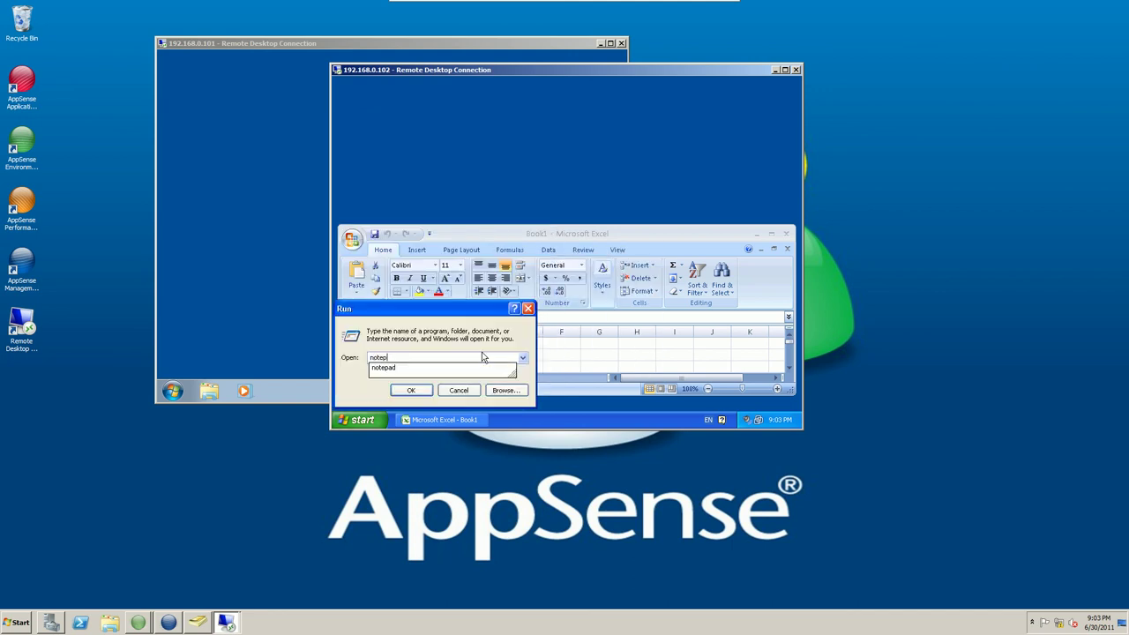
type("ad")
key("Return")
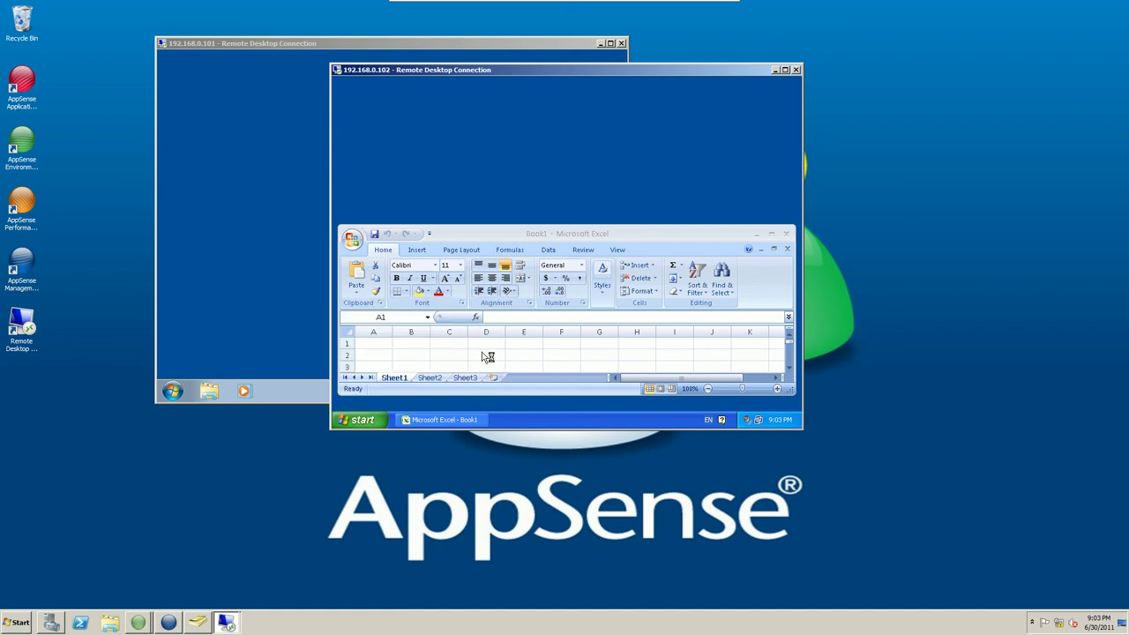